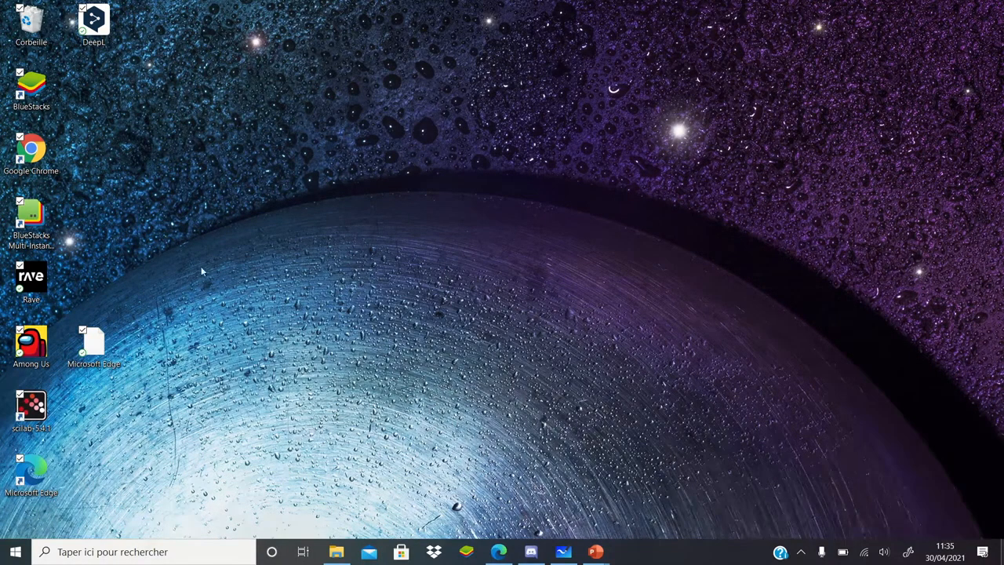
Switch to Microsoft Edge, replace the open Google Agenda tab with a new one and search the web for "google".
click(499, 551)
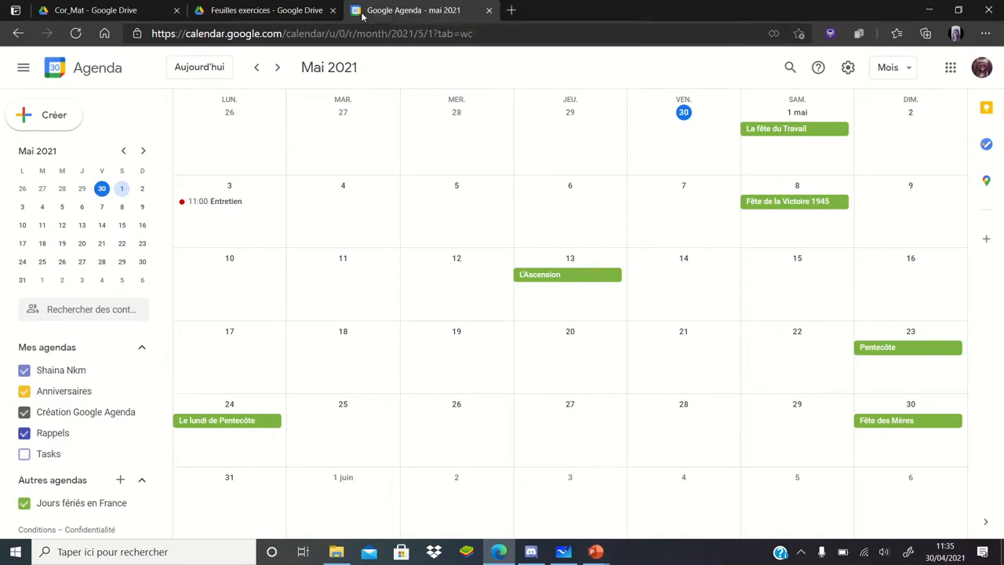
click(489, 10)
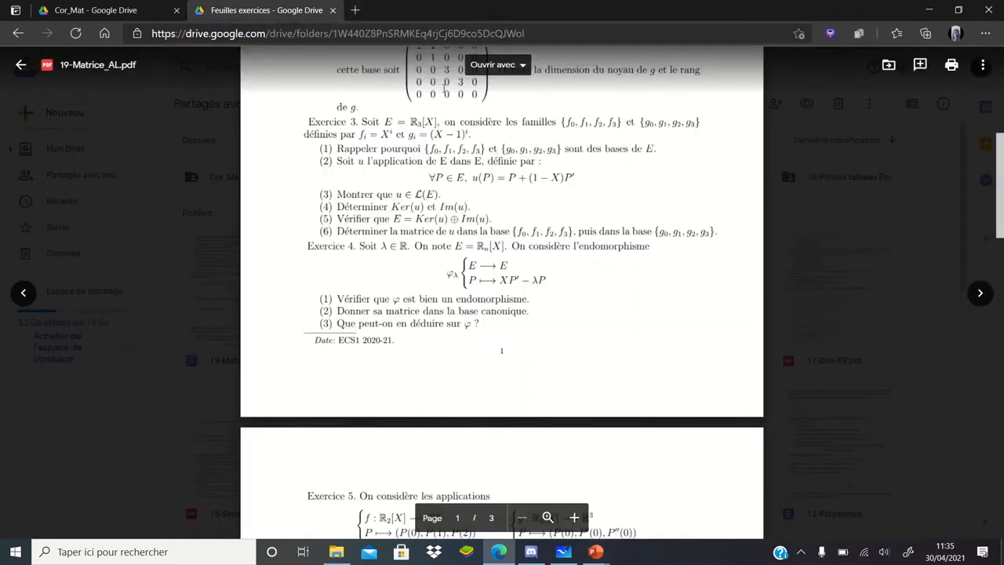
click(355, 10)
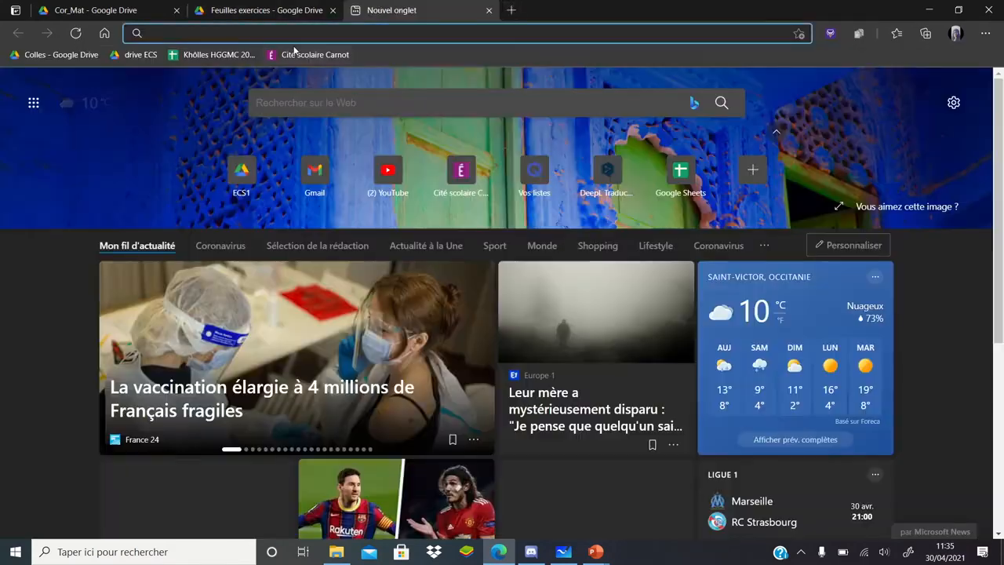
text(google)
key(Return)
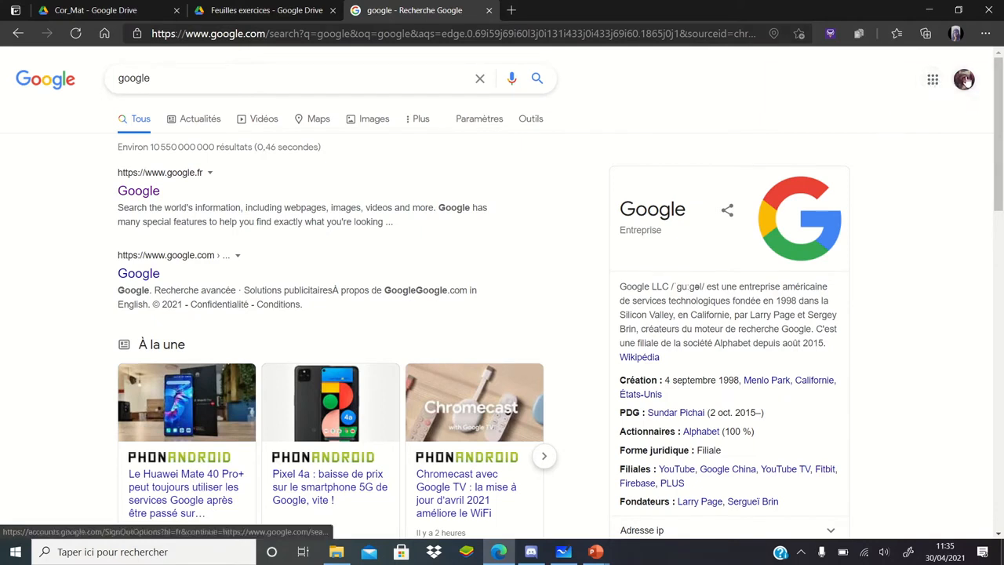
Switch to the last listed Google account and open its Agenda from the Google apps.
click(964, 79)
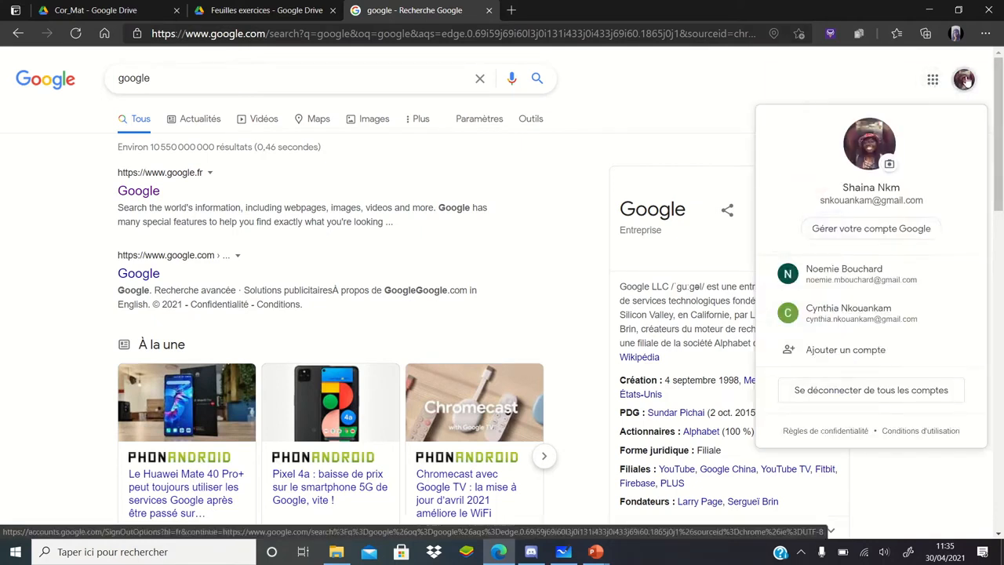
click(854, 311)
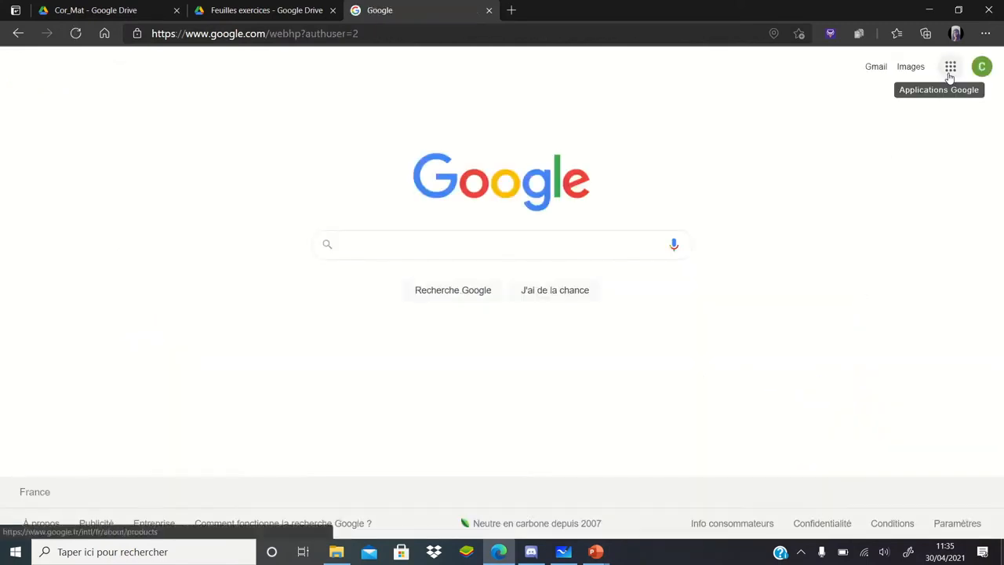
click(949, 72)
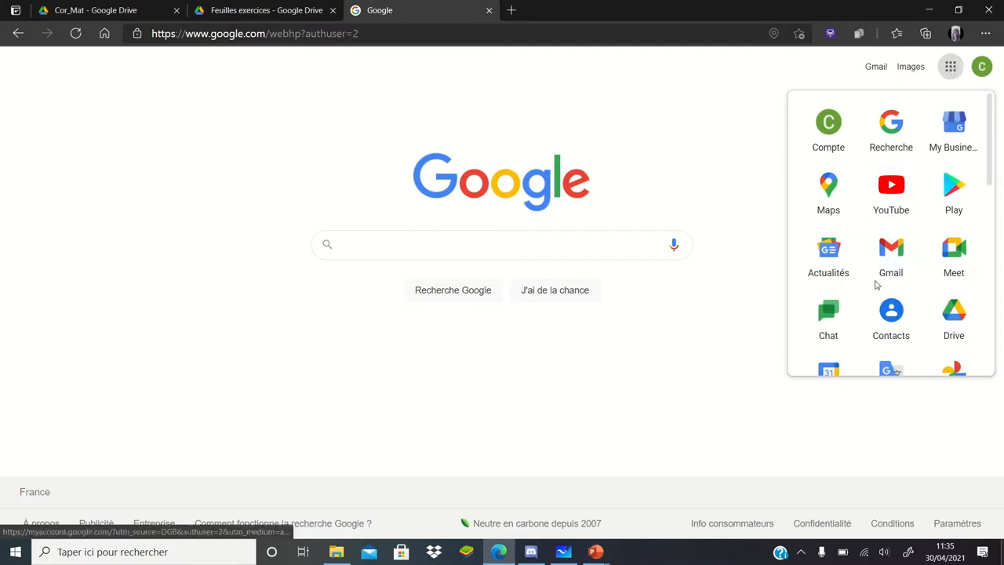
scroll(913, 222, down, 1)
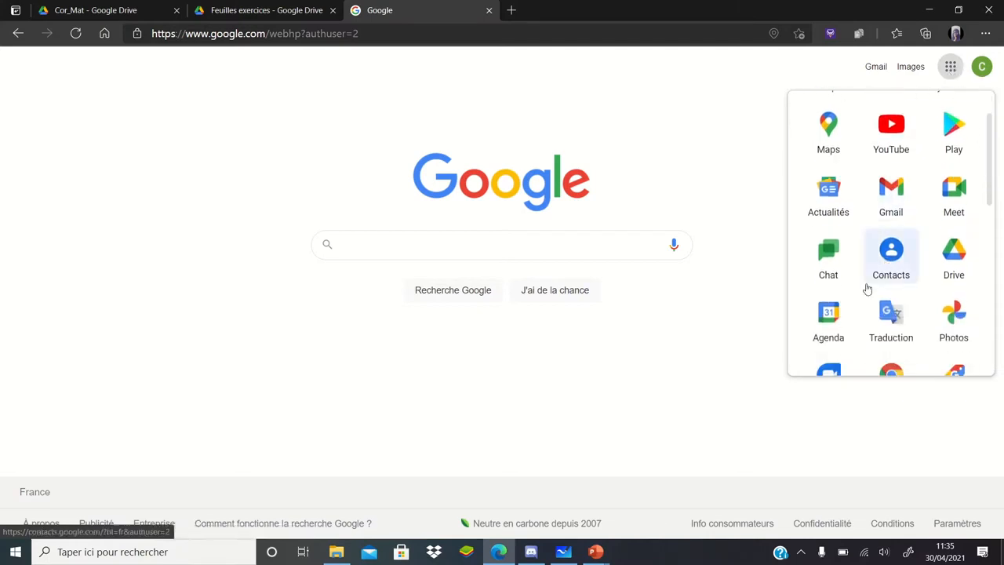
click(823, 332)
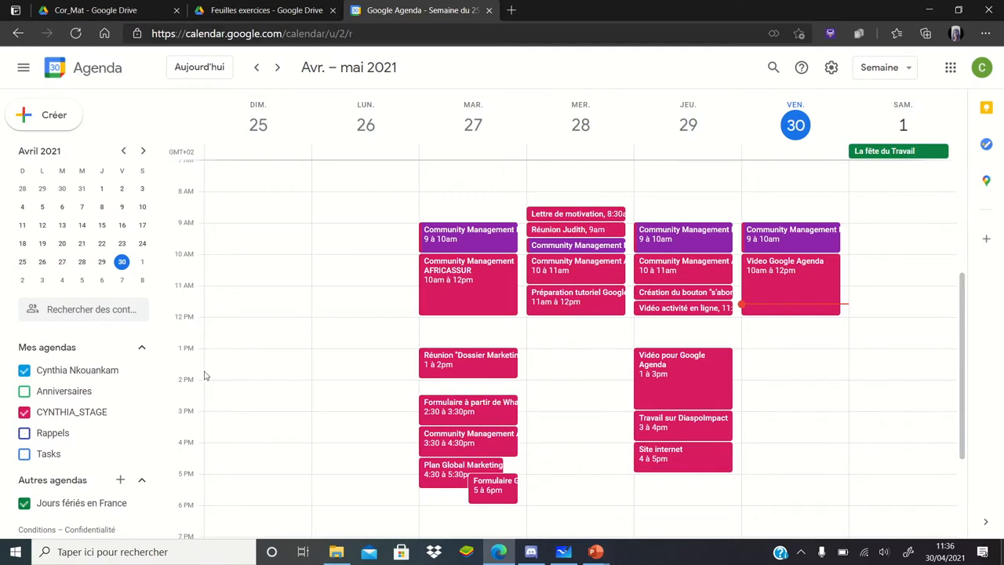
Show and hide again the Anniversaires, Rappels and Tasks calendars under Mes agendas.
click(28, 395)
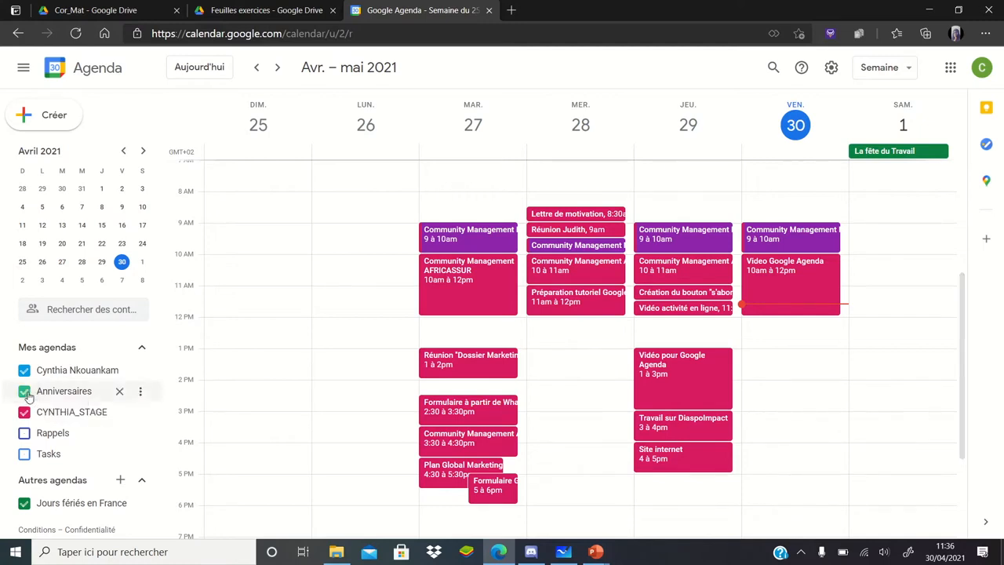
click(28, 396)
click(26, 438)
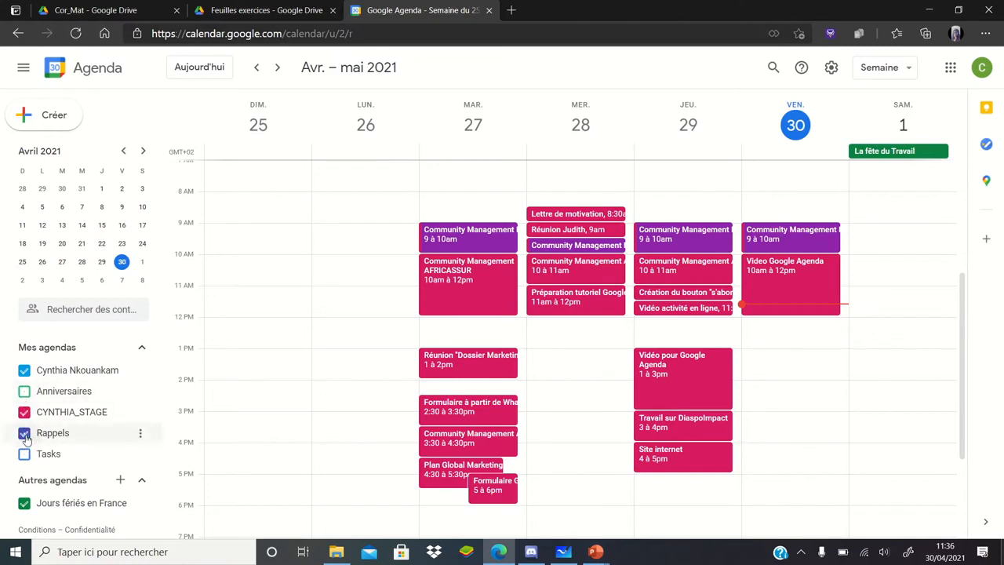
click(26, 437)
click(25, 453)
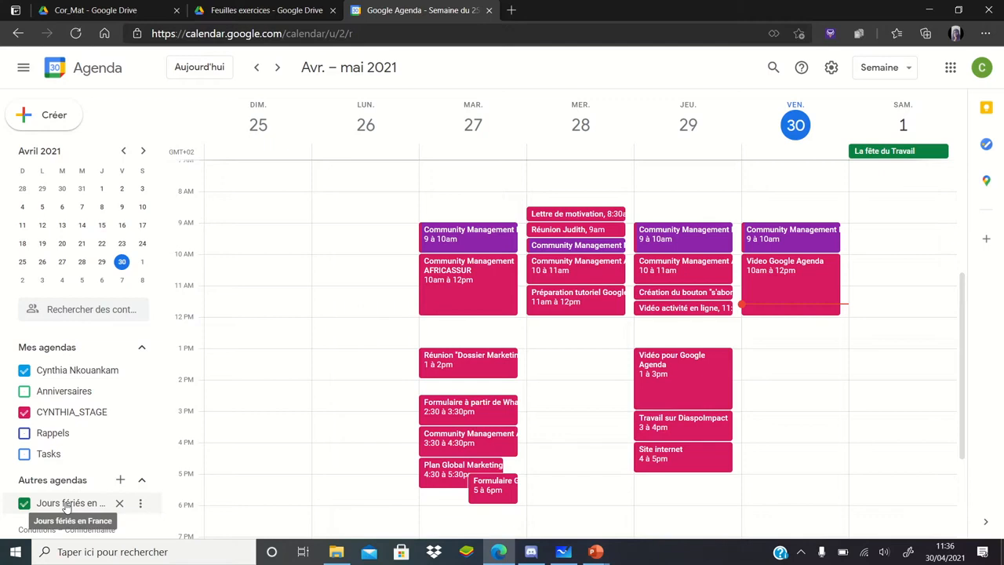
Hide the Jours fériés en France calendar under Autres agendas.
click(25, 504)
click(24, 504)
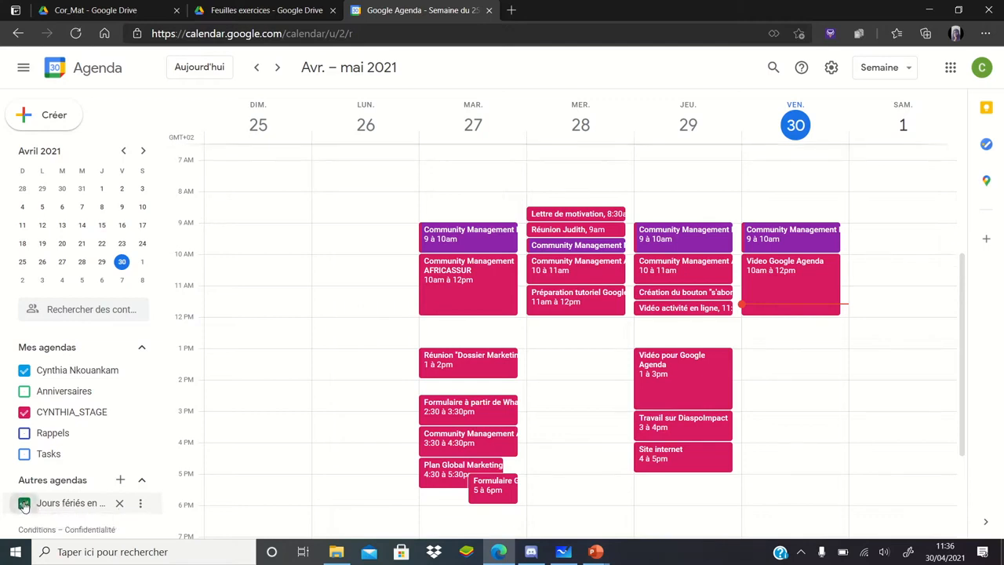
click(25, 504)
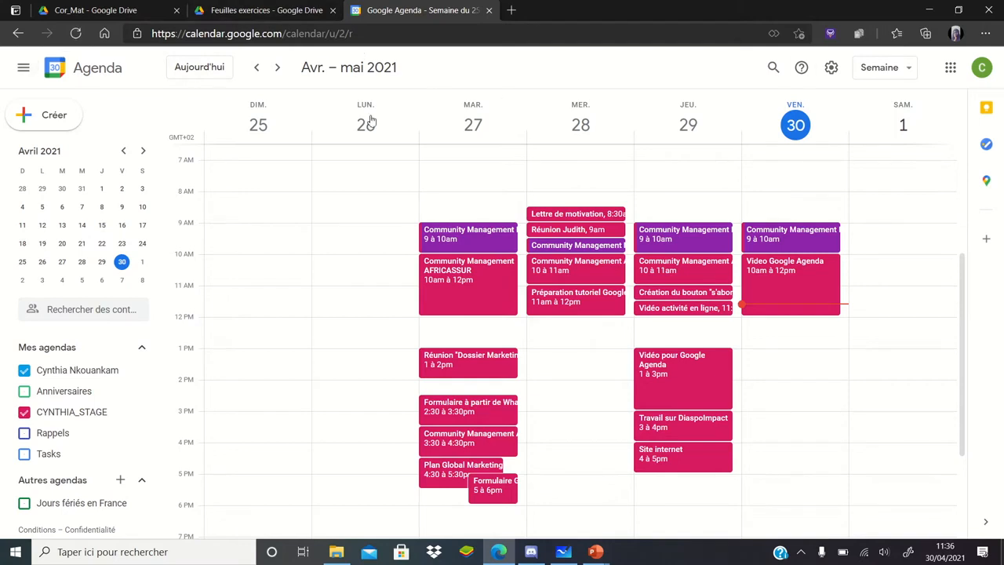
Collapse the sidebar with the mini calendar and calendar lists, and expand it again.
click(22, 69)
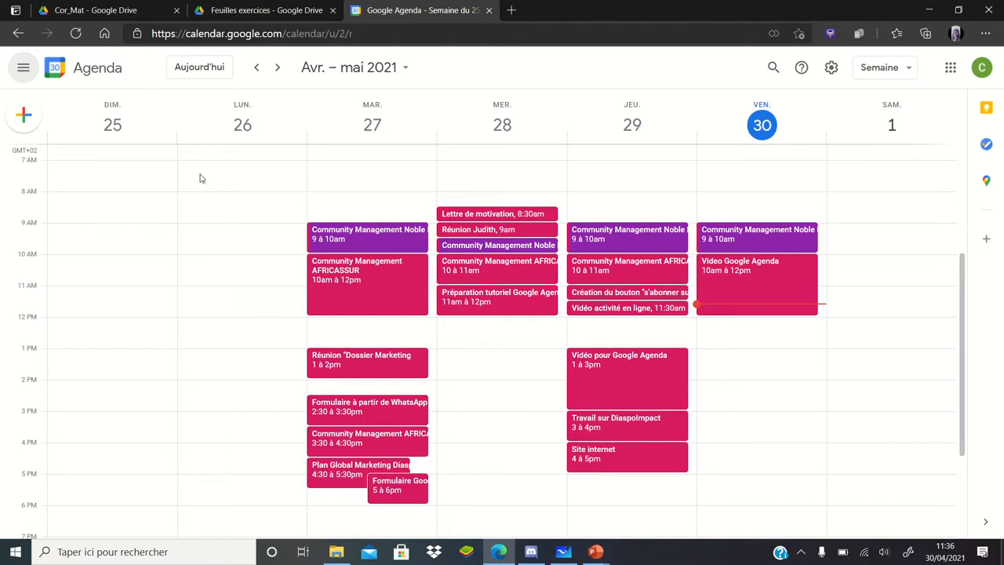
click(23, 69)
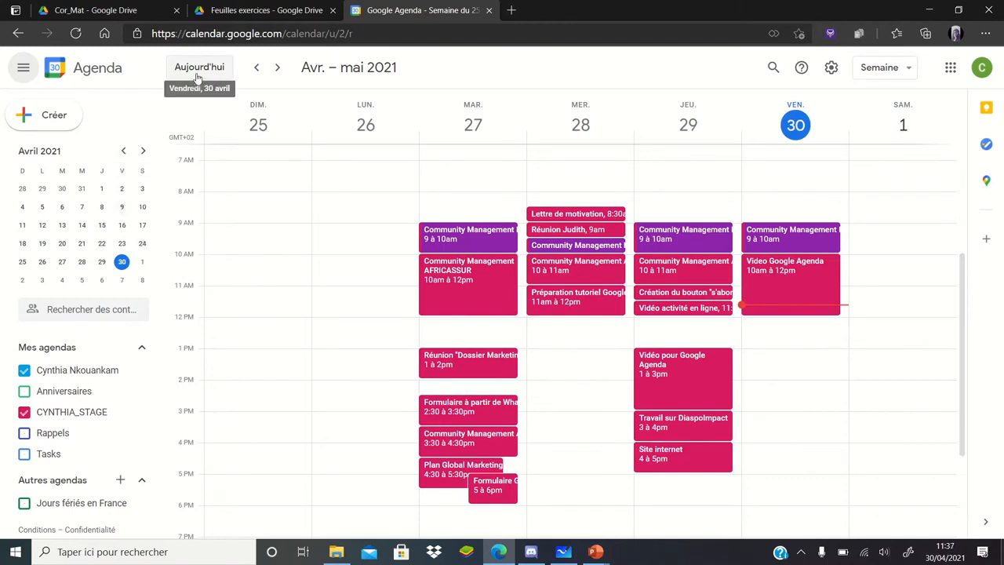
Browse the calendar two weeks back and one week ahead, returning to the current week.
click(255, 69)
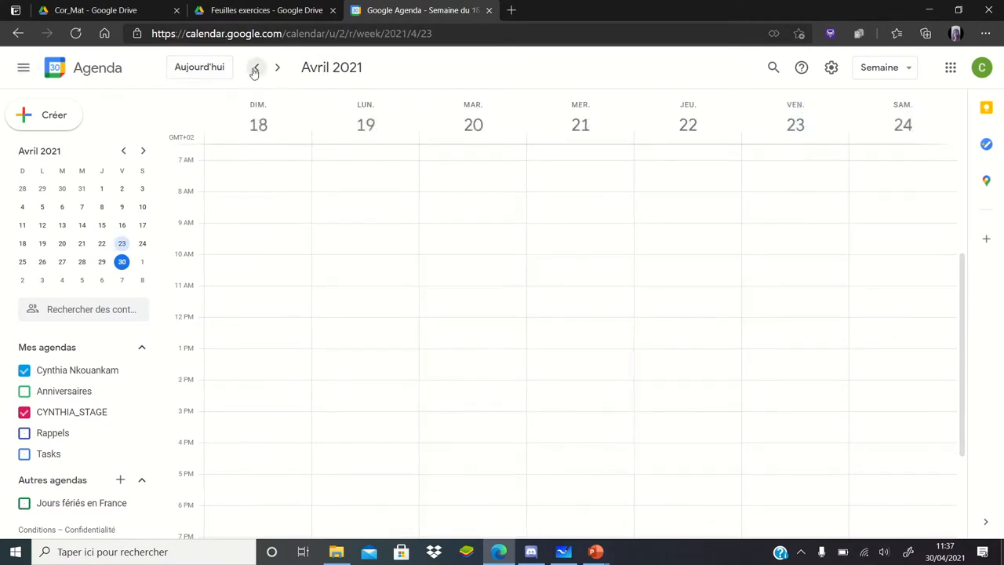
click(254, 69)
click(274, 69)
click(274, 69)
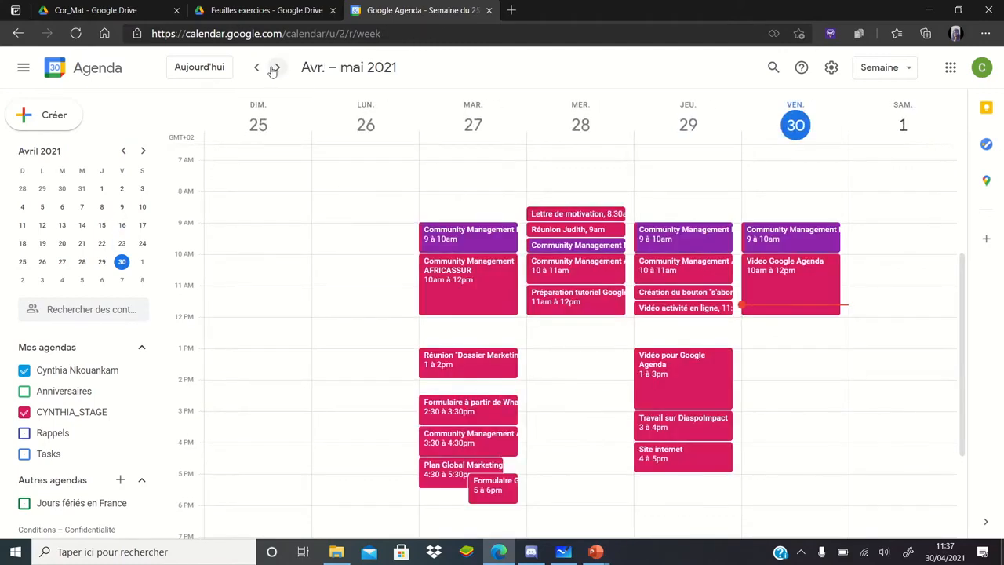
click(273, 69)
click(255, 69)
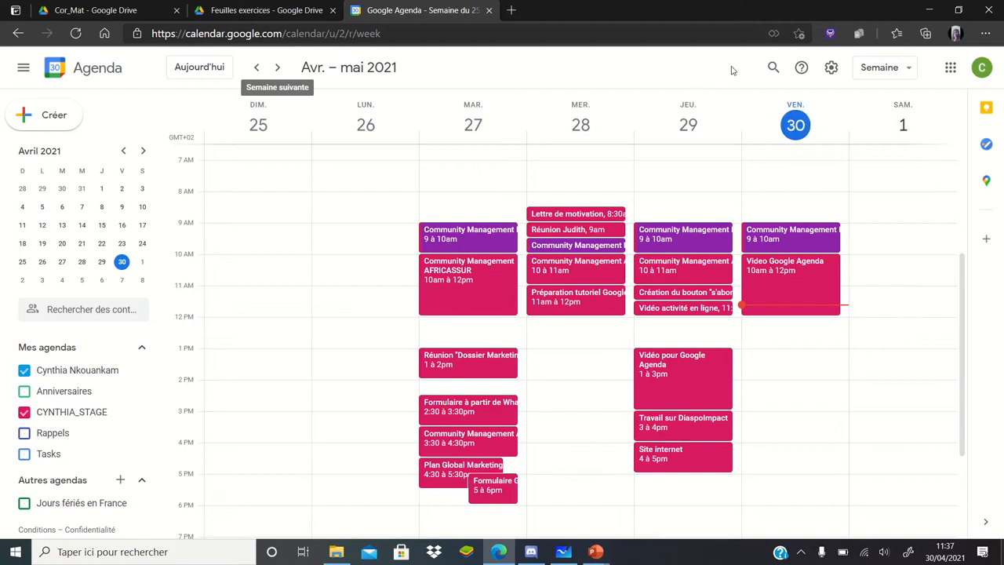
Open the calendar's event search and leave it without searching.
click(771, 68)
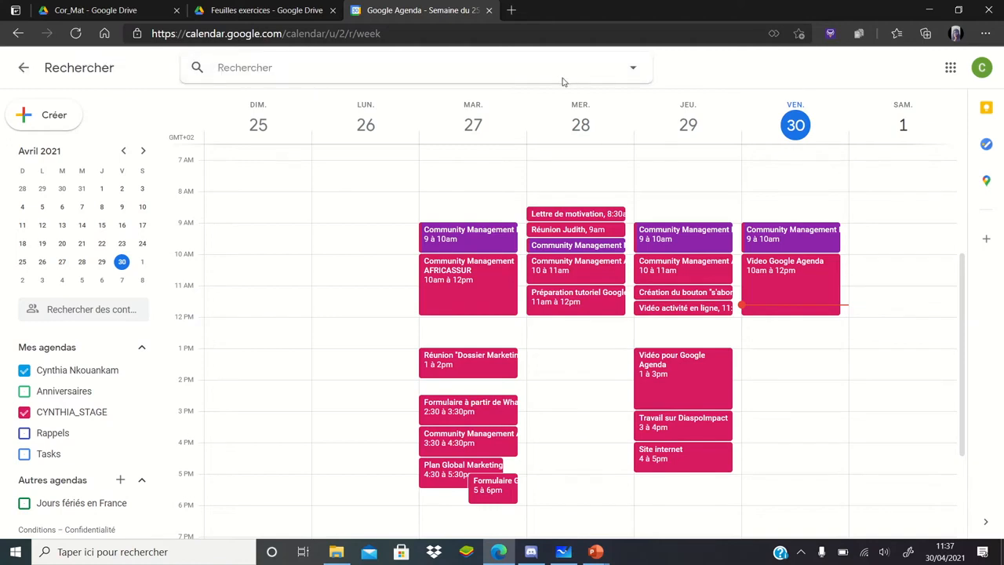
click(689, 69)
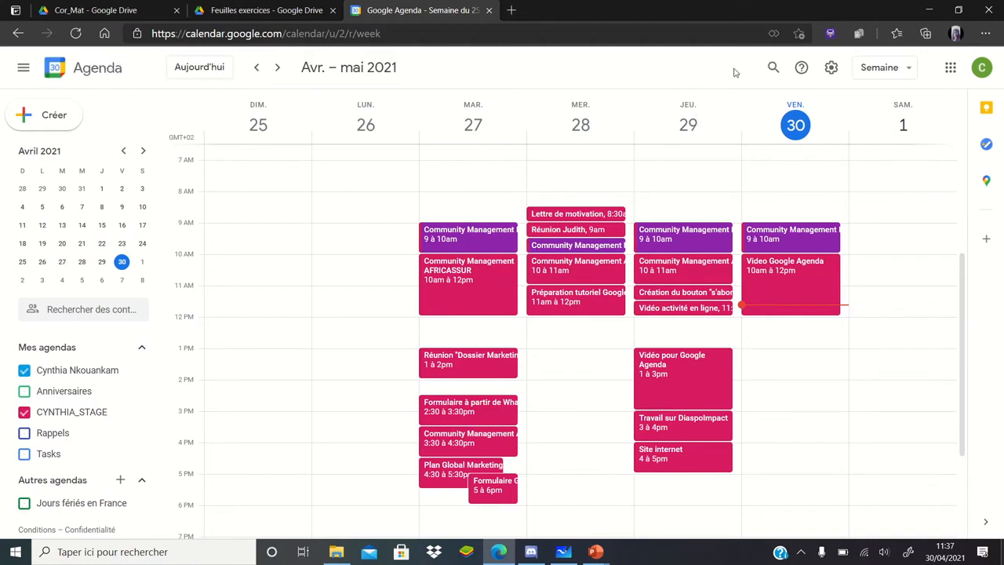
In the density and colour settings, try the Classique (avec texte en noir) colour set and restore Moderne (avec texte en blanc).
click(832, 69)
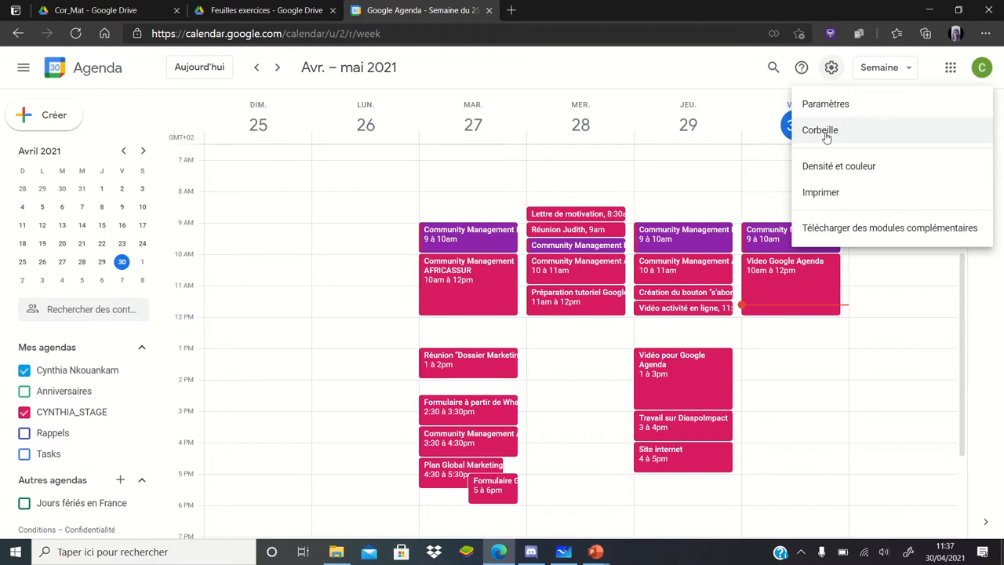
click(825, 173)
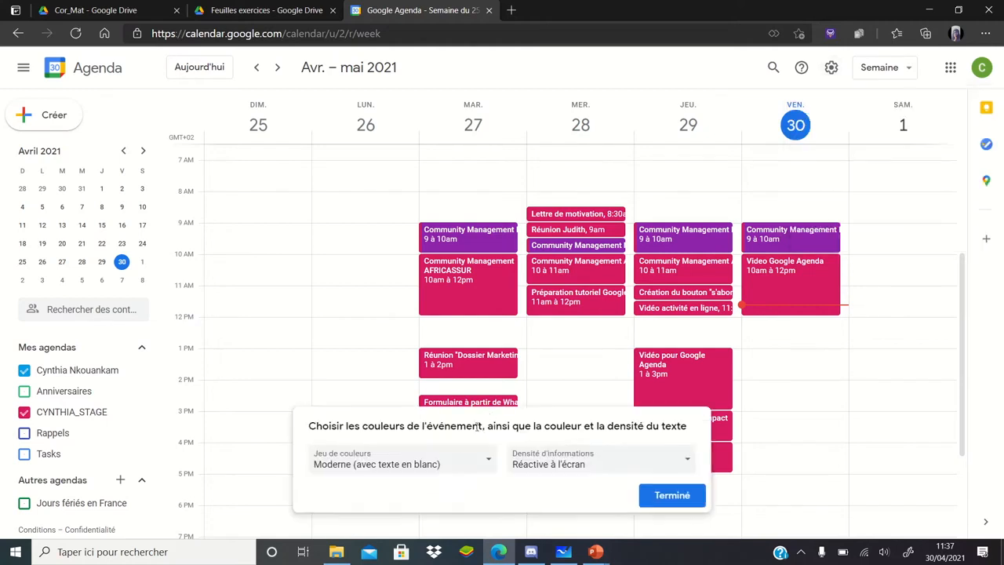
click(446, 464)
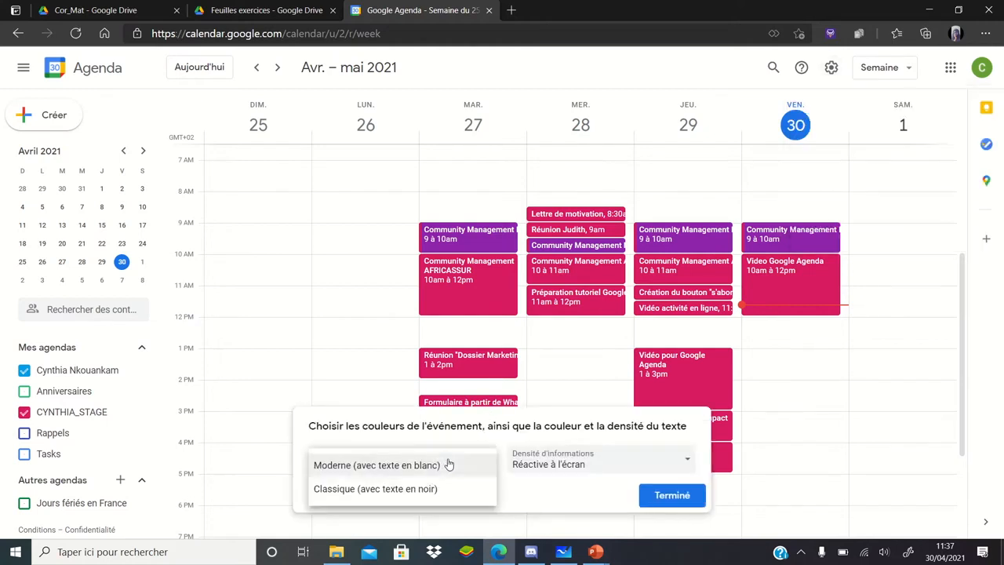
click(399, 491)
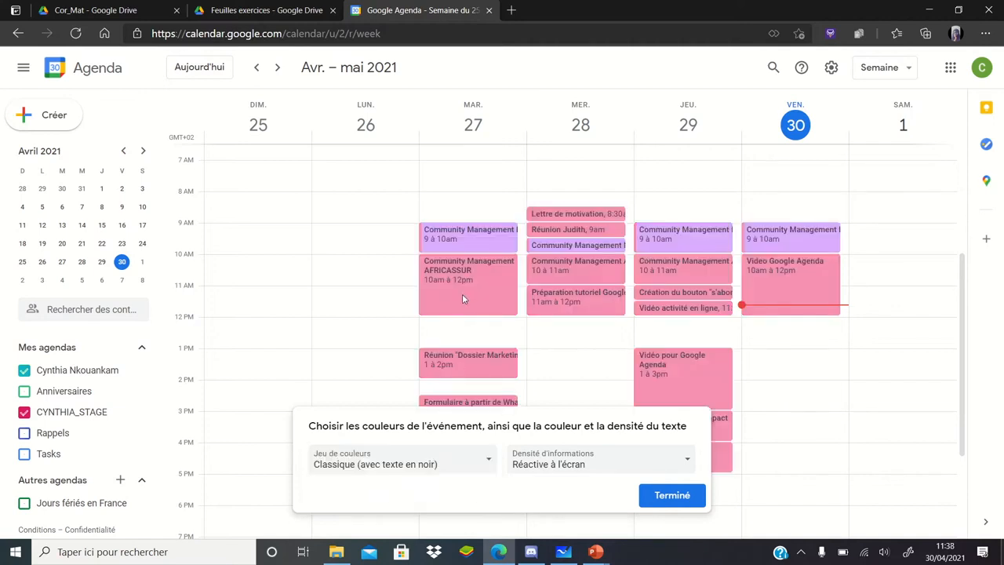
click(408, 463)
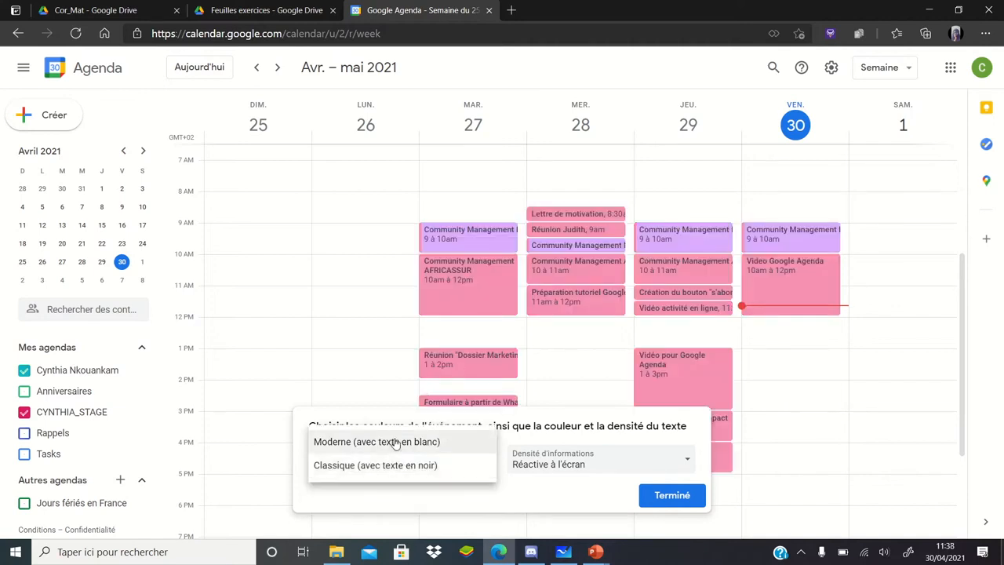
click(396, 444)
Try the Compact information density, restore Réactive à l'écran and finish the display settings.
click(564, 461)
click(562, 489)
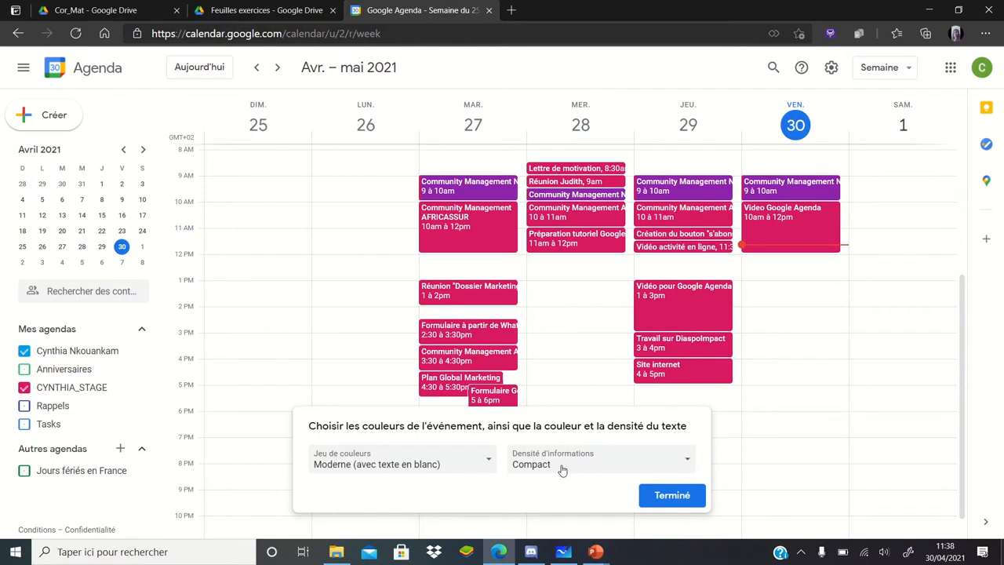
click(561, 469)
click(589, 442)
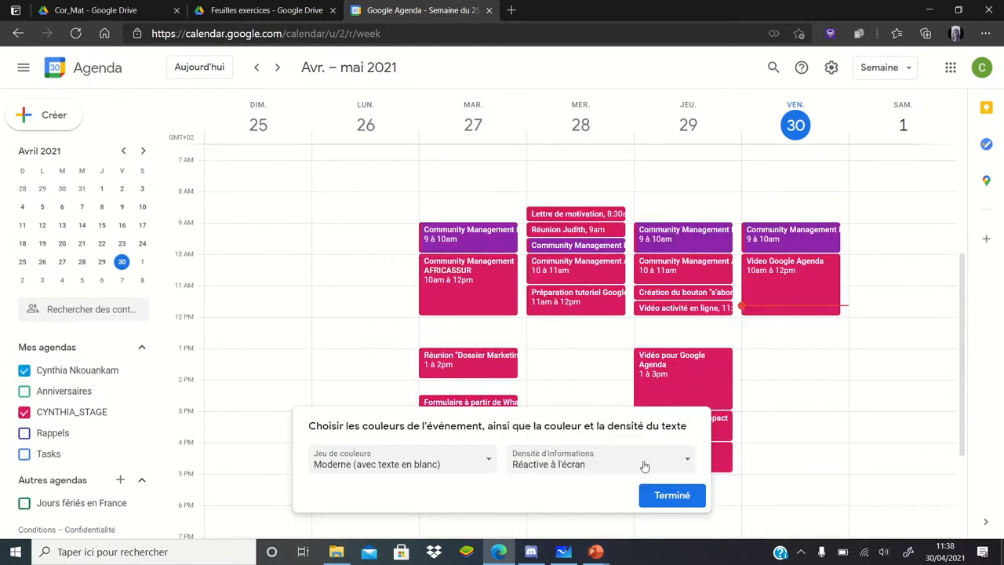
click(656, 495)
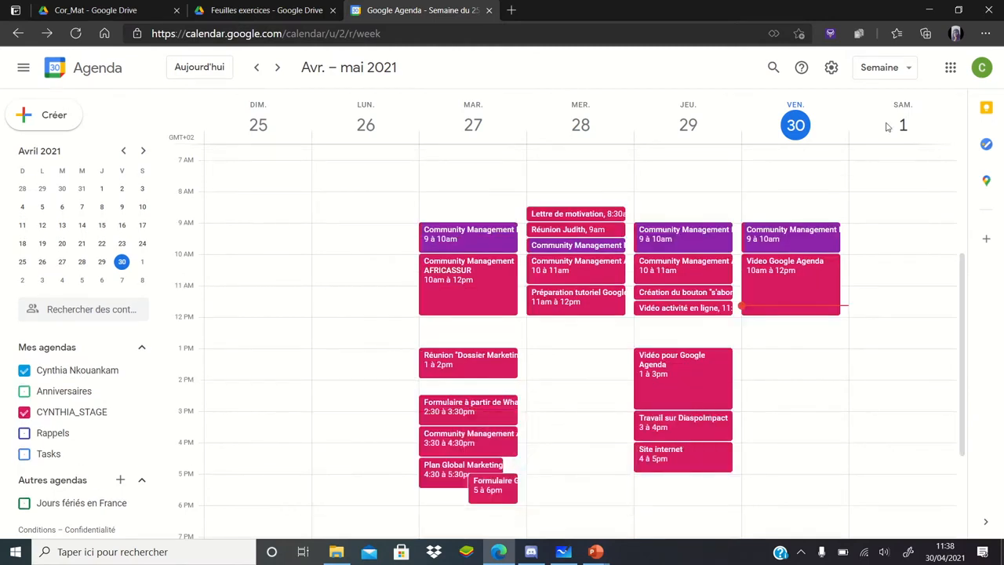
View the calendar by Jour and by Mois, and return it to the Semaine view.
click(900, 71)
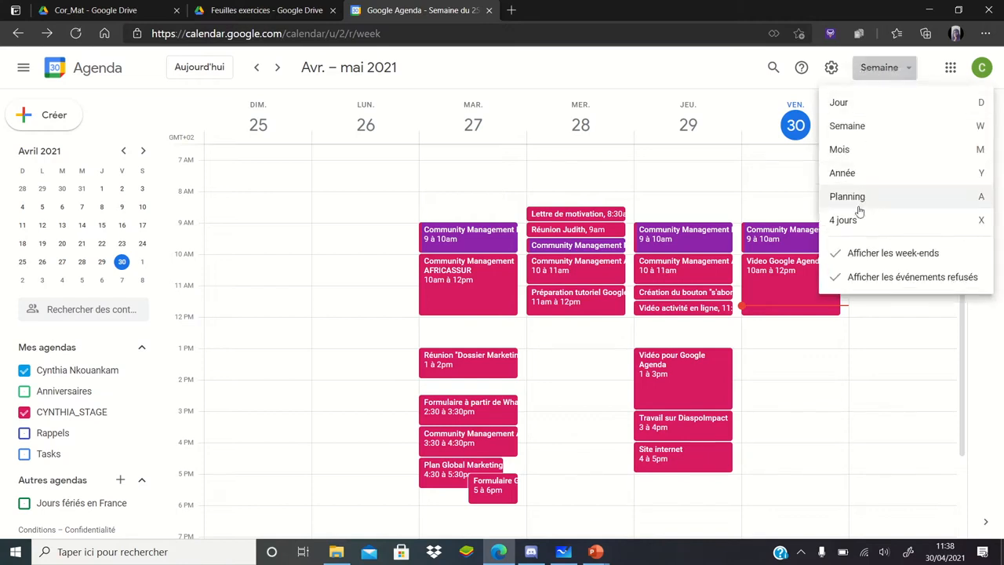
click(842, 102)
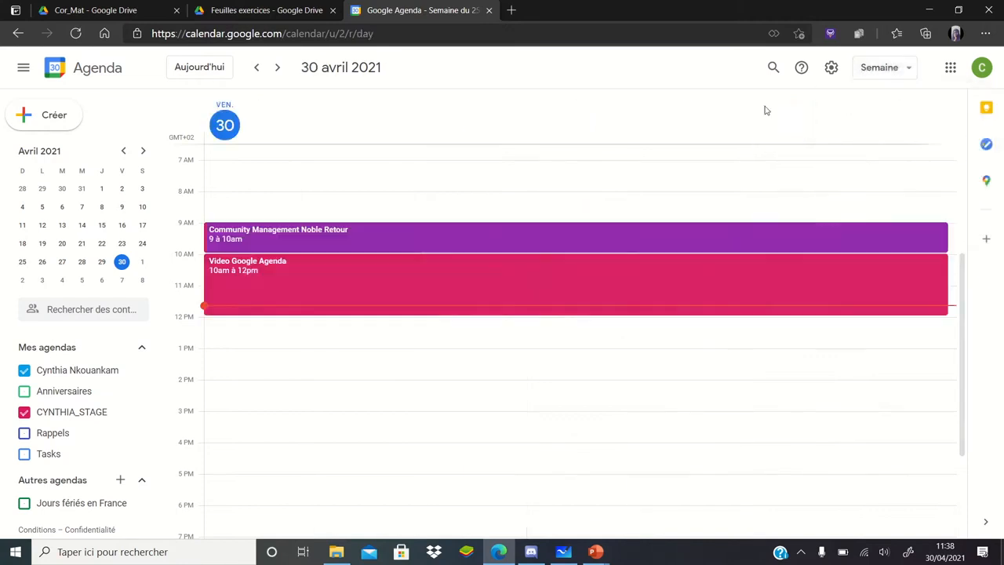
click(893, 68)
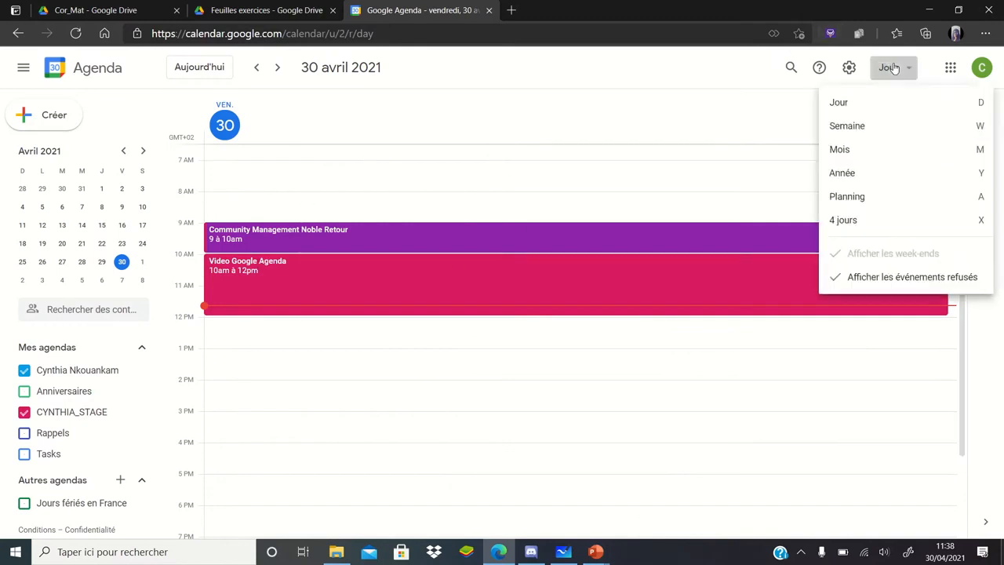
click(866, 150)
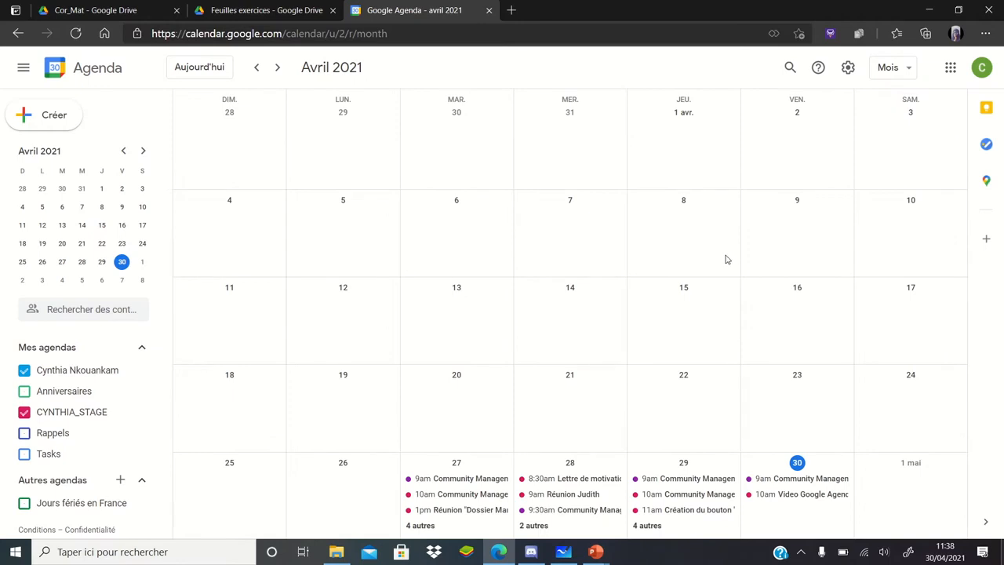
click(906, 74)
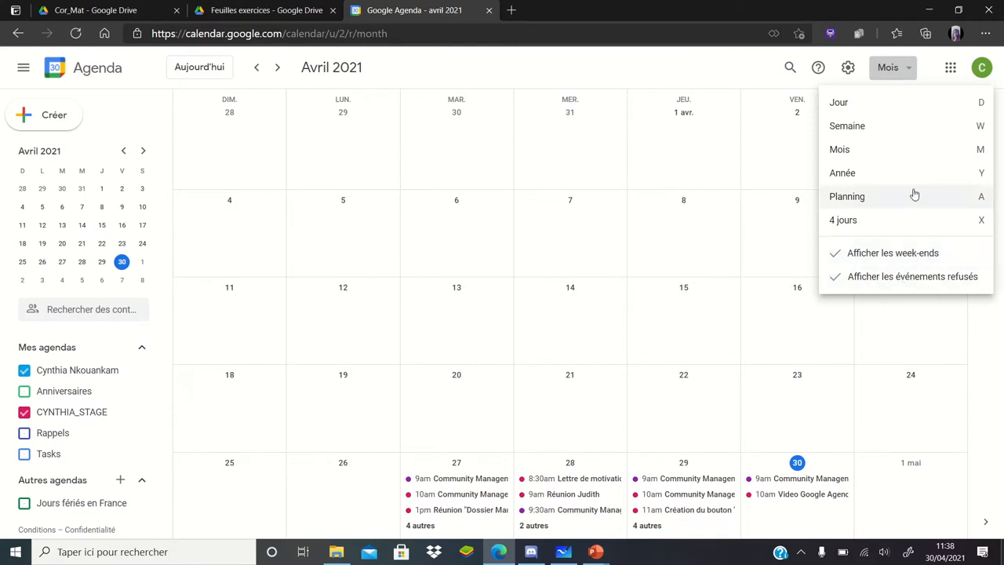
click(862, 128)
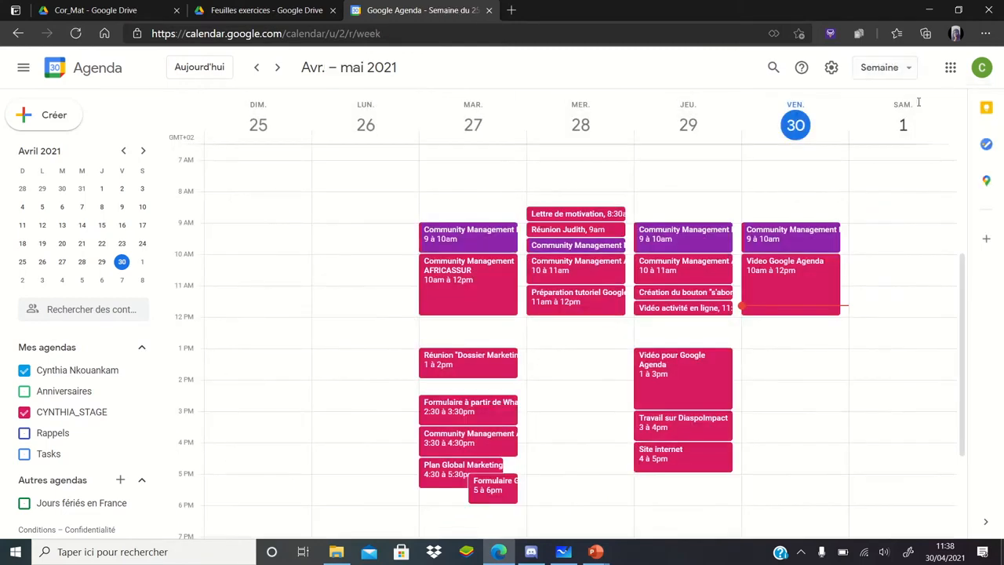
Open the list of Google apps and close it without choosing one.
click(949, 69)
click(948, 69)
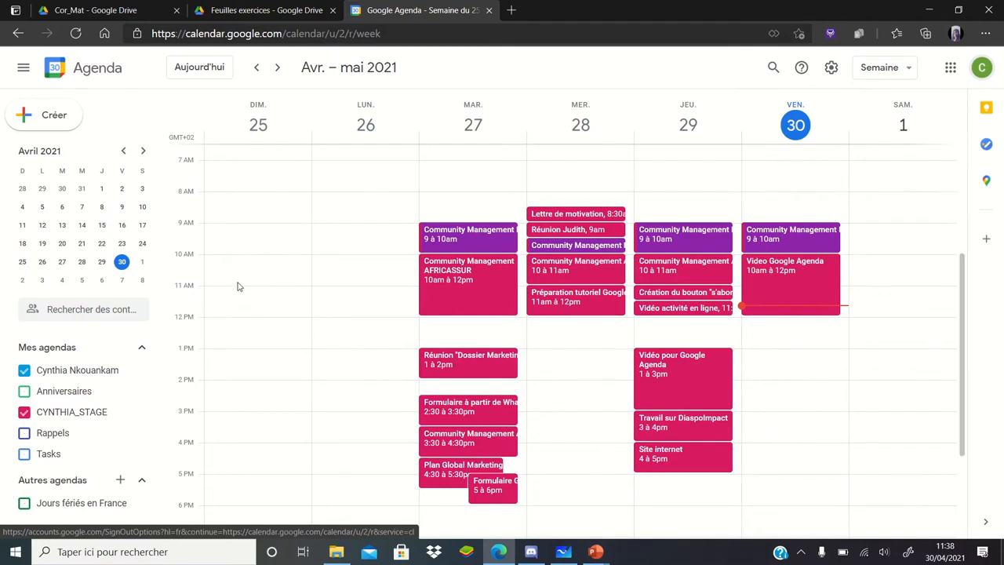
Browse the mini calendar forward to Juin 2021 and back to Mai 2021.
scroll(256, 302, down, 1)
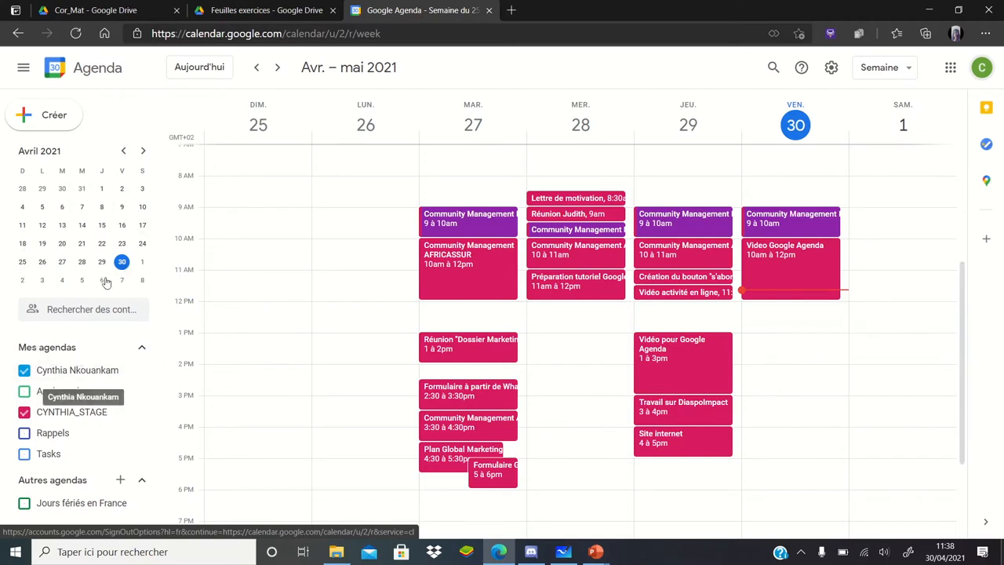
double_click(142, 152)
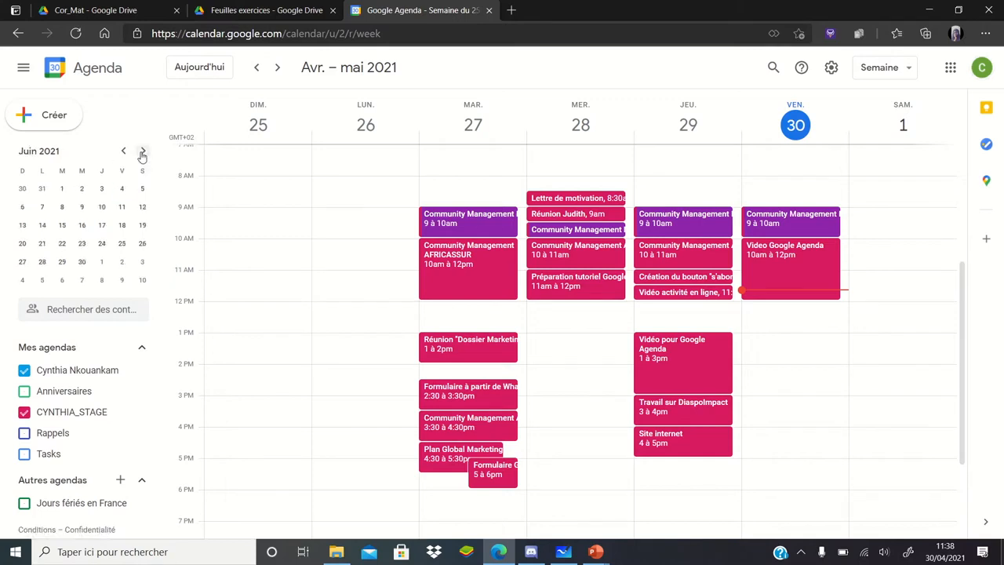
click(122, 152)
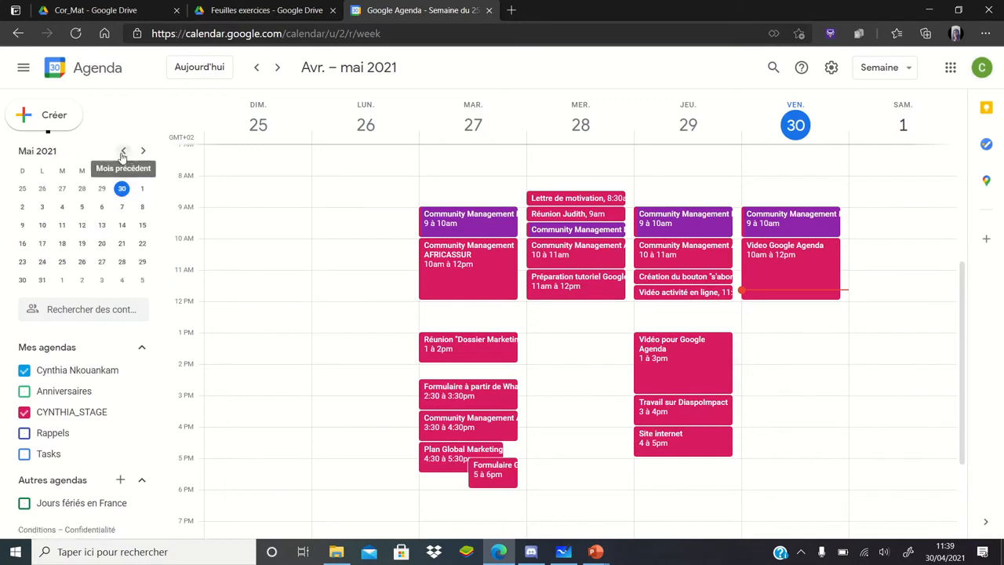
Open the form for creating a new event and close it without saving.
click(43, 114)
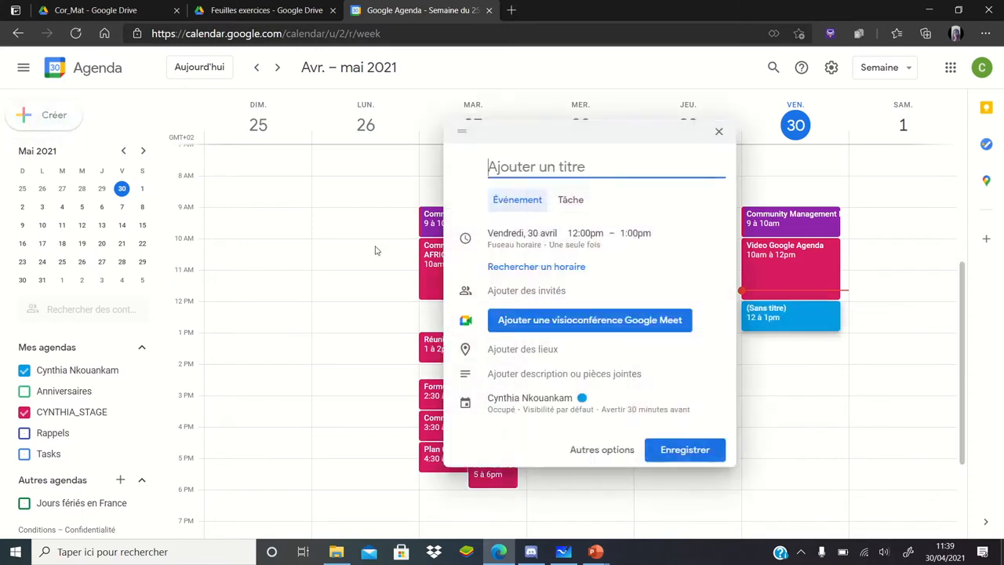
click(718, 134)
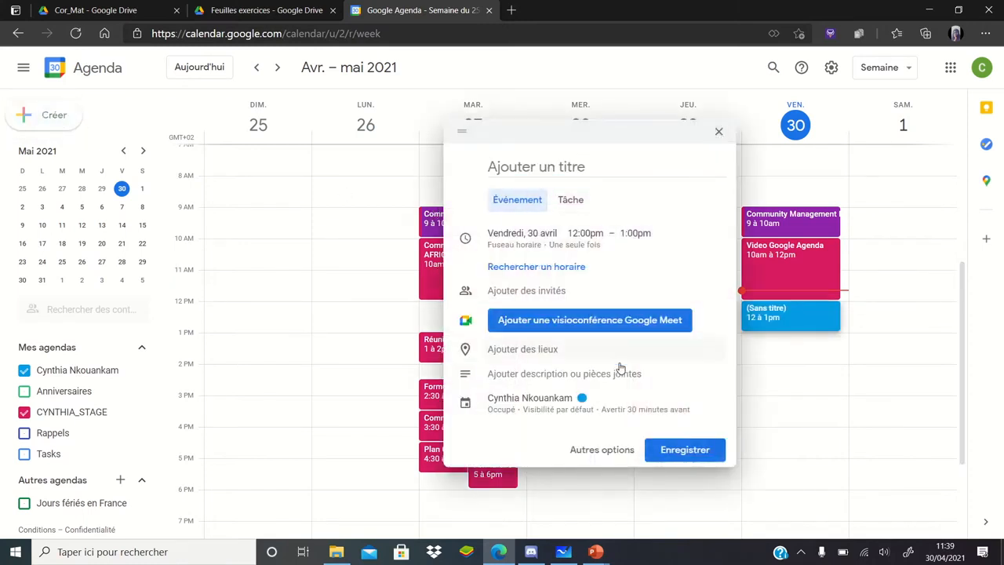
click(718, 132)
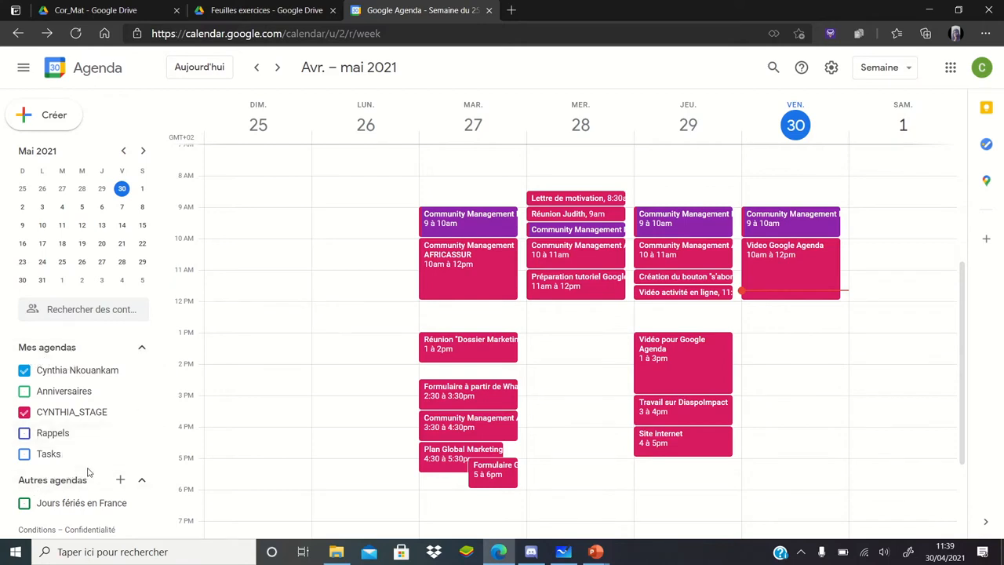
Collapse the Mes agendas and Autres agendas lists, expanding Mes agendas once and collapsing it again.
click(142, 351)
click(144, 375)
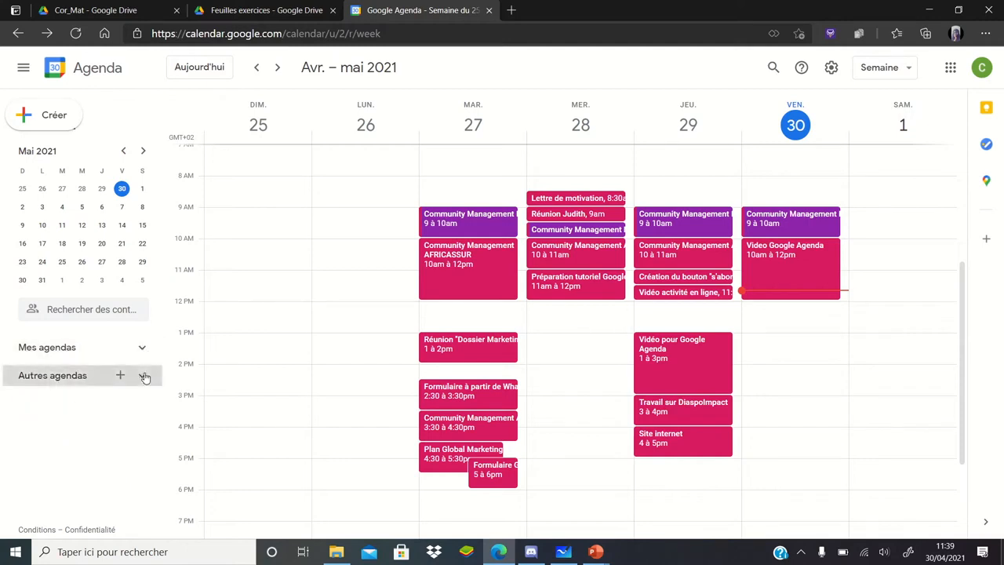
click(143, 350)
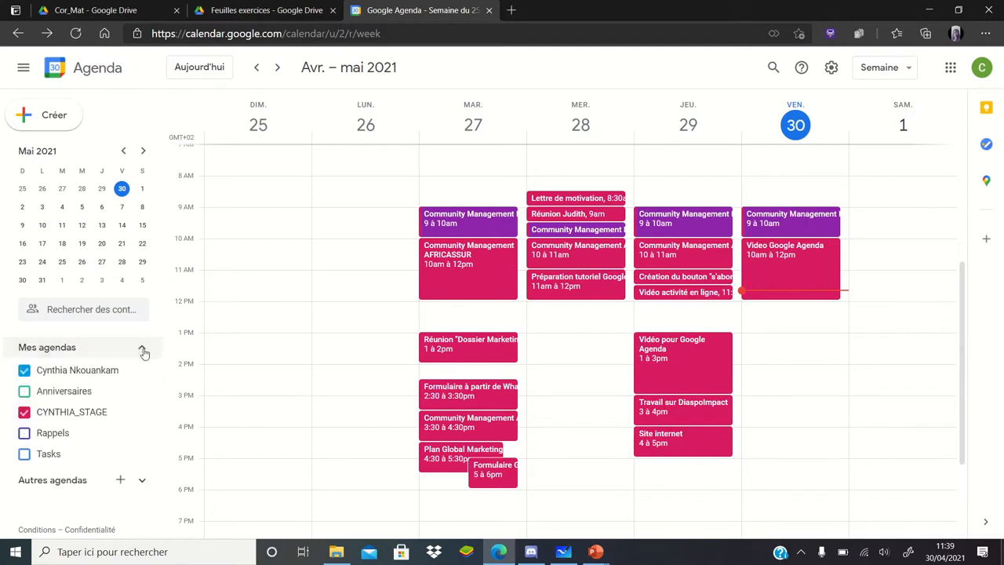
click(142, 351)
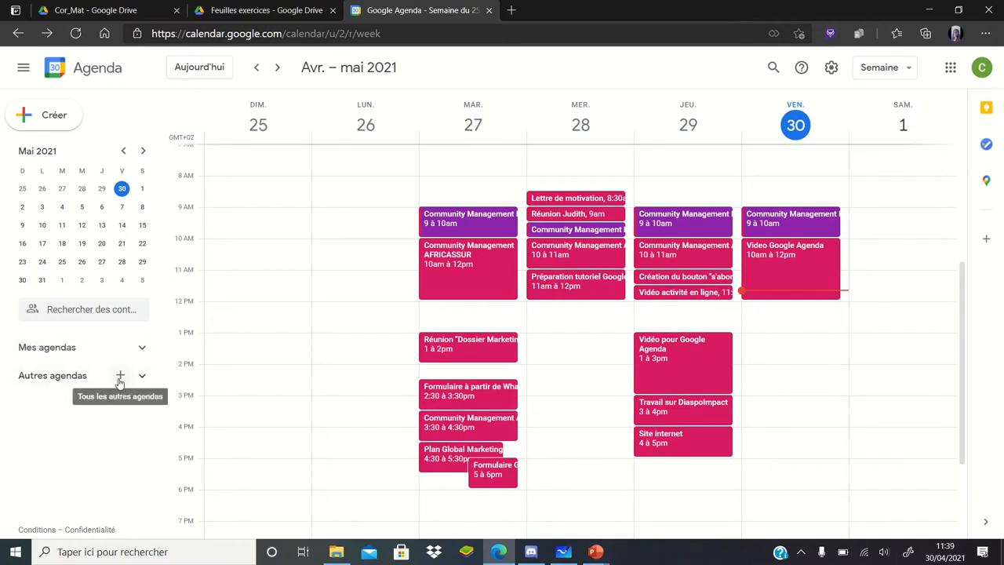
Start creating an agenda under Autres agendas, named Google Agenda with the description Vidéo description.
click(120, 378)
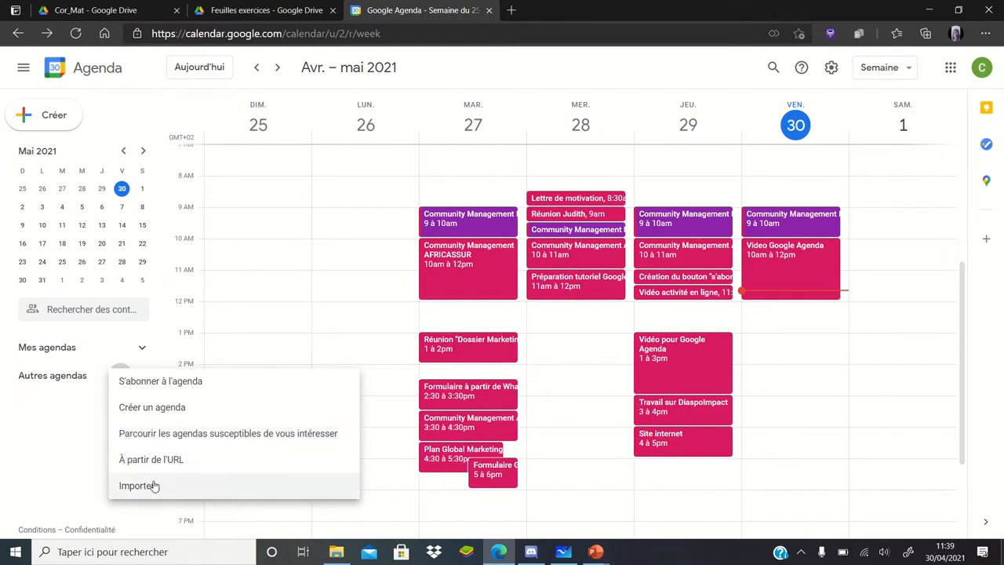
click(159, 417)
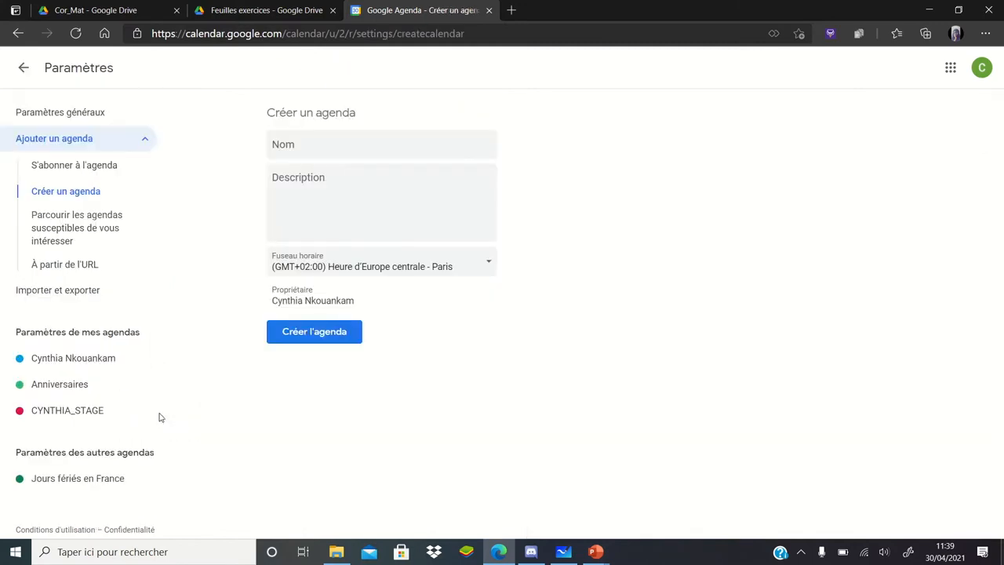
click(316, 179)
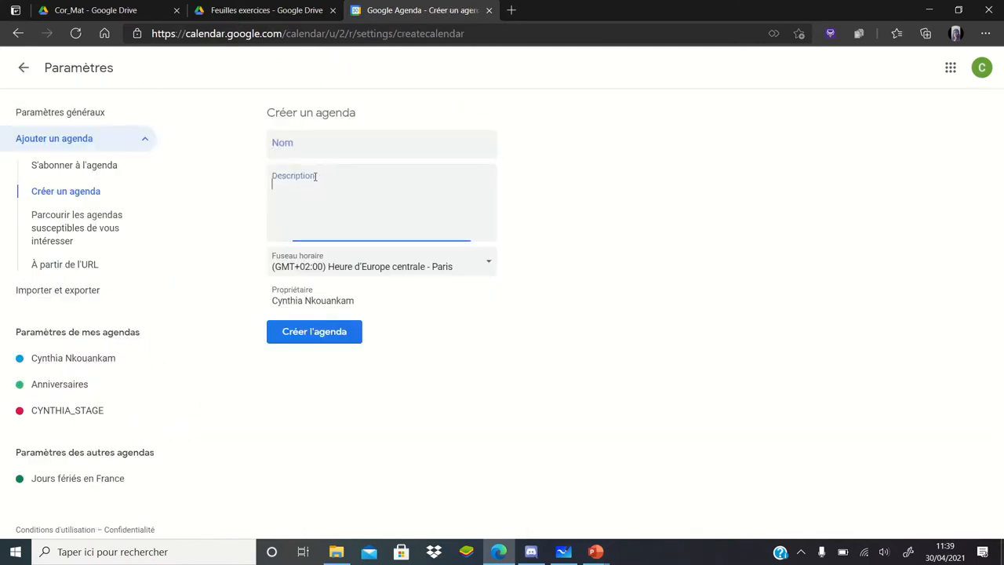
click(299, 152)
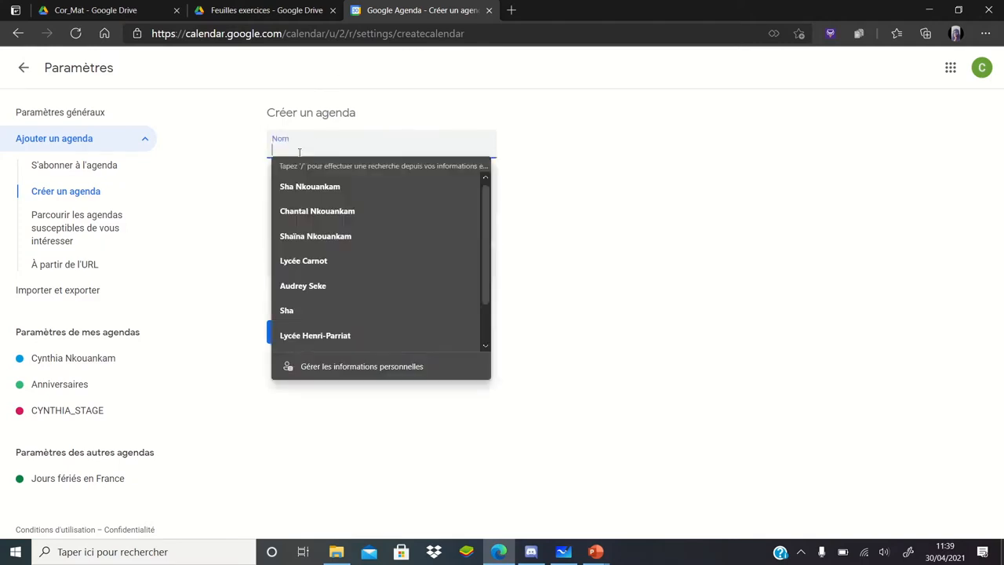
text(Go)
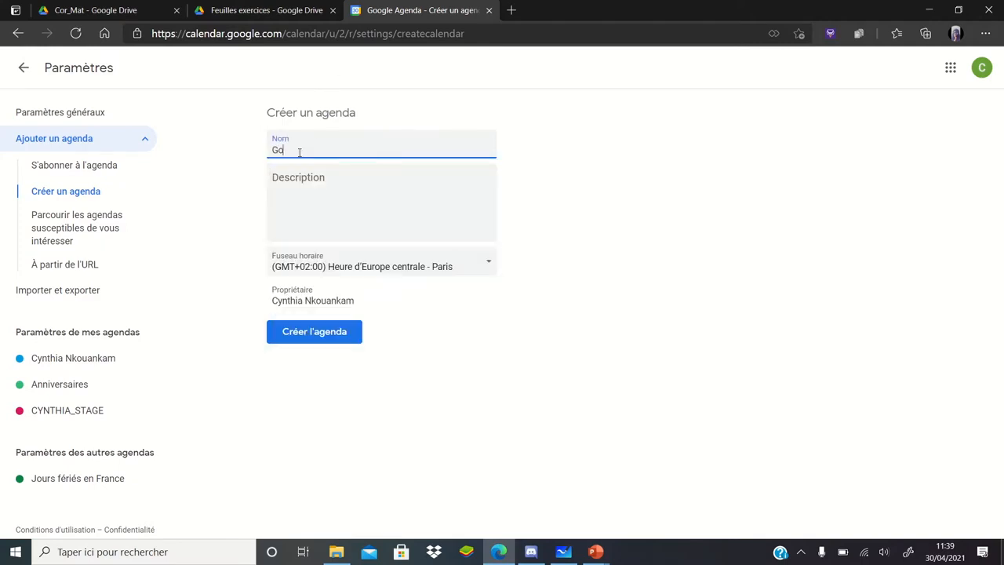
text(ogle Agenda)
click(297, 178)
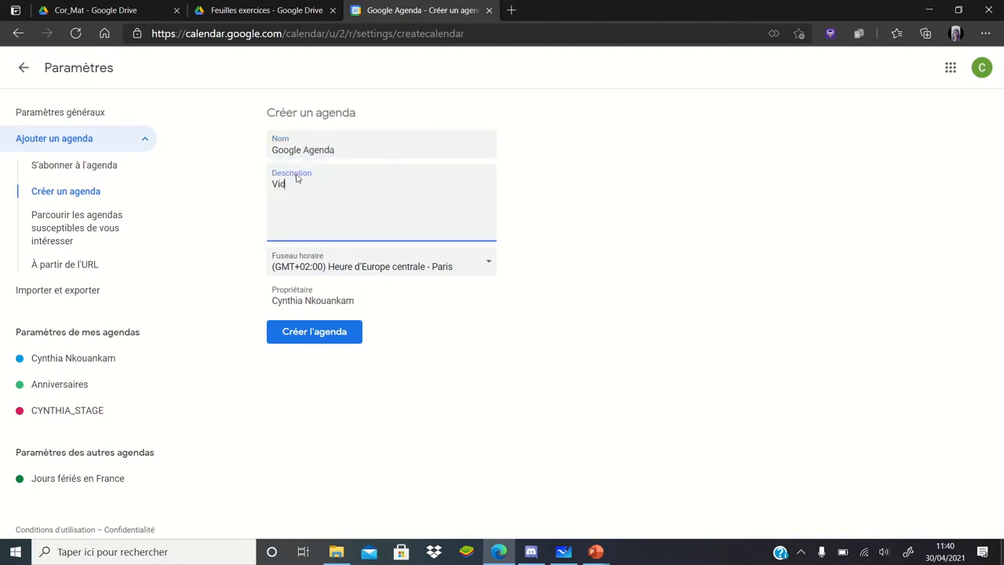
text(Vidéo description)
Choose the time zone (GMT+02:00) Heure d'Europe centrale - Paris and create the agenda.
click(347, 272)
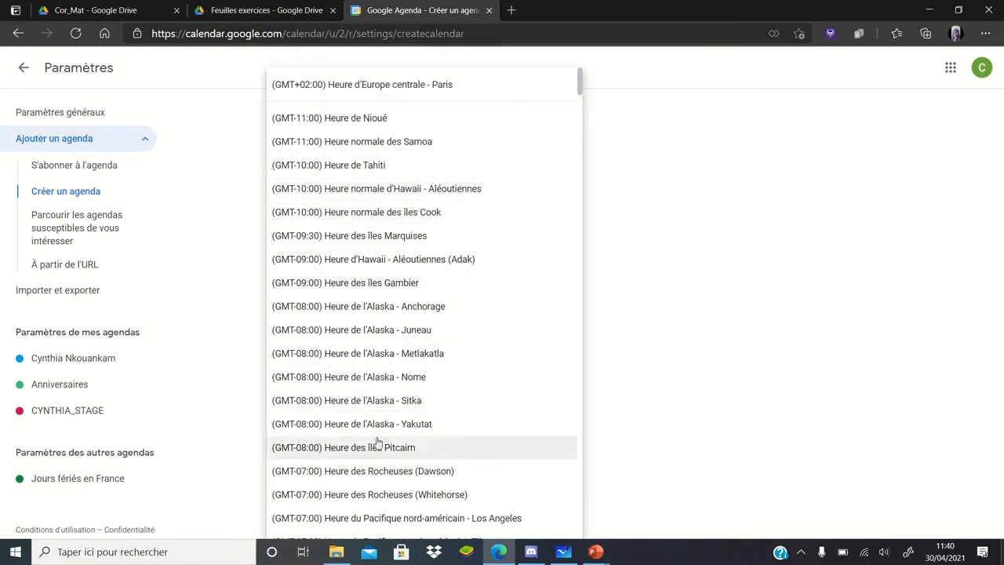
click(445, 87)
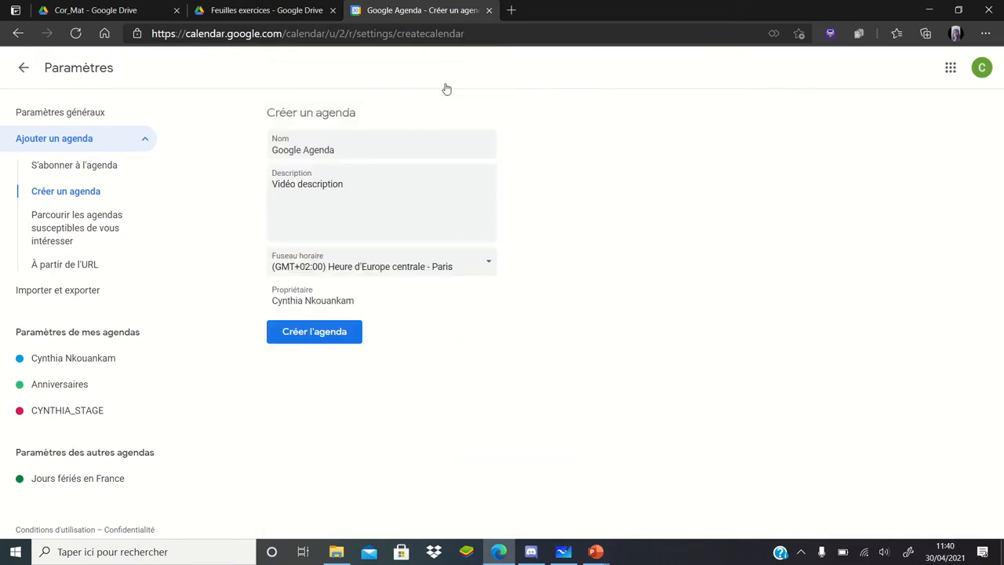
click(288, 330)
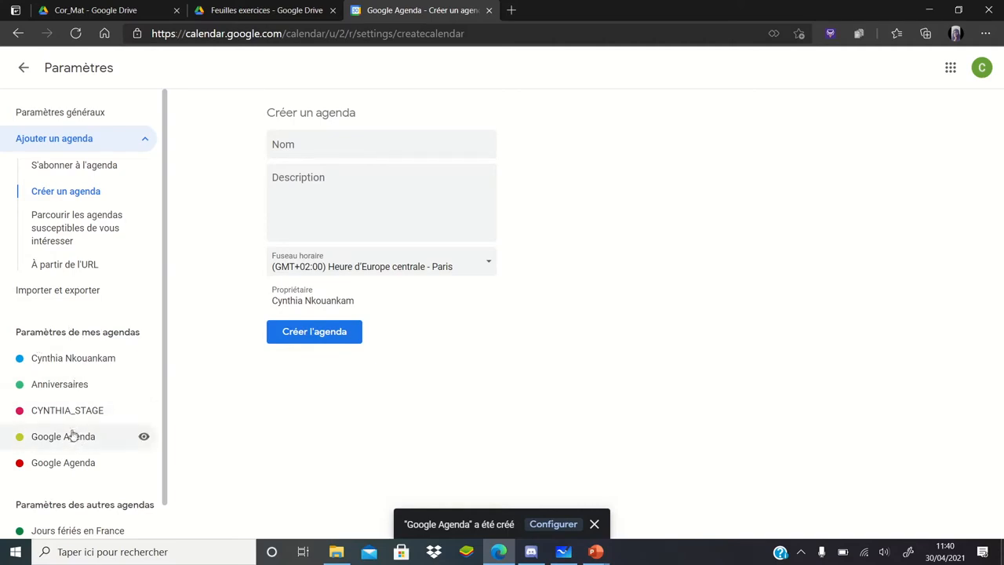
Open the configuration of the newly created agenda and return to the week calendar.
click(553, 524)
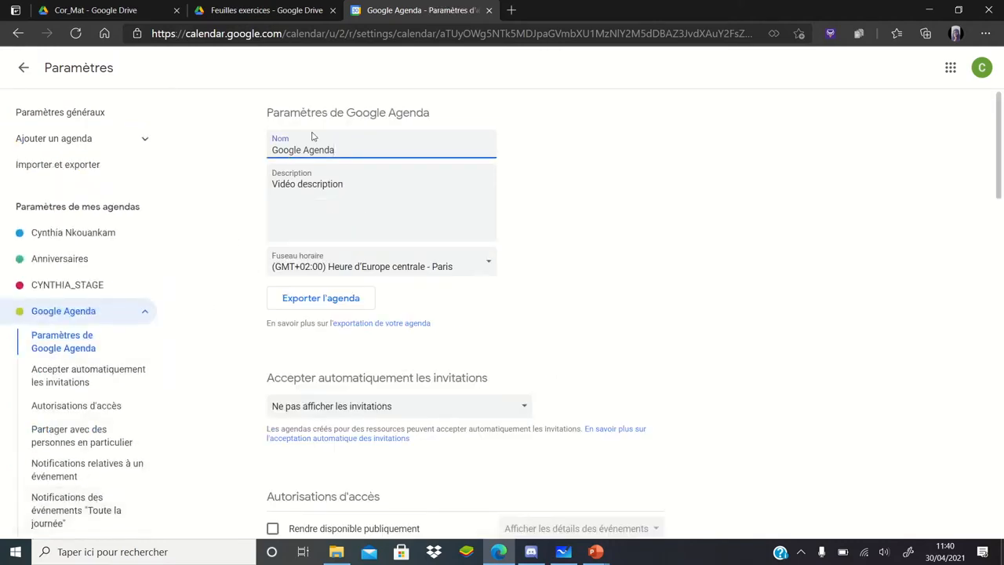
click(24, 68)
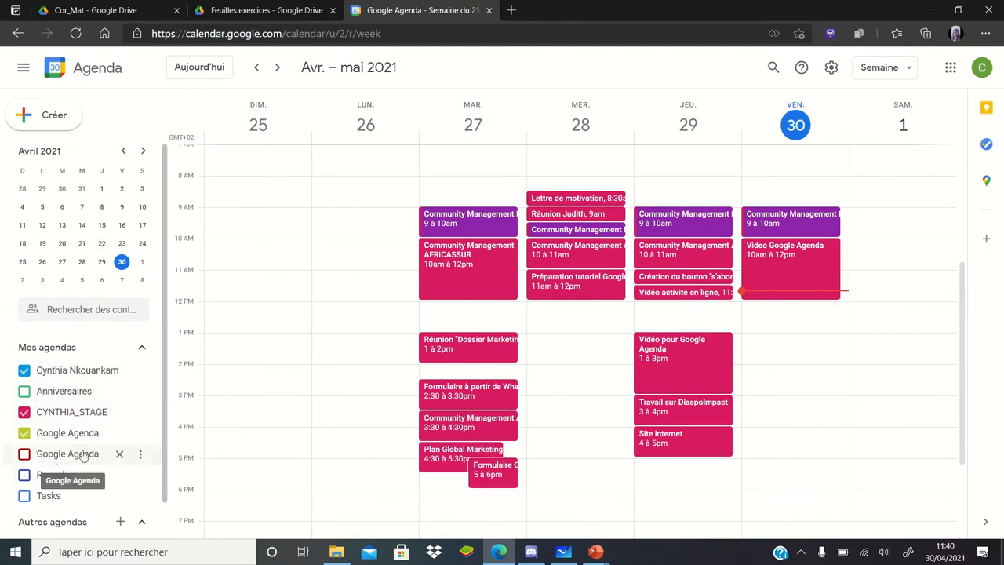
Show the red Google Agenda in Mes agendas and hide it again.
click(28, 460)
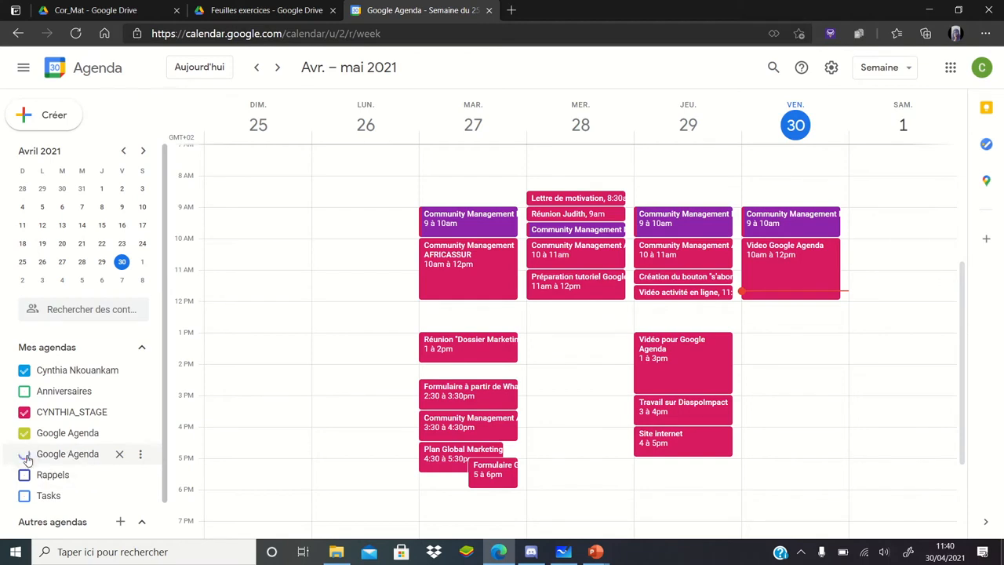
click(28, 460)
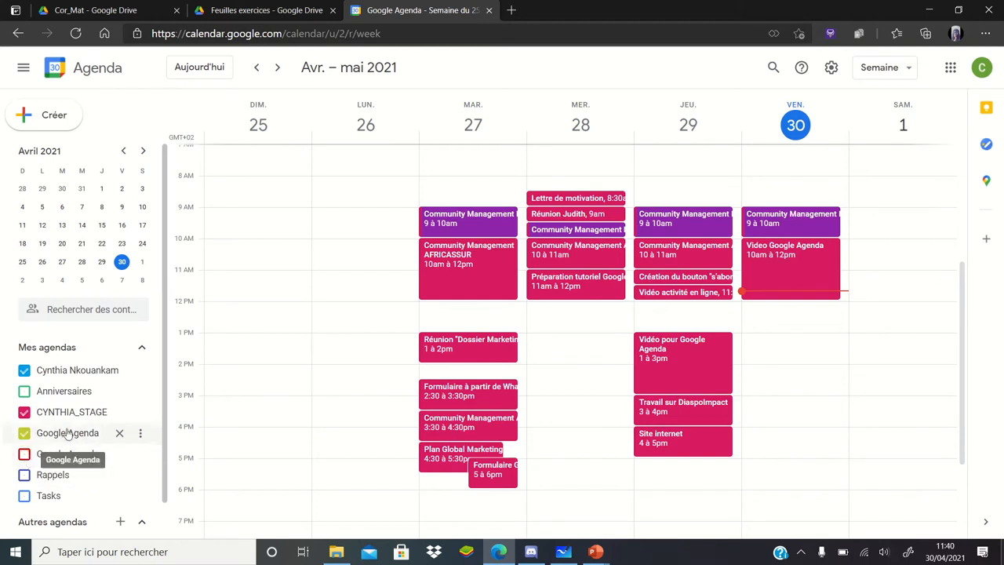
Change the colour of the light green Google Agenda in Mes agendas to dark magenta.
click(140, 435)
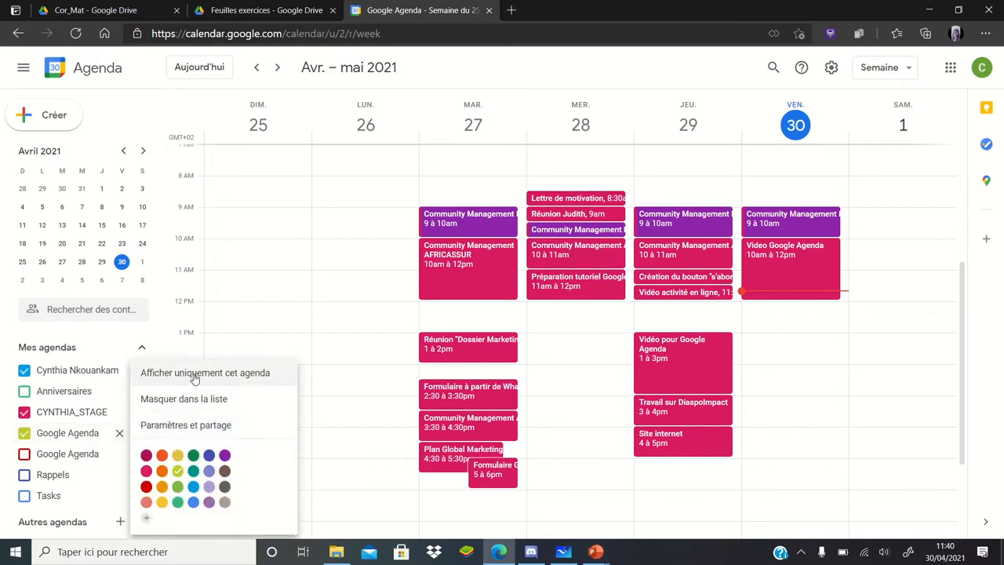
click(145, 455)
Open the recoloured Google Agenda's settings and sharing, and view the options for automatically accepting invitations without changing them.
click(141, 438)
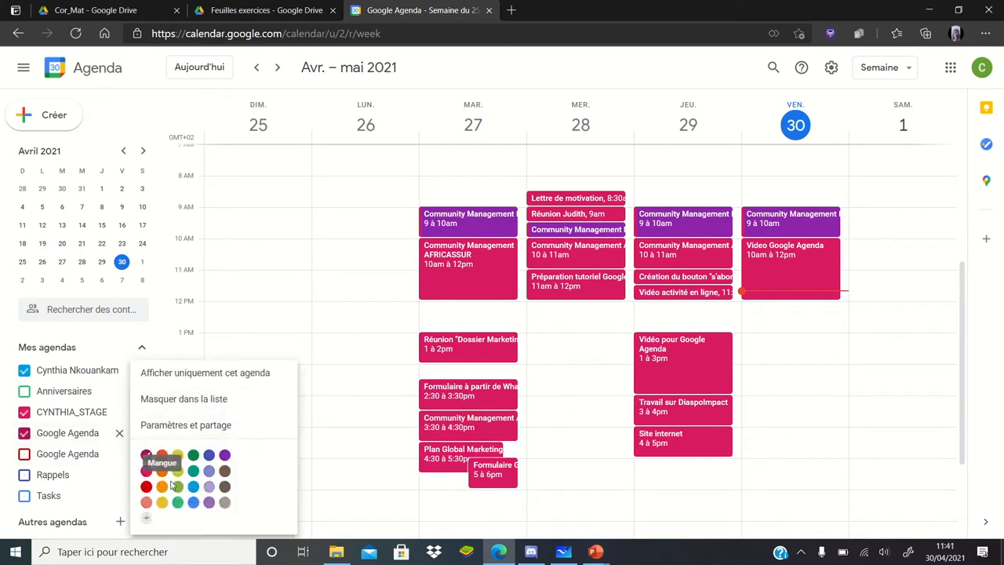
click(178, 426)
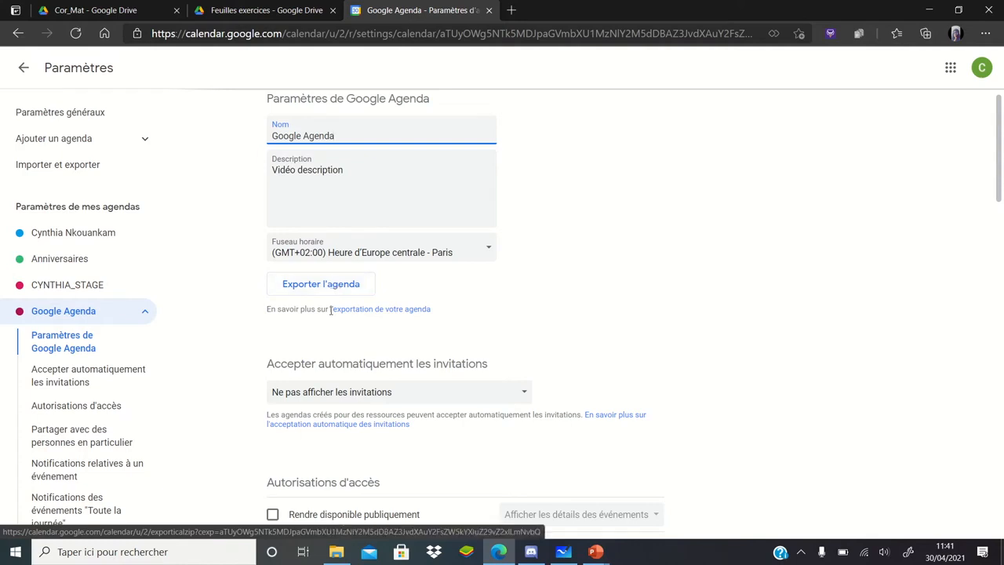
scroll(329, 315, down, 1)
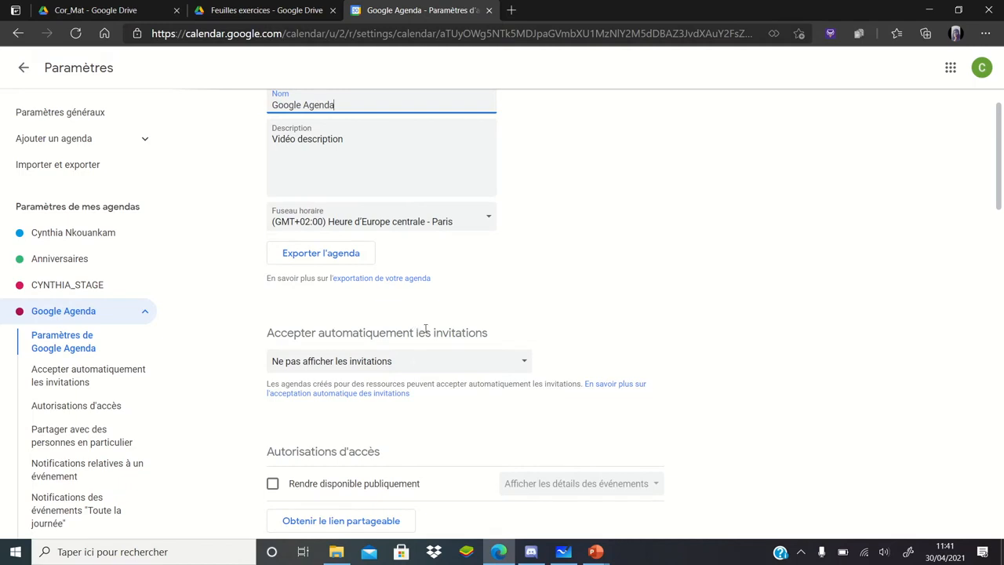
scroll(360, 361, down, 1)
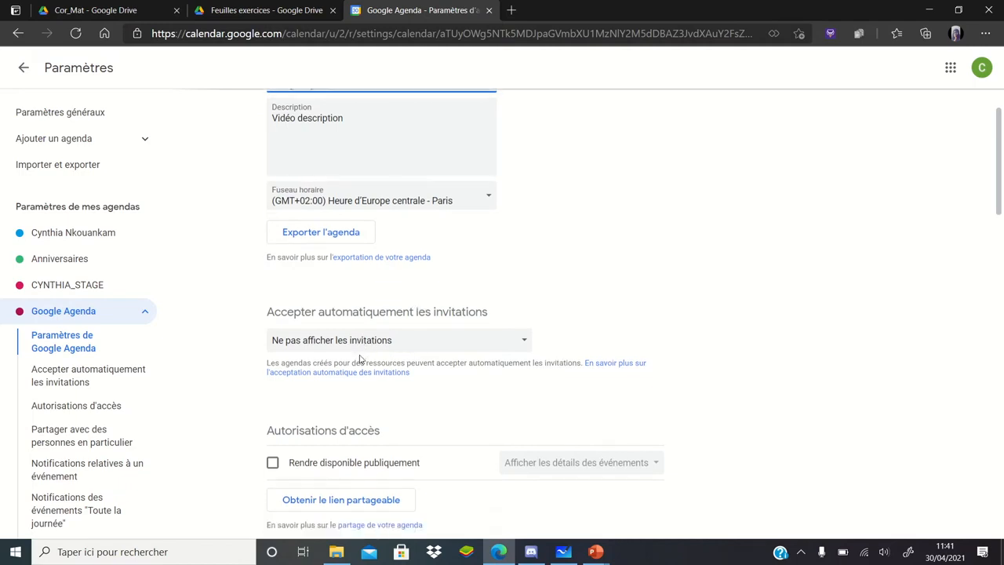
click(365, 345)
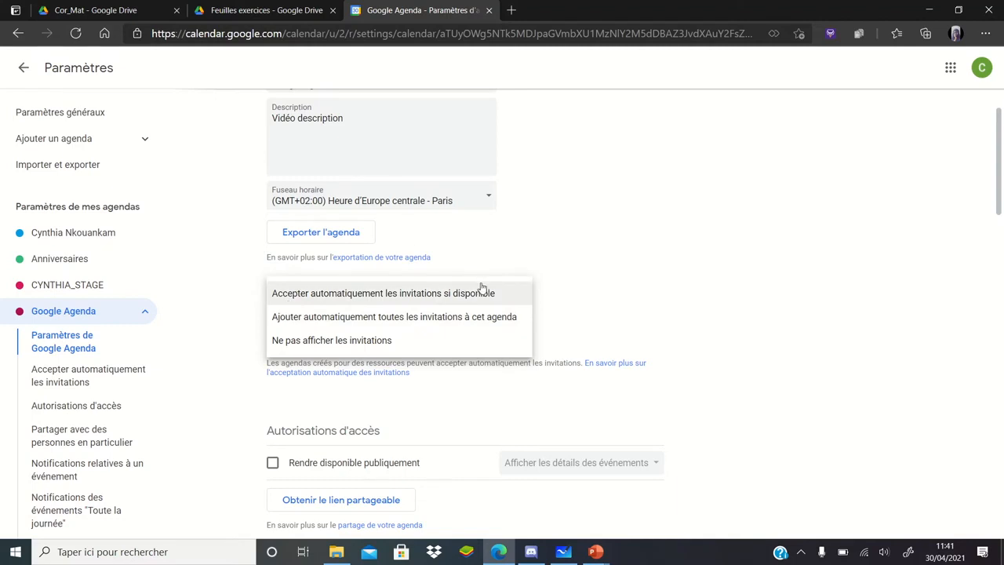
click(540, 276)
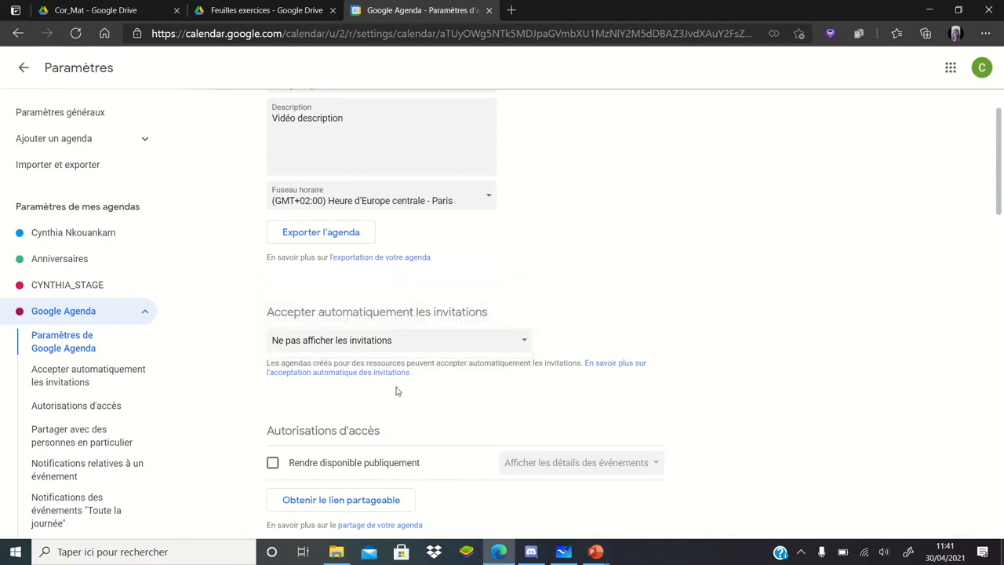
Select Rendre disponible publiquement in the agenda's access permissions and cancel the change.
scroll(396, 391, down, 1)
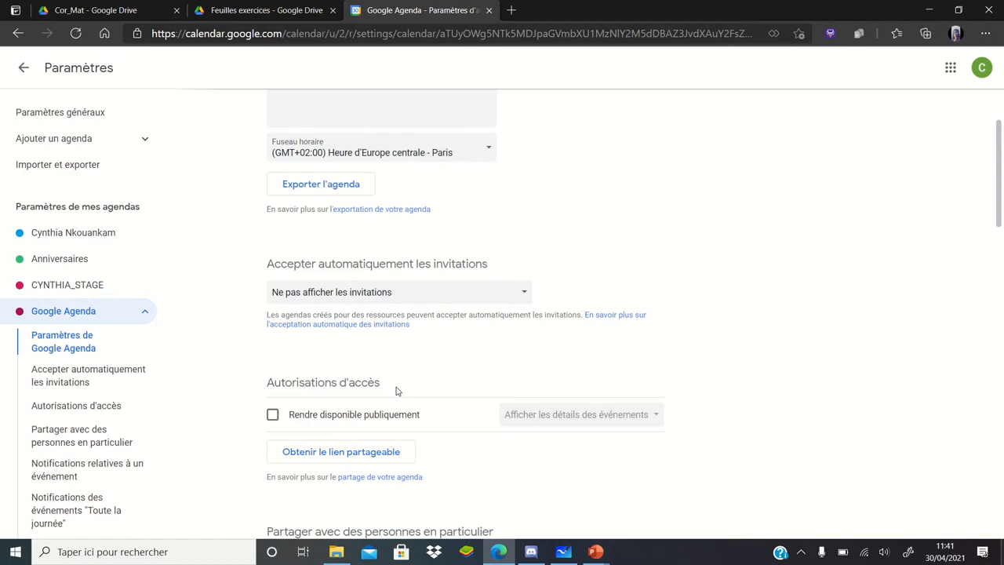
scroll(396, 387, down, 1)
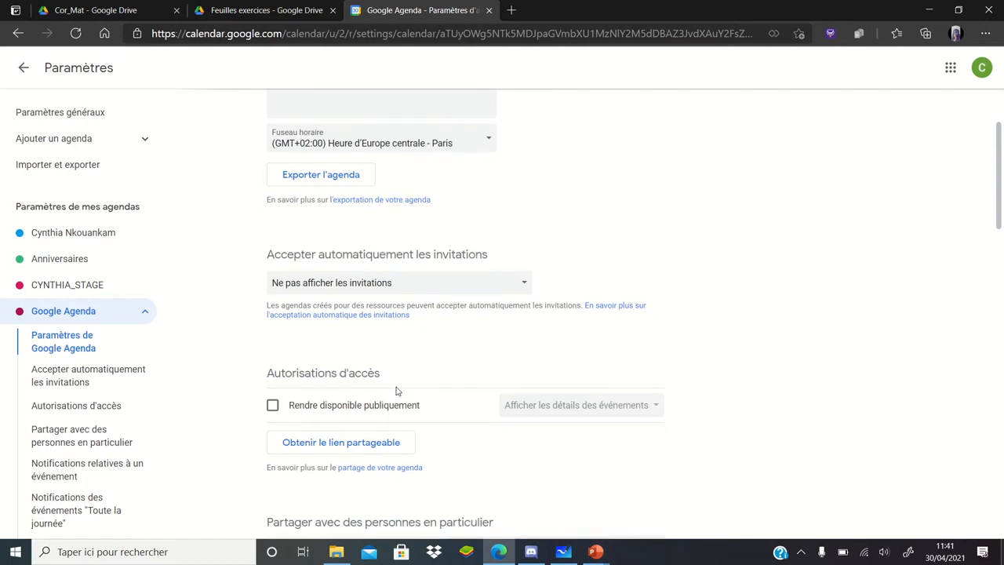
click(272, 406)
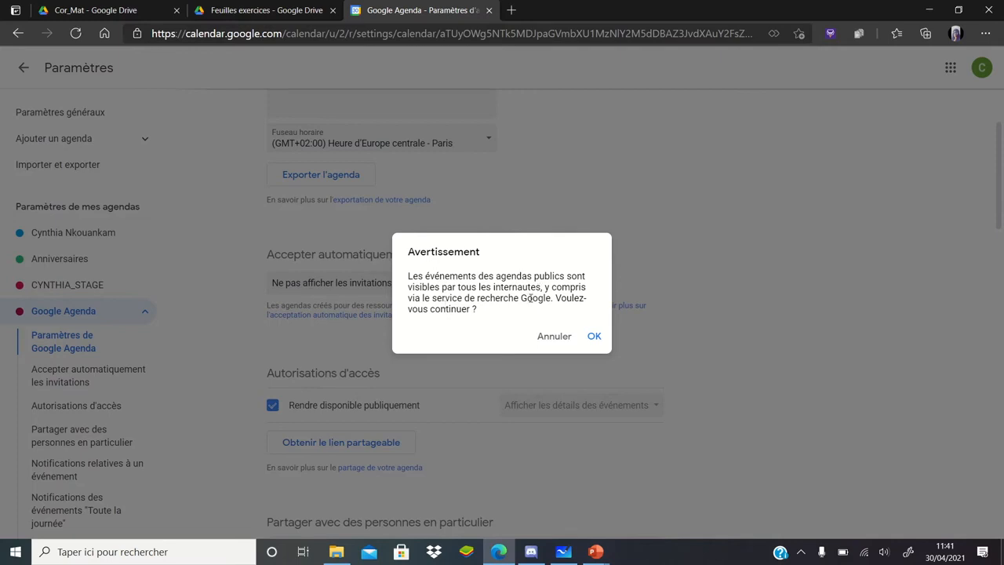
click(556, 338)
Show the Google Agenda's shareable link in its access permissions and close it without copying.
scroll(516, 372, down, 1)
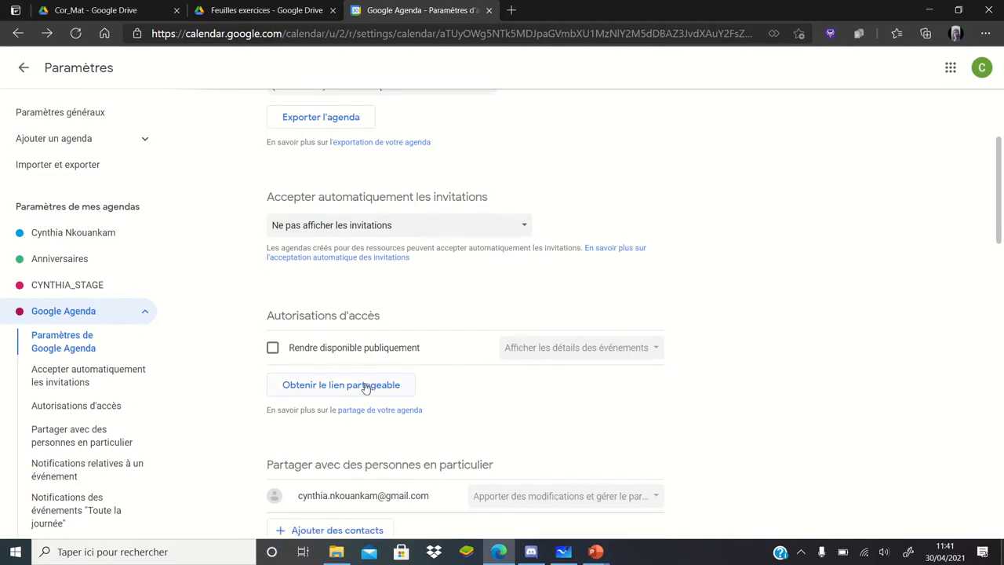
click(364, 385)
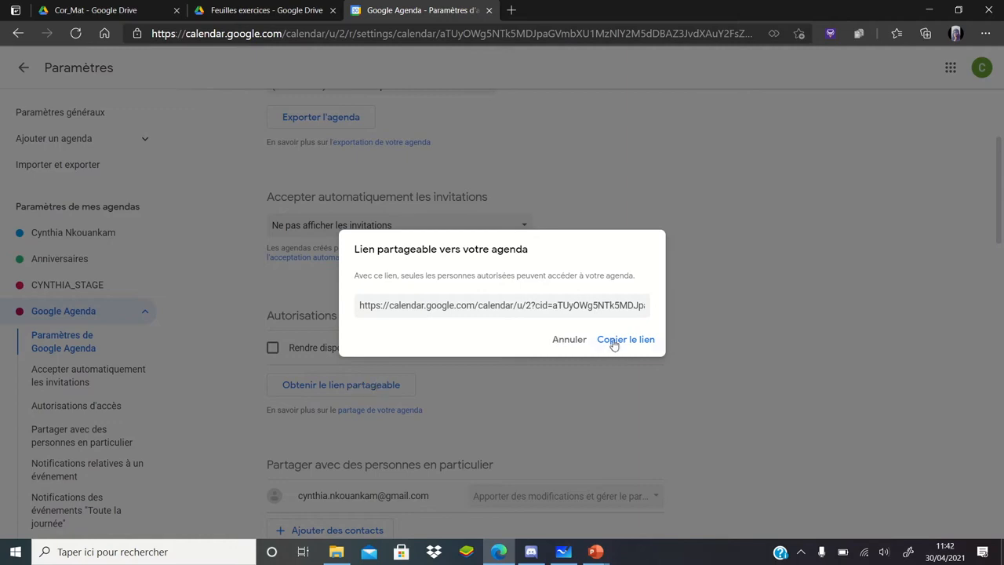
click(563, 298)
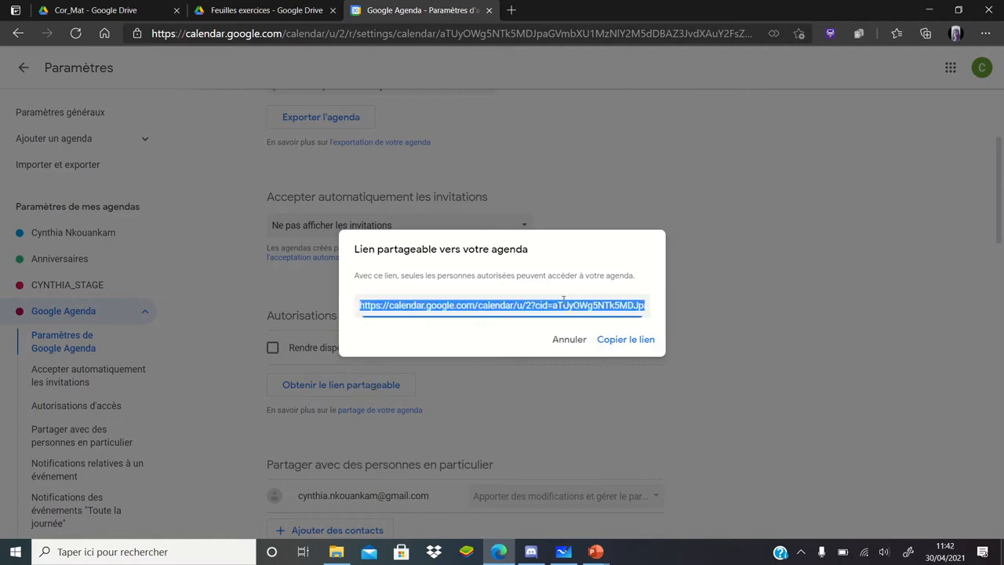
click(572, 345)
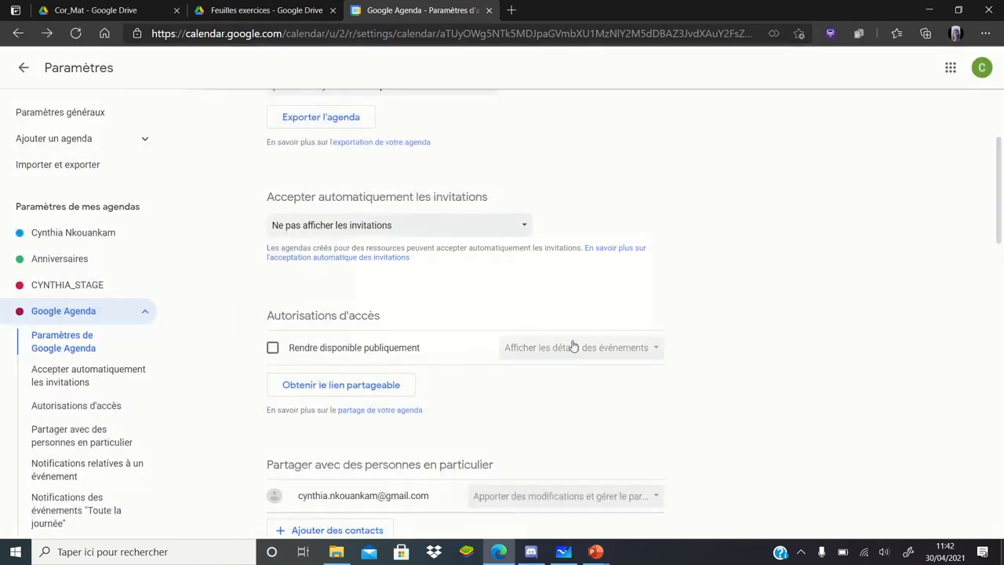
View the contact and permission fields for sharing the agenda with specific people, and cancel without adding anyone.
scroll(480, 351, down, 1)
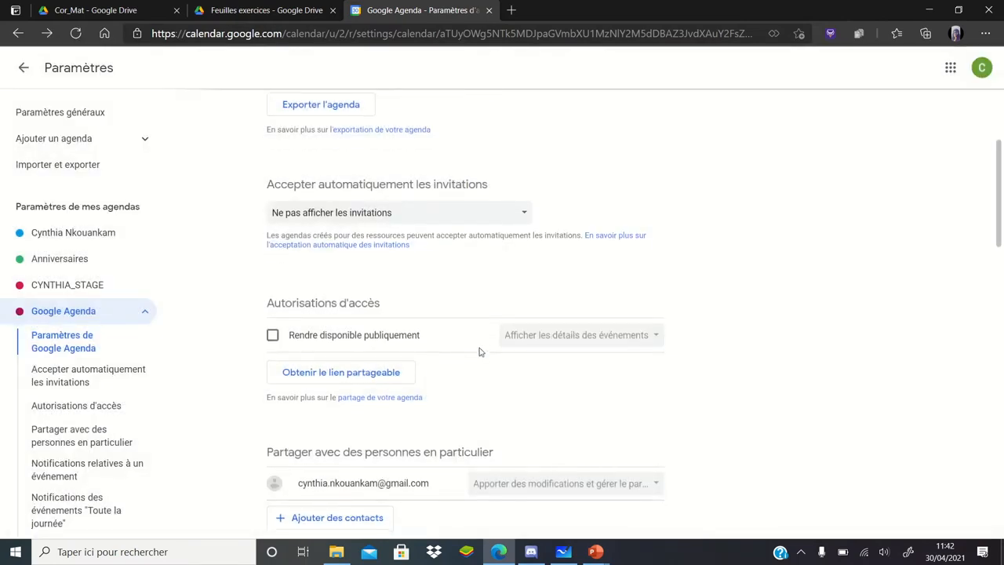
scroll(480, 351, down, 2)
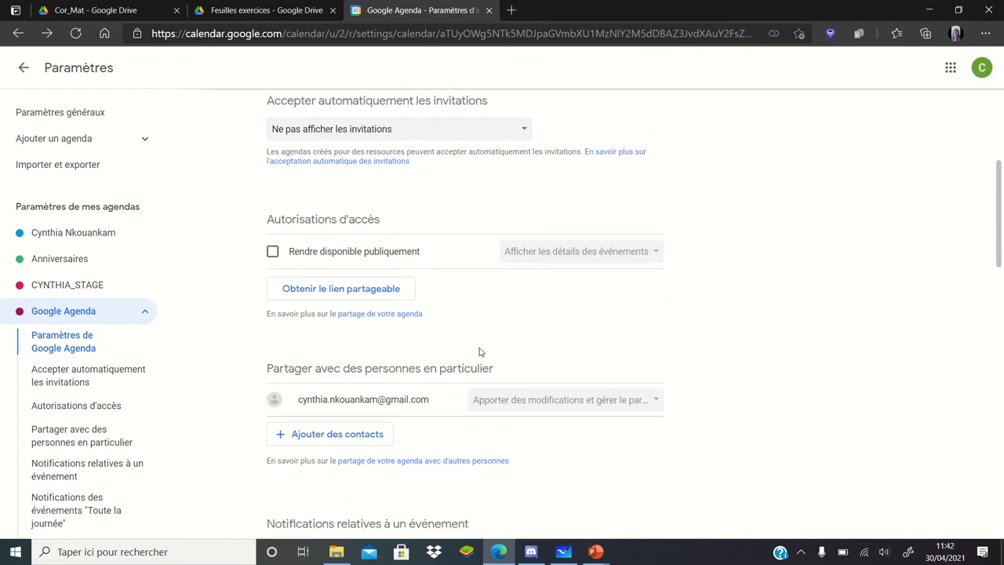
scroll(481, 351, down, 1)
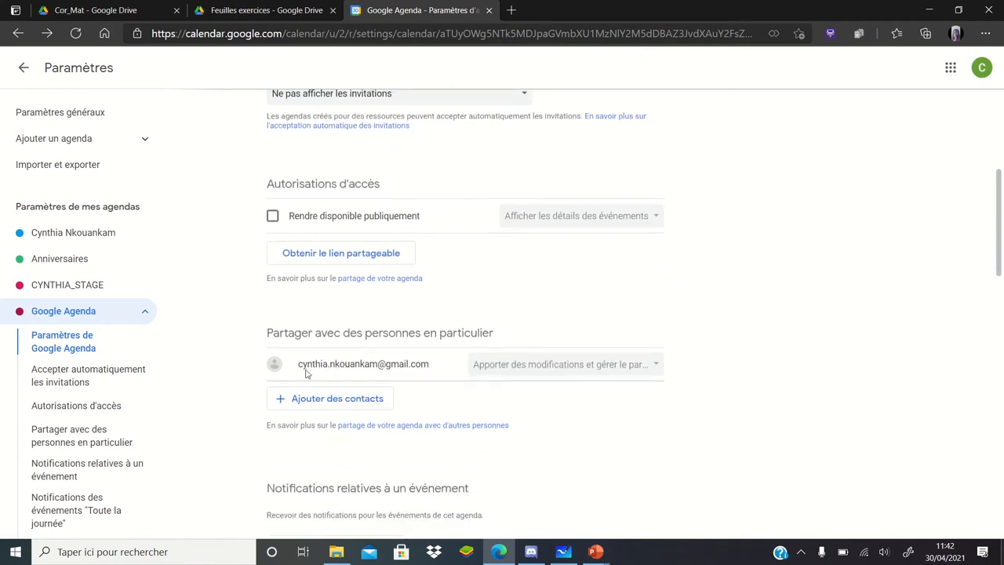
click(345, 398)
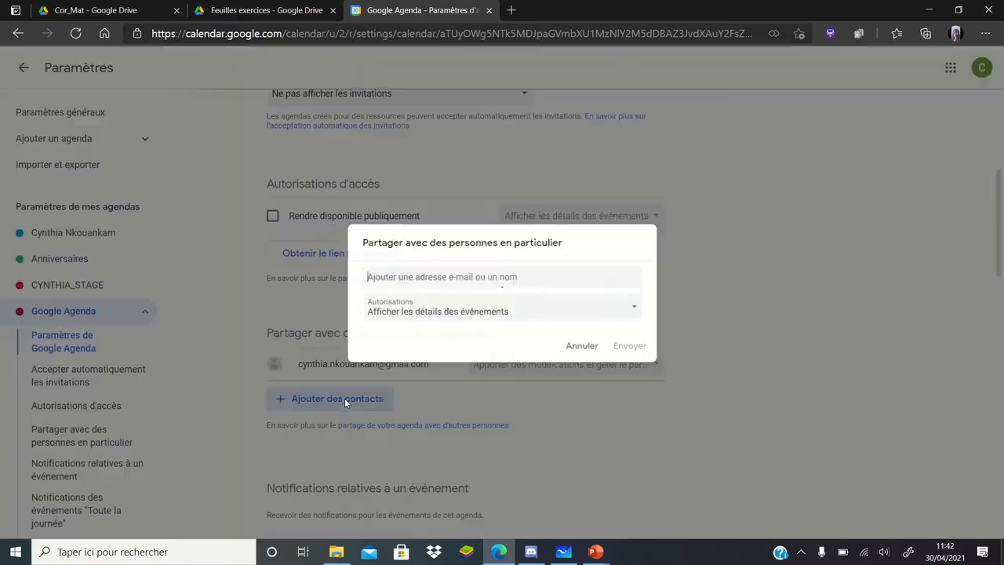
mouse_move(455, 352)
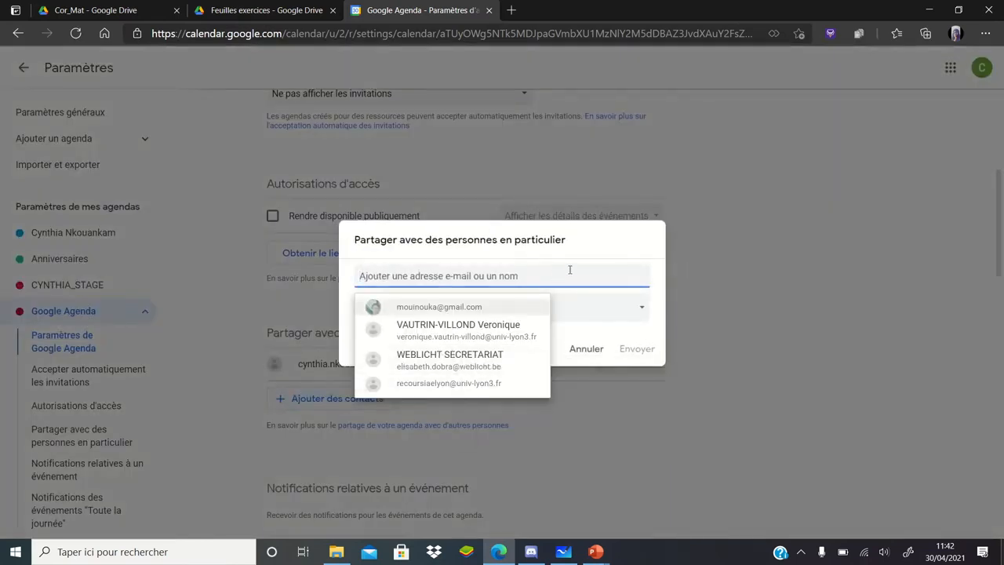
click(586, 350)
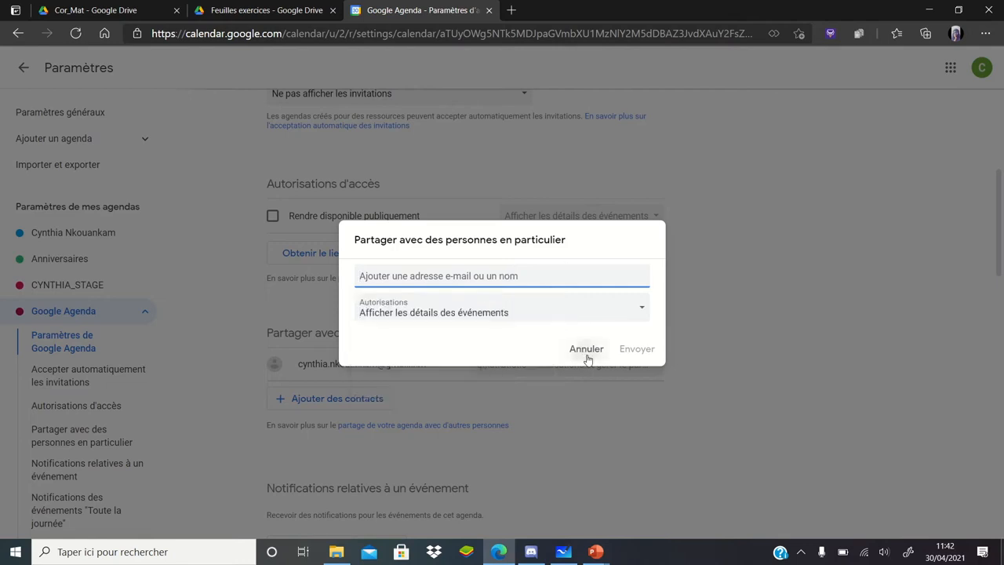
Add an event notification to the agenda, set it to 11 minutes, view the available time units, and delete it.
scroll(359, 416, down, 2)
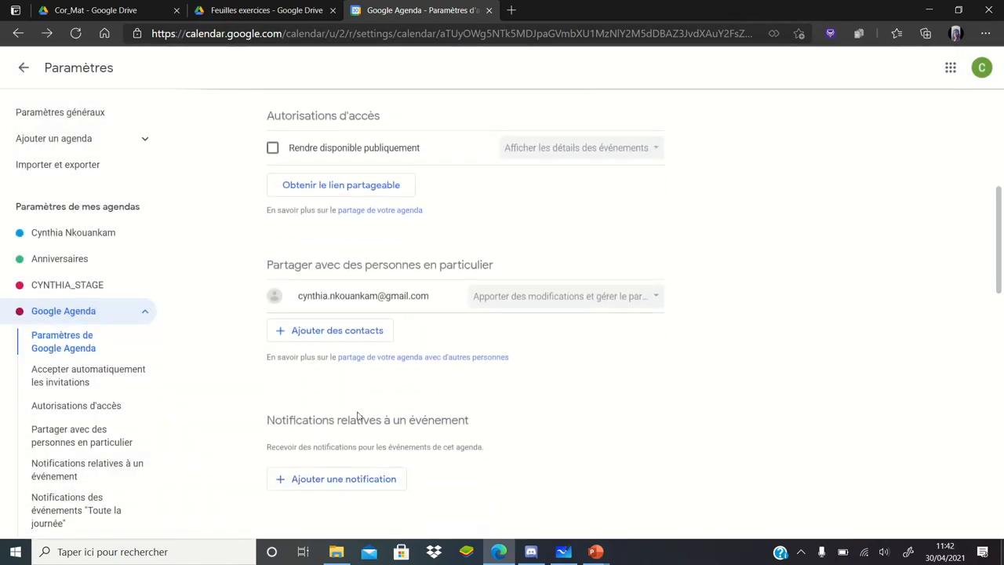
scroll(359, 416, down, 1)
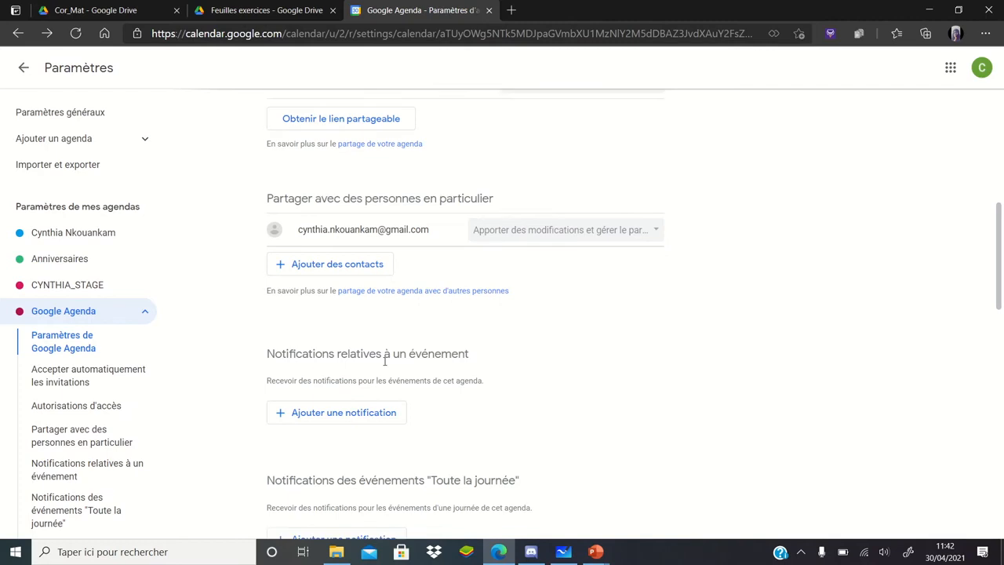
scroll(384, 364, down, 2)
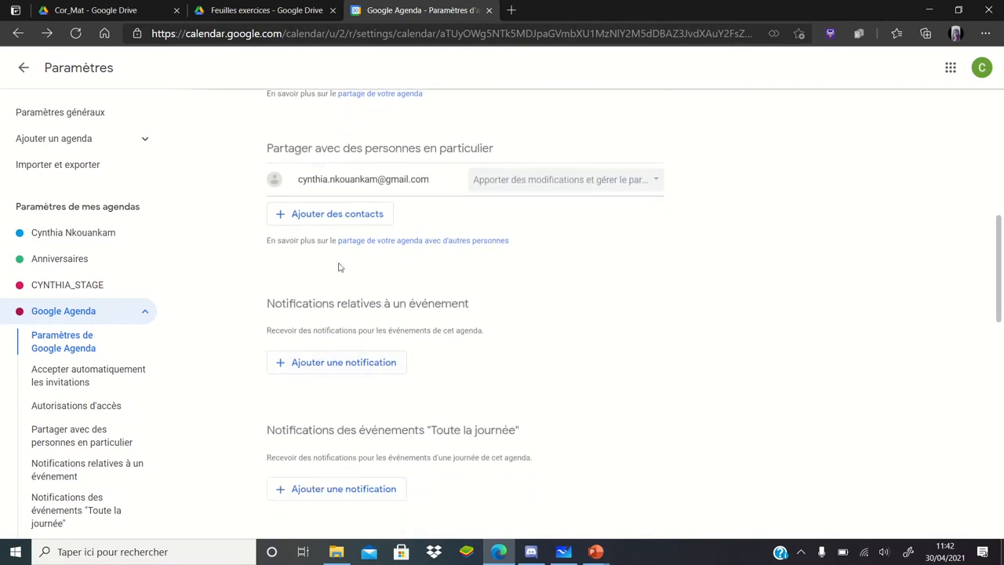
click(342, 363)
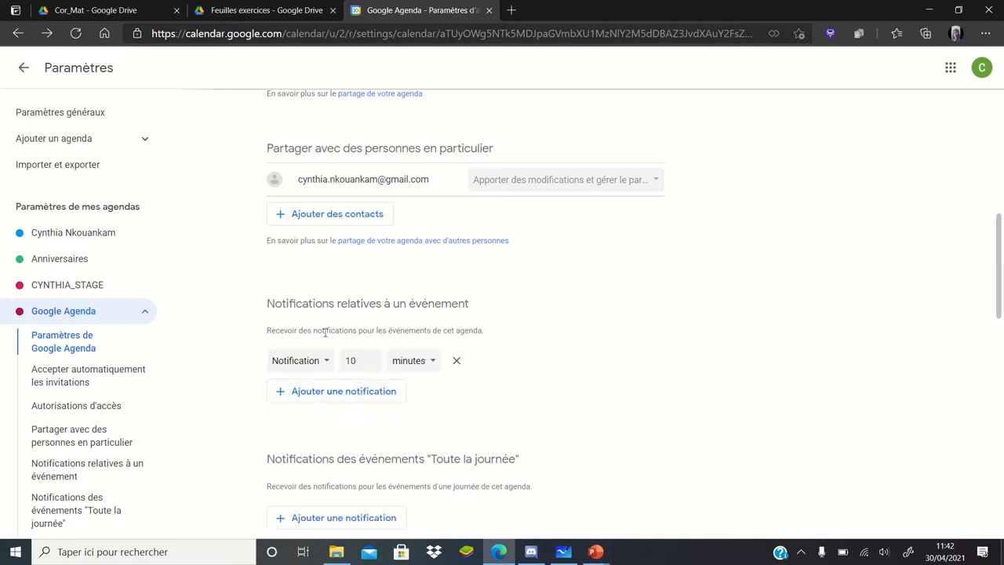
click(371, 358)
click(409, 360)
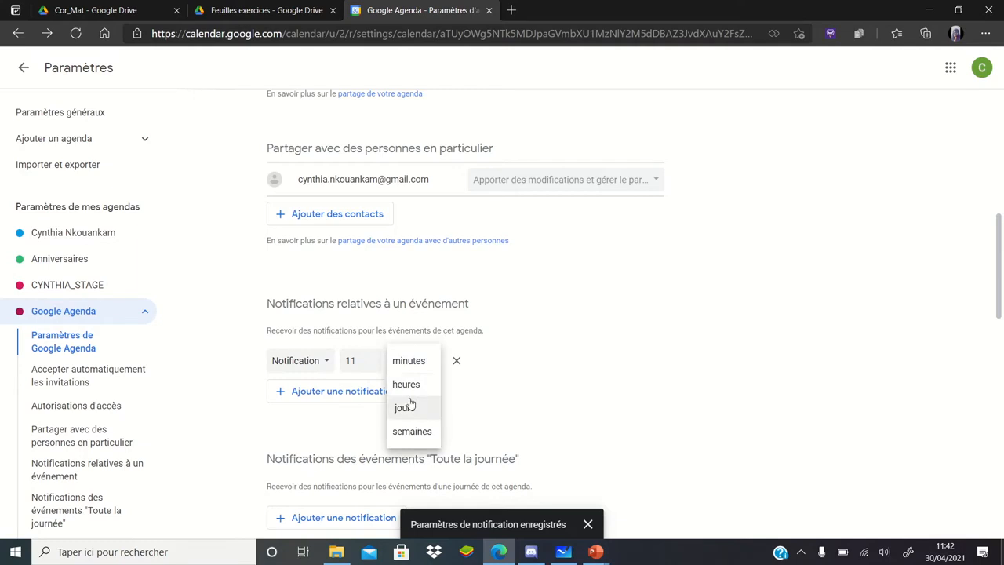
click(489, 382)
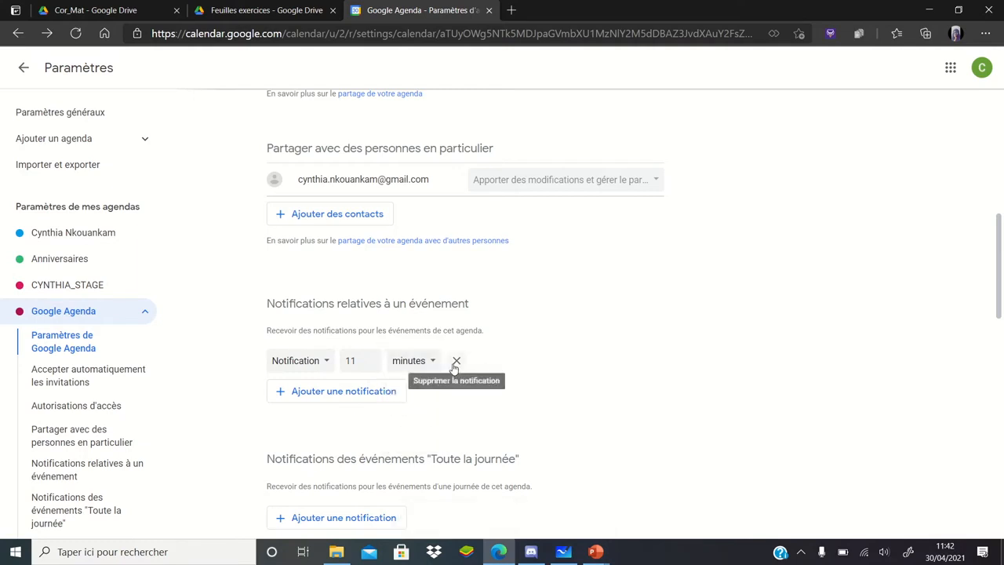
click(455, 365)
Add a notification for "Toute la journée" events, check its time unit choices, and remove it.
scroll(411, 377, down, 2)
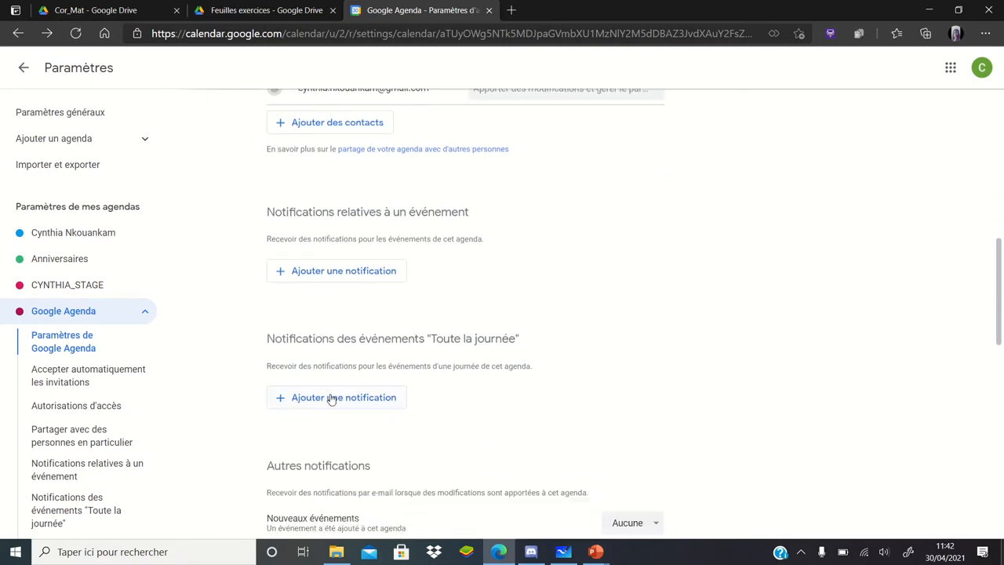
click(329, 397)
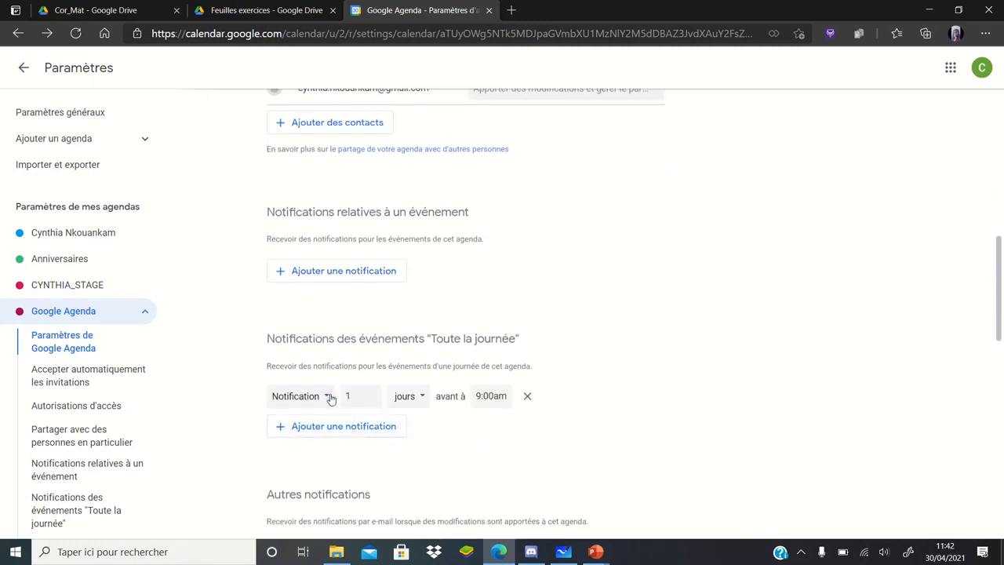
click(414, 402)
click(549, 424)
click(527, 402)
Review the agenda's Autres notifications and view the options for Nouveaux événements without changing them.
scroll(444, 411, down, 1)
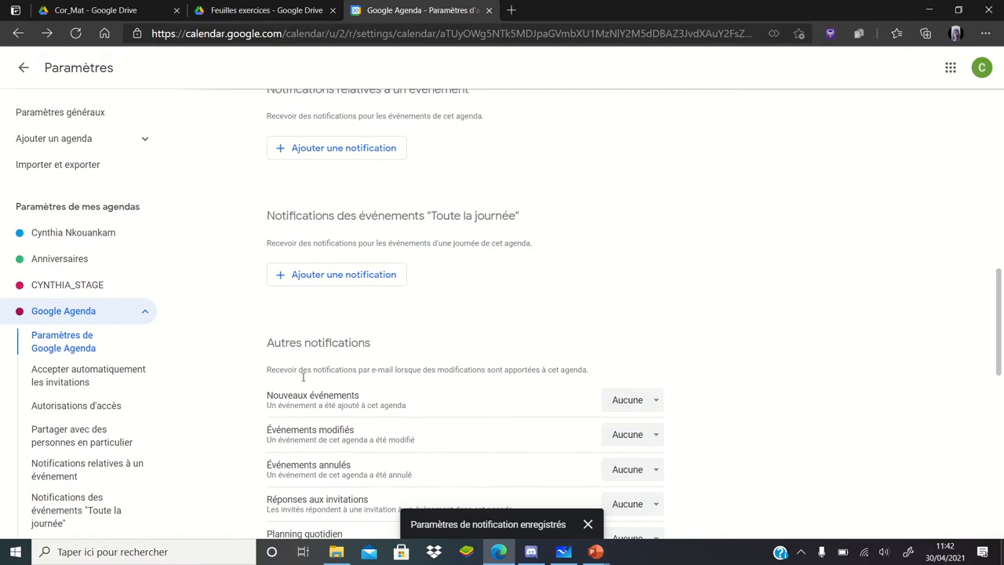
scroll(314, 407, down, 1)
scroll(315, 408, down, 1)
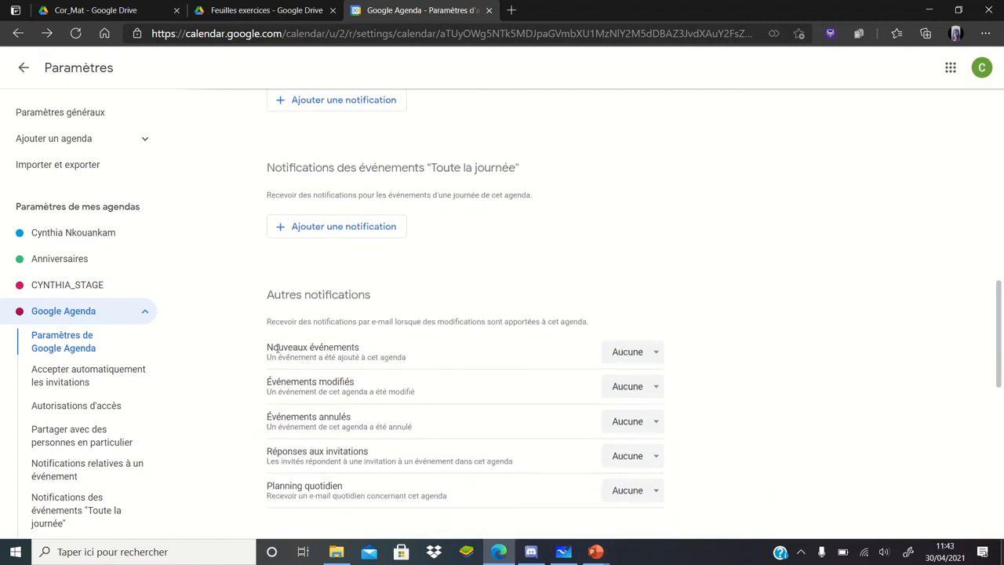
scroll(344, 354, down, 1)
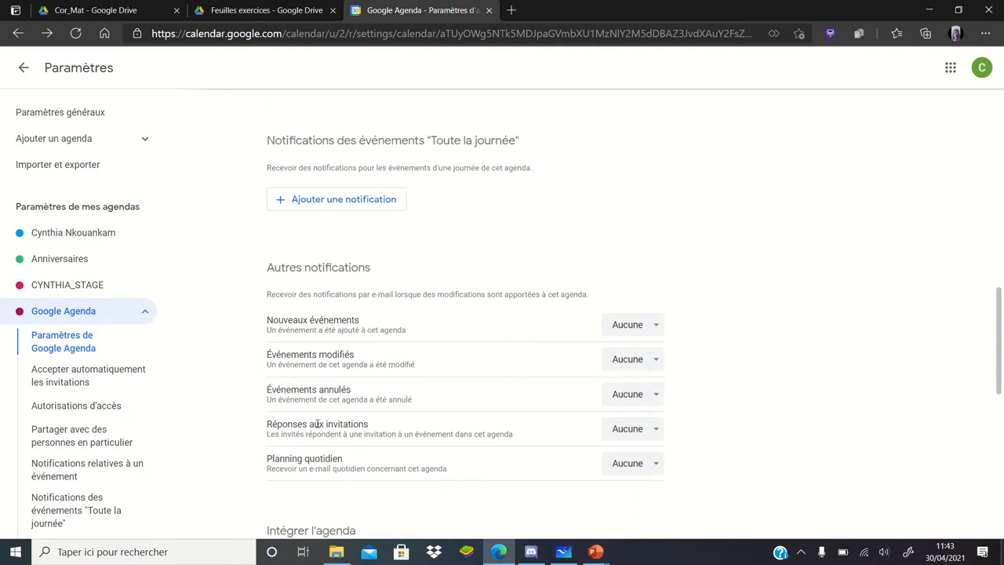
scroll(462, 380, down, 1)
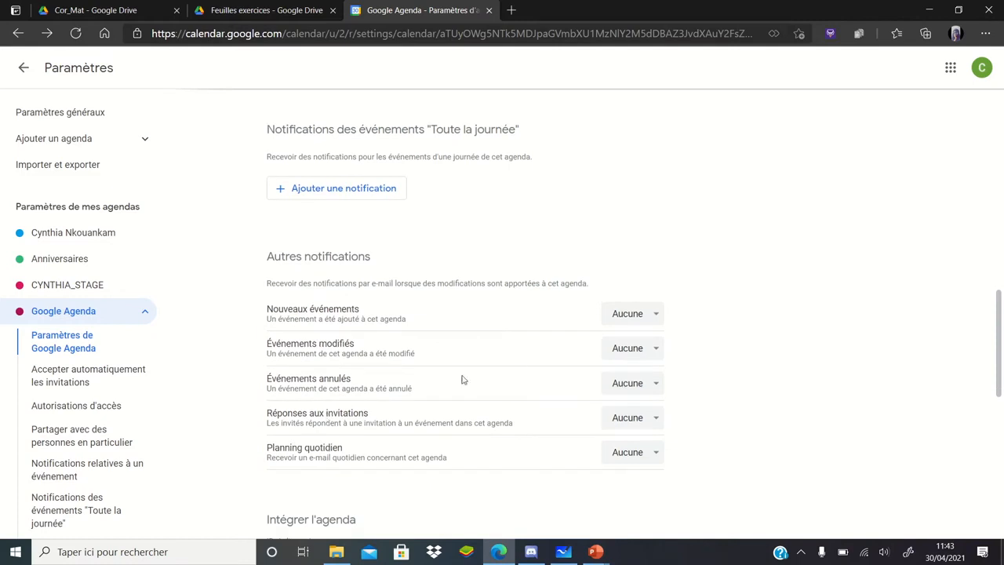
click(629, 316)
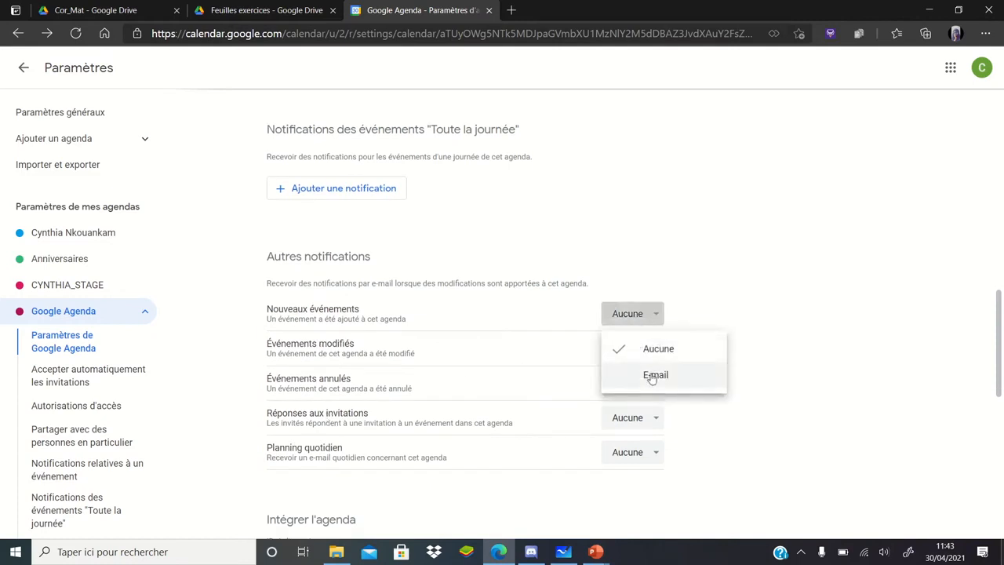
click(711, 319)
Open the customisation page for the agenda's embed code and try hiding and showing the title.
scroll(484, 397, down, 3)
scroll(484, 399, down, 3)
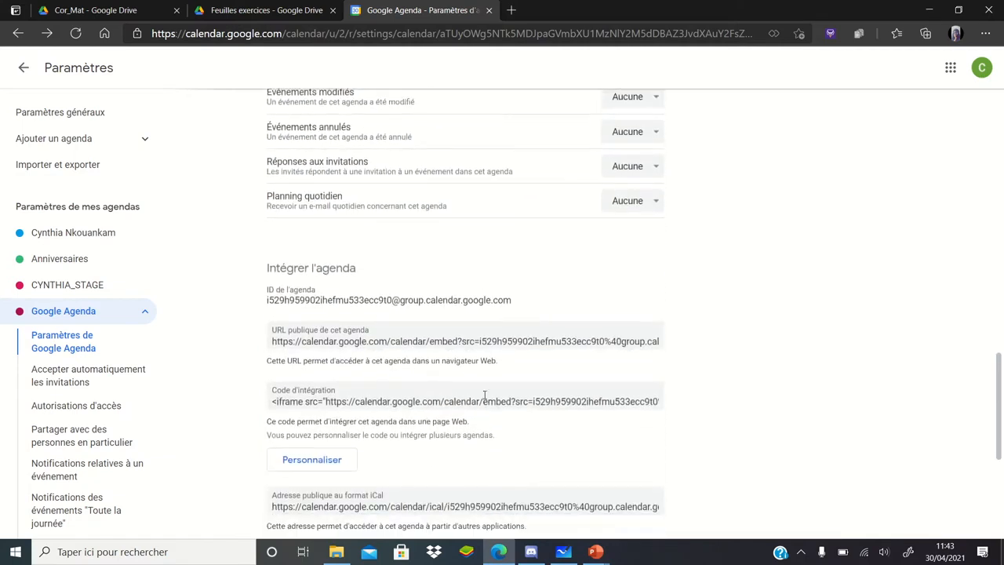
click(316, 463)
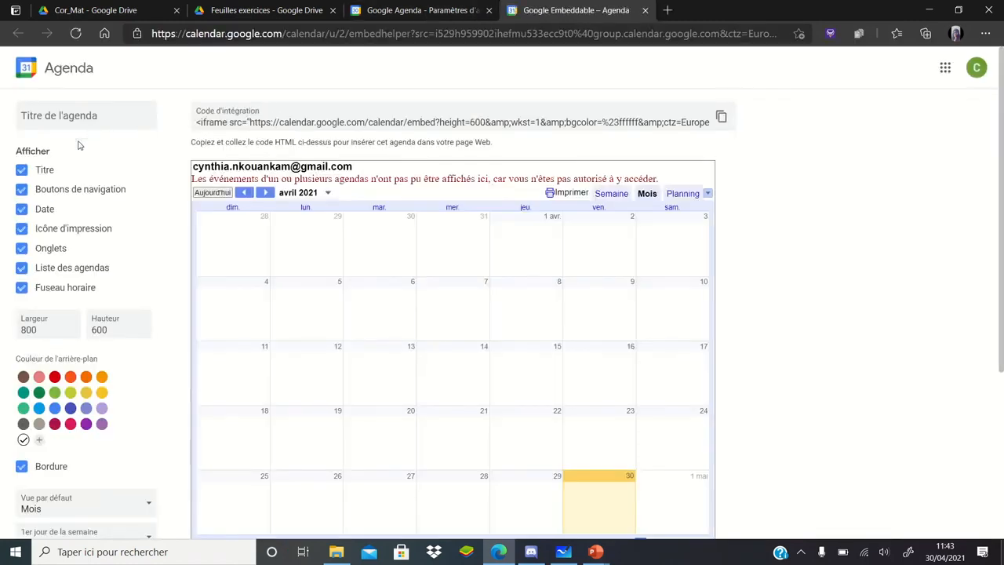
click(77, 117)
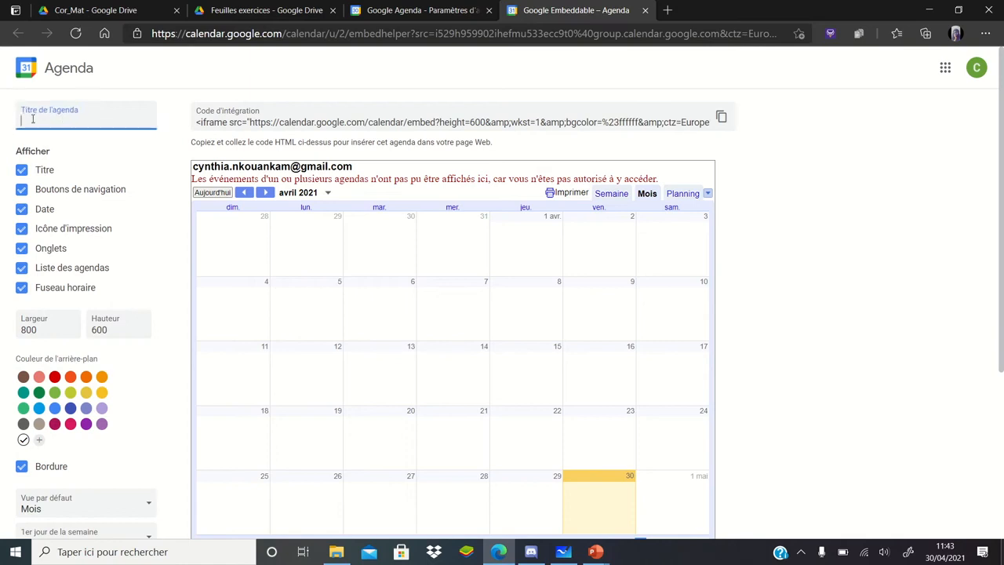
click(22, 170)
click(22, 170)
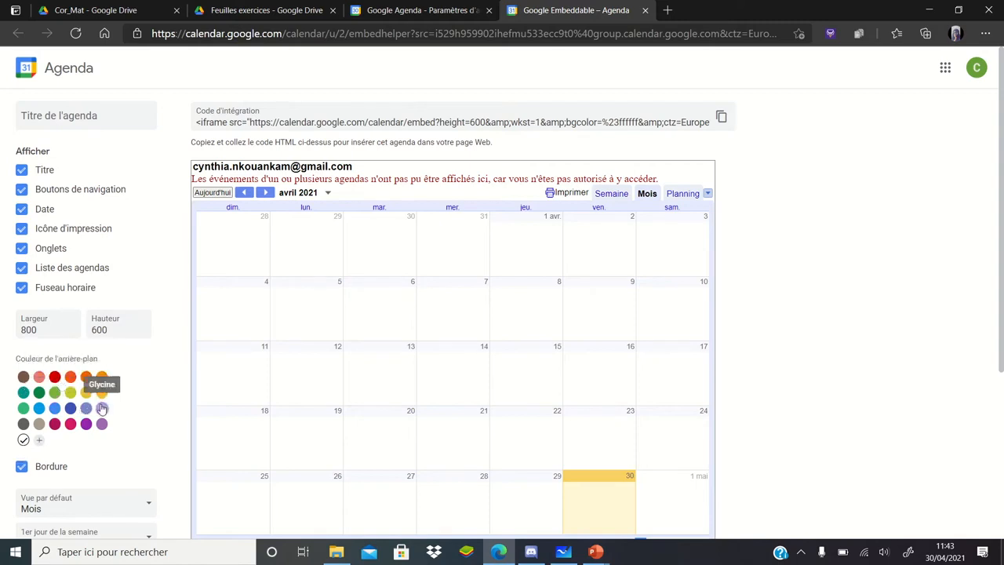
Try Samedi as the embedded agenda's first day of the week and set it to Lundi.
scroll(94, 416, down, 1)
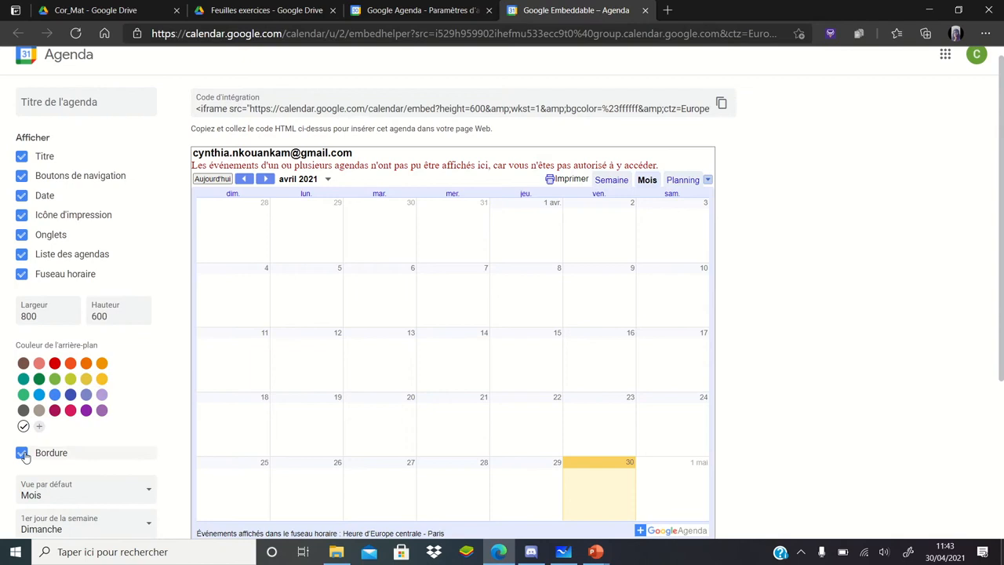
scroll(89, 436, down, 1)
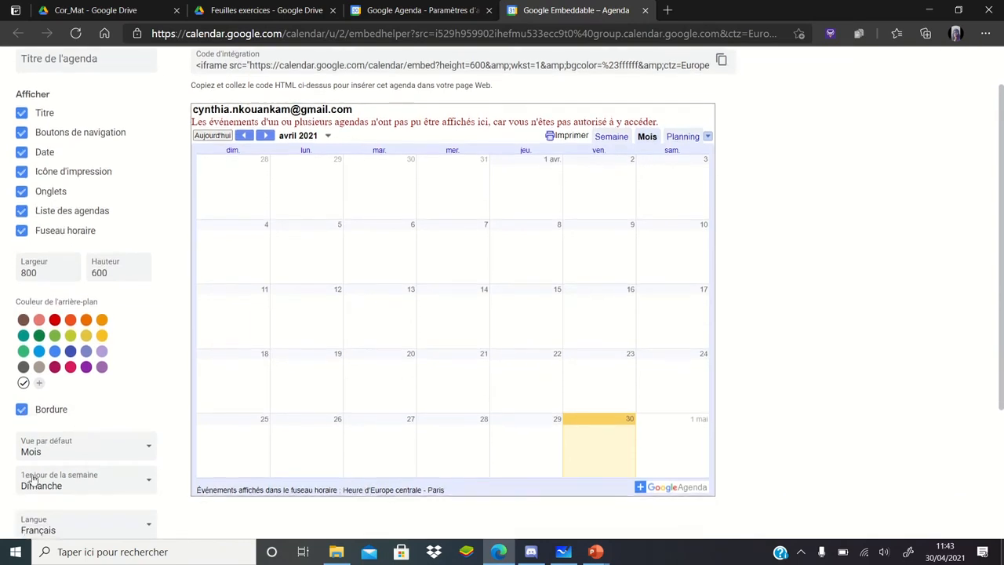
click(88, 481)
click(89, 474)
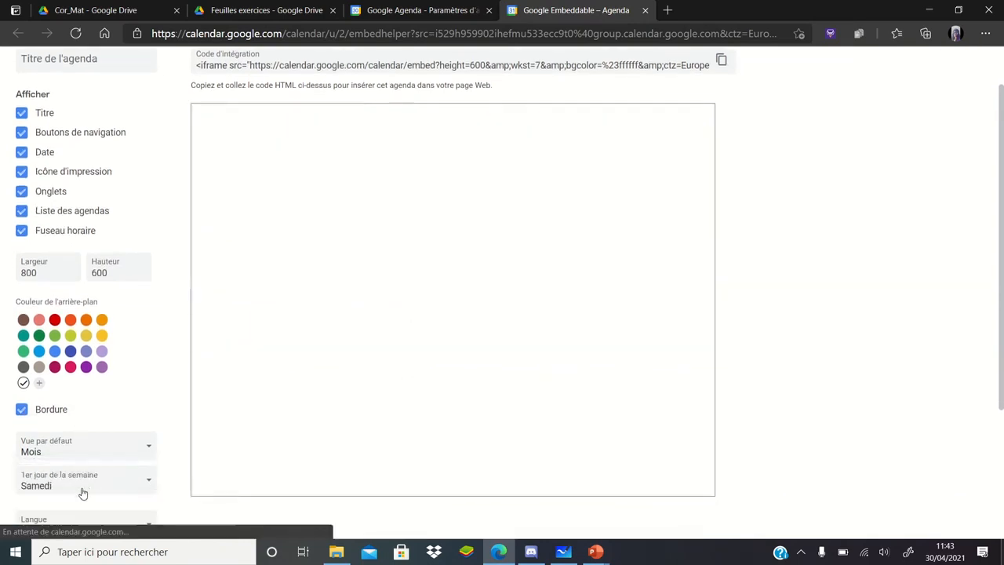
click(86, 488)
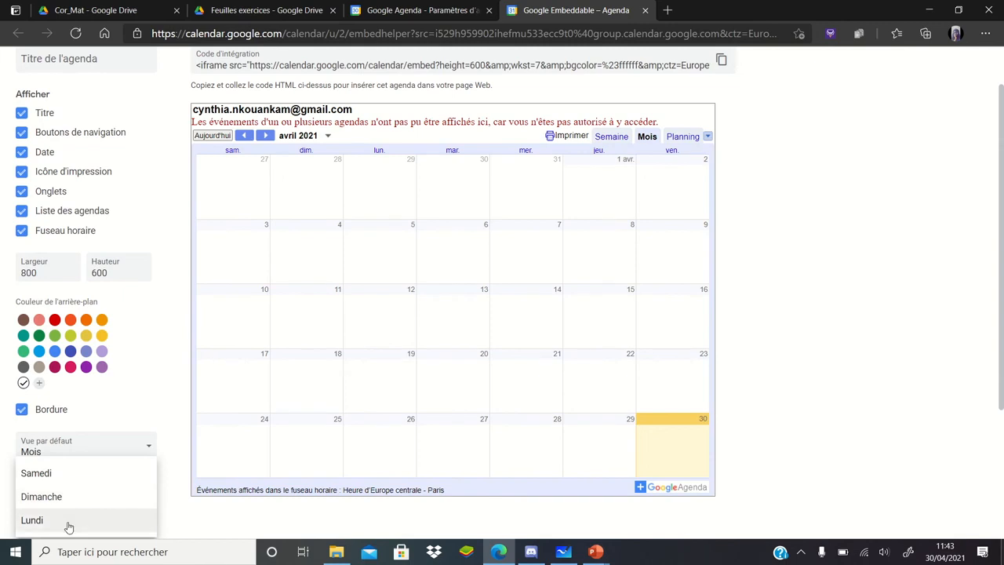
click(74, 517)
Review the embedded agenda's language, time zone and list of agendas to display.
scroll(78, 506, down, 1)
scroll(80, 494, down, 1)
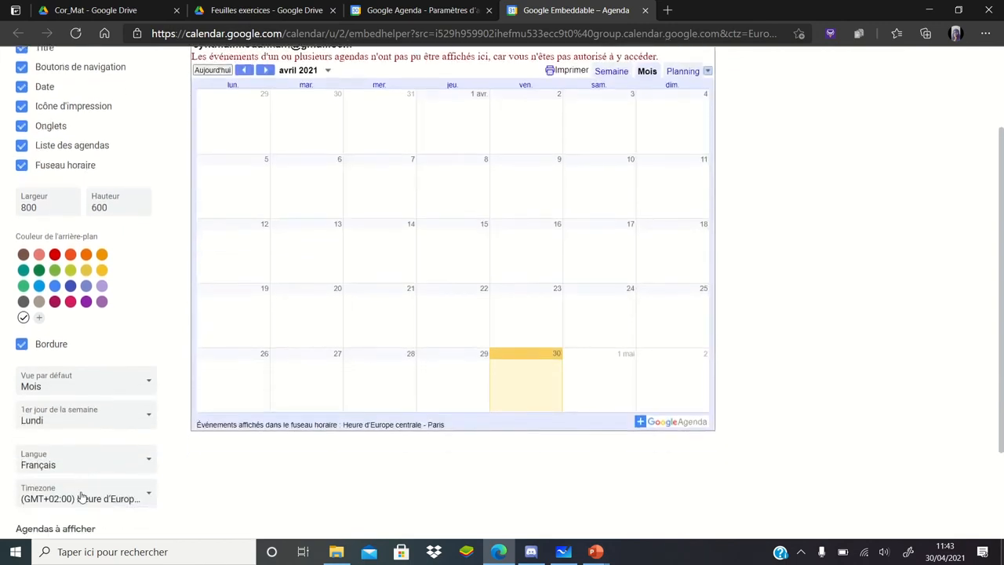
scroll(76, 488, down, 1)
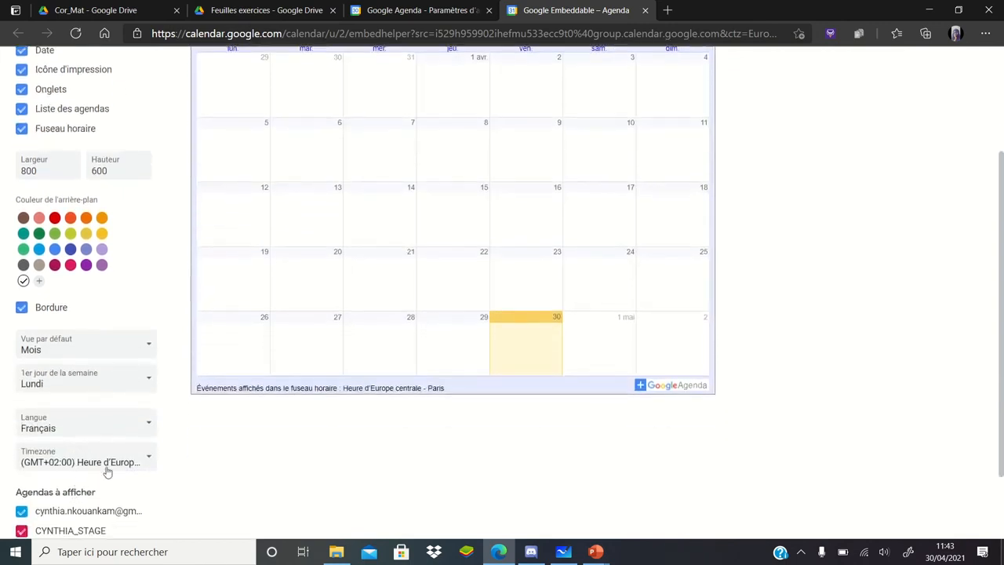
scroll(102, 466, down, 3)
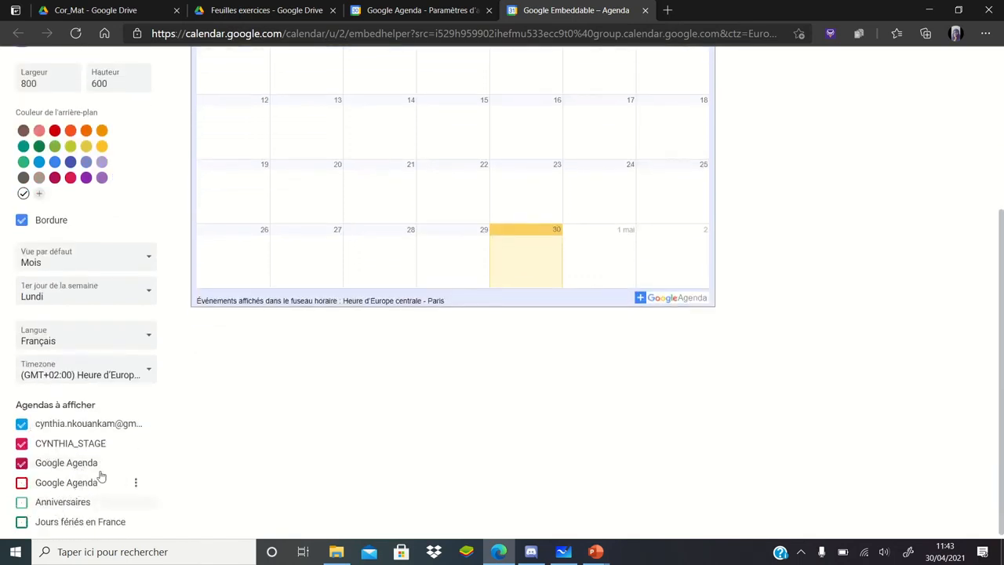
scroll(80, 477, down, 1)
scroll(81, 475, up, 3)
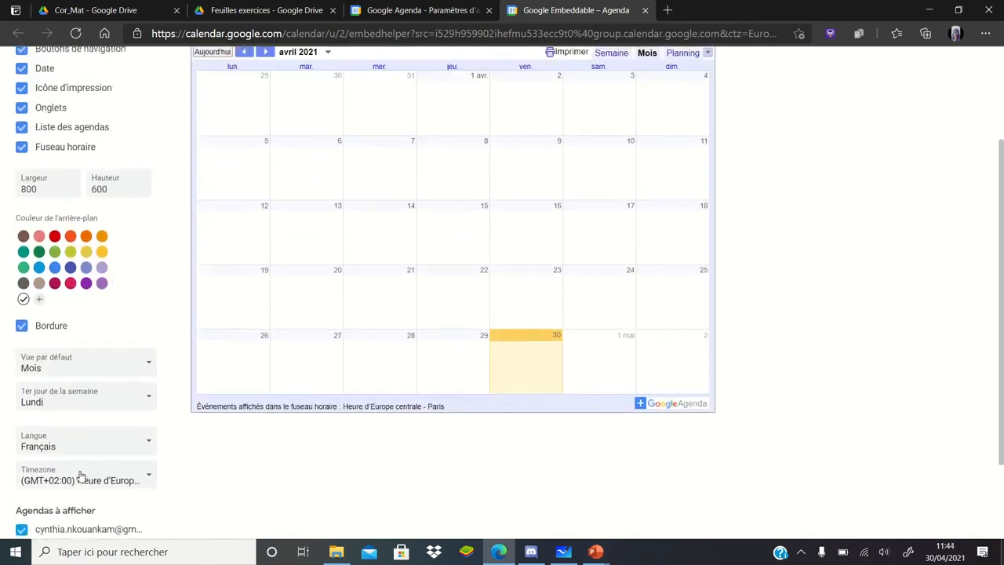
Close the embed customisation page and review the agenda's public and private iCal addresses and its unsubscribe and deletion options.
scroll(221, 394, up, 1)
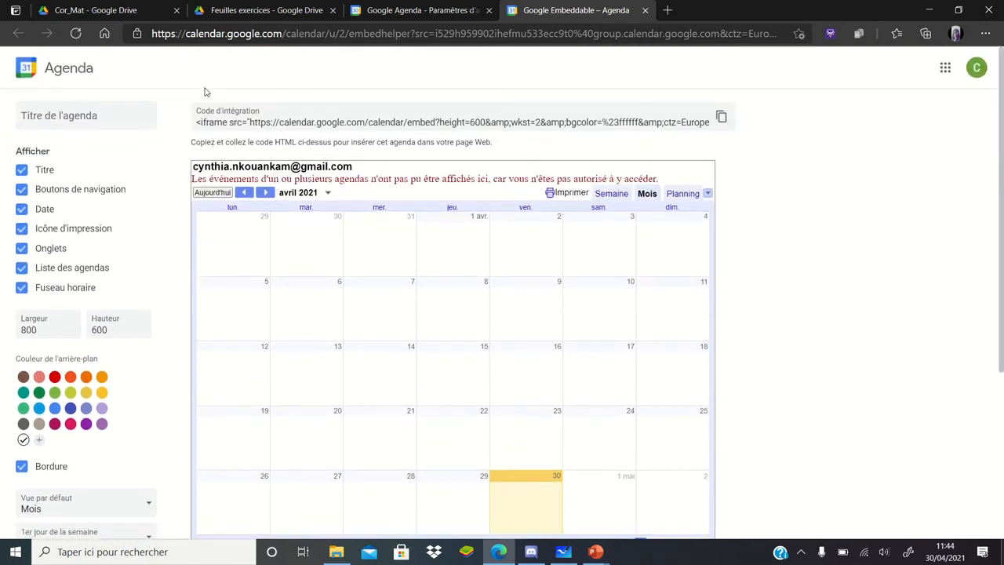
click(644, 10)
scroll(479, 223, down, 1)
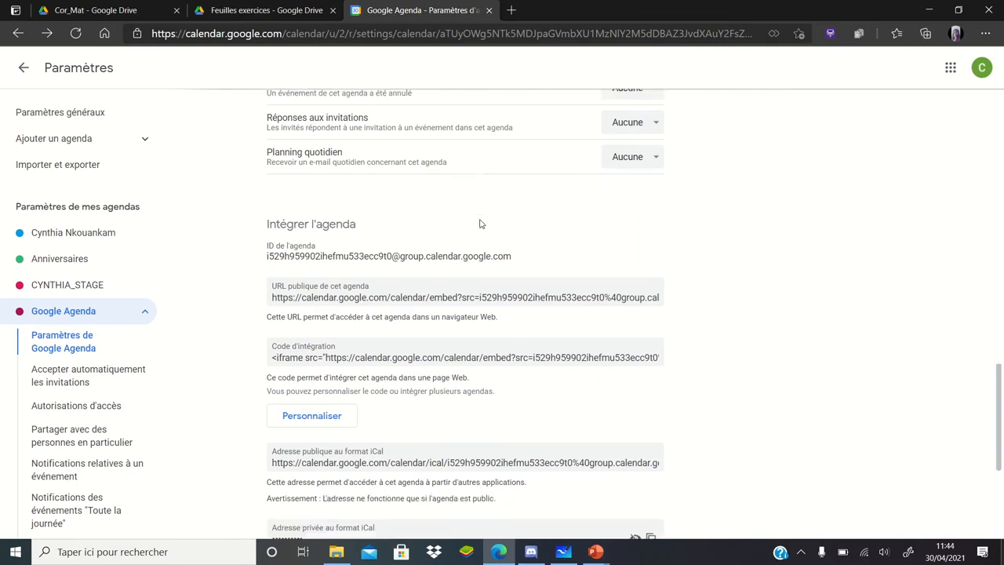
scroll(481, 224, down, 2)
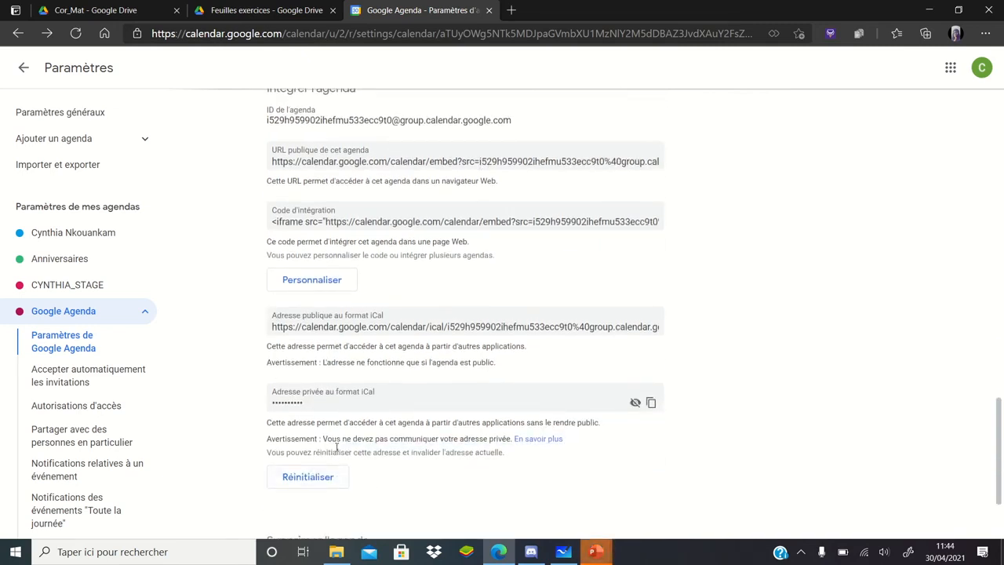
scroll(341, 448, down, 1)
scroll(340, 448, down, 2)
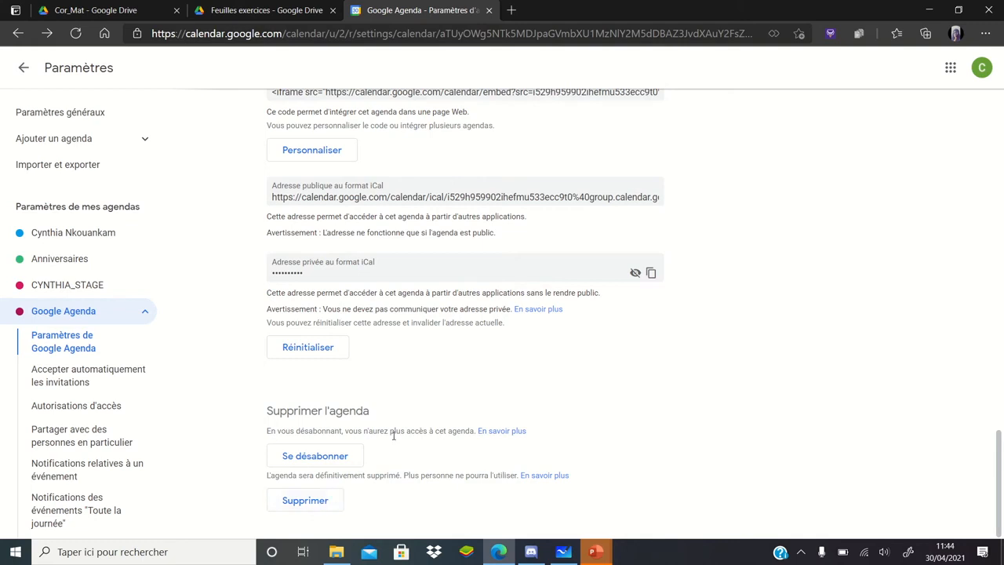
Return from the settings to the weekly calendar and show the week of 2 to 8 May 2021.
click(26, 69)
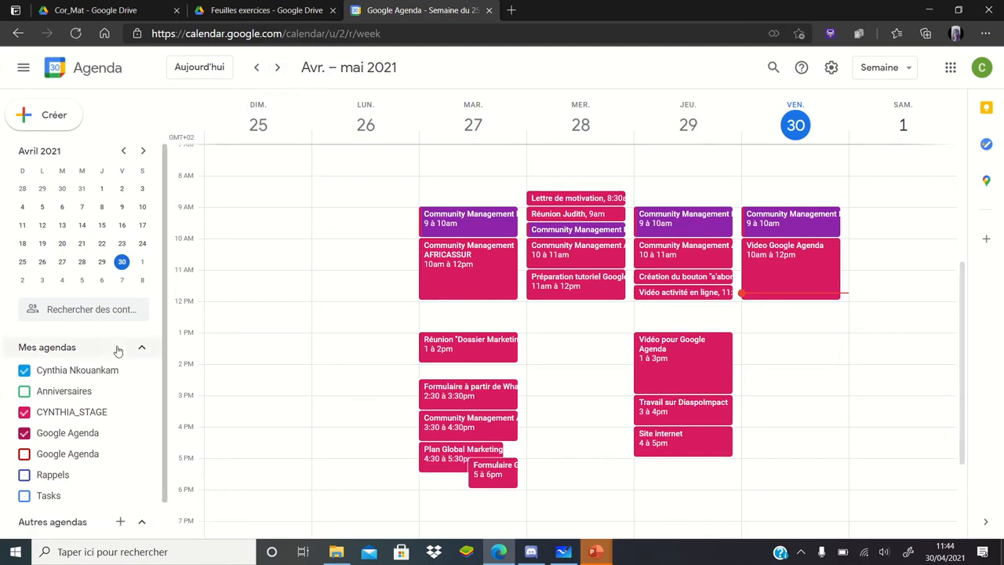
click(278, 68)
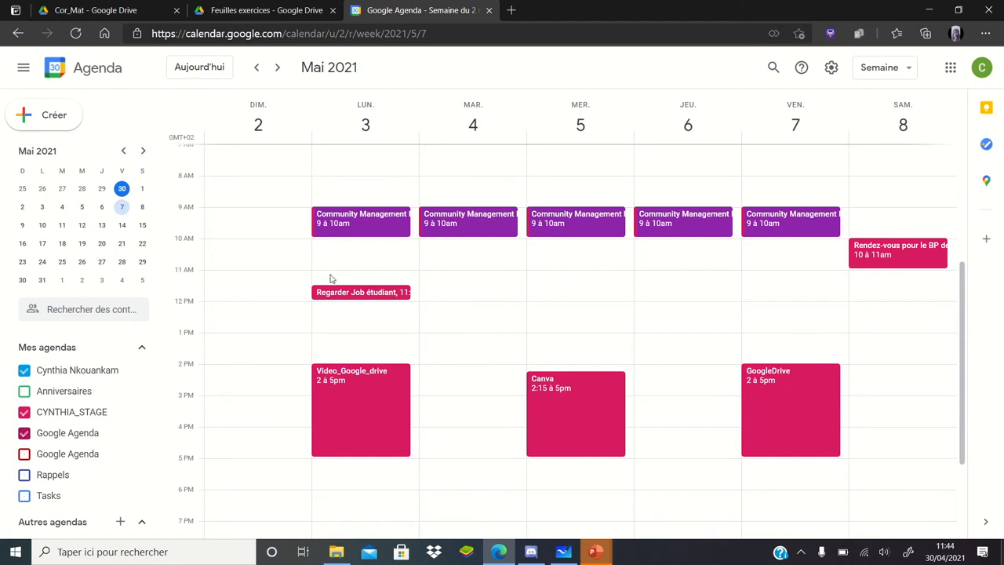
Start an event titled Vidéo google Agenda on Tuesday 4 May at 11:30am, try the Tâche type and return to Événement.
click(466, 289)
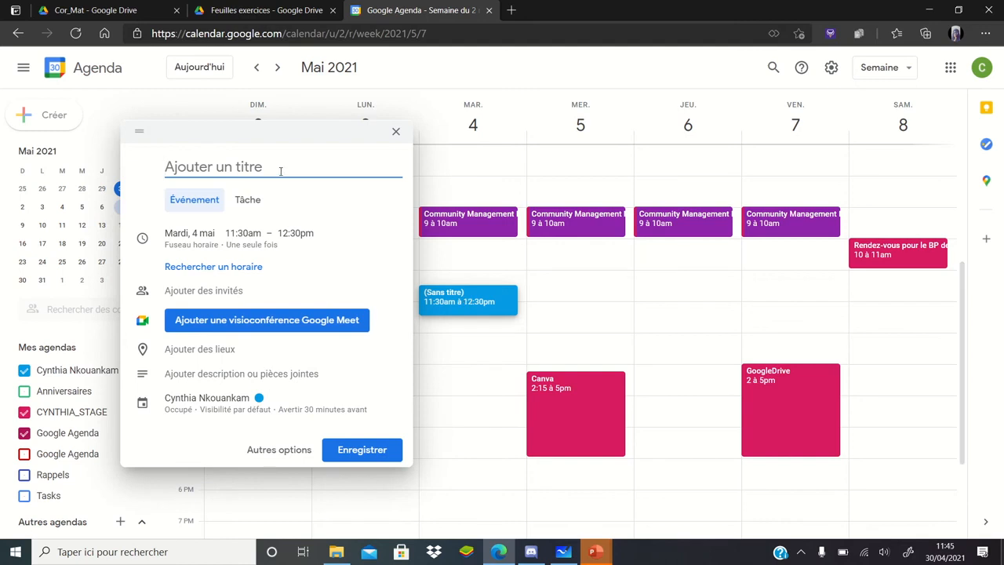
text(Vidéo google Agenda)
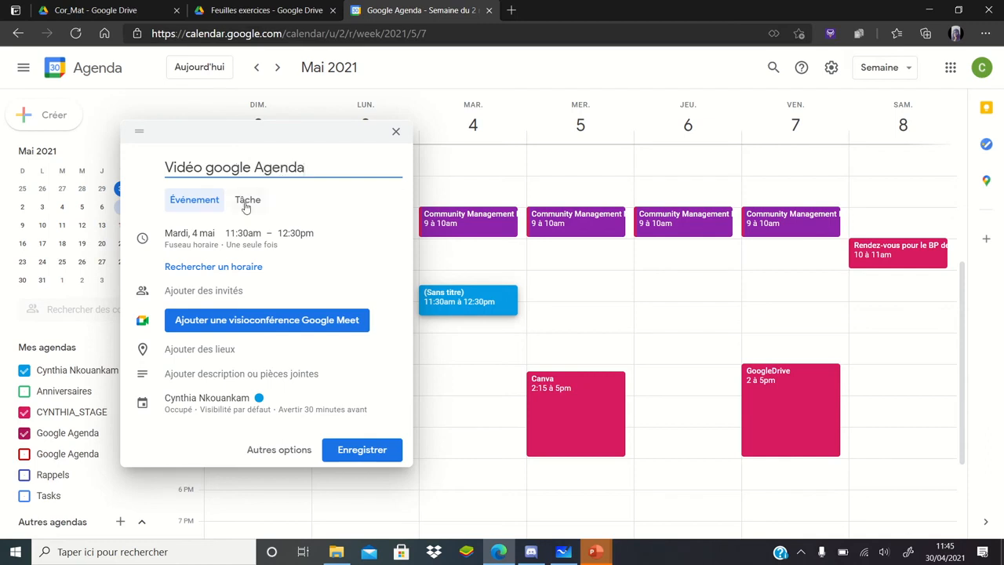
click(246, 206)
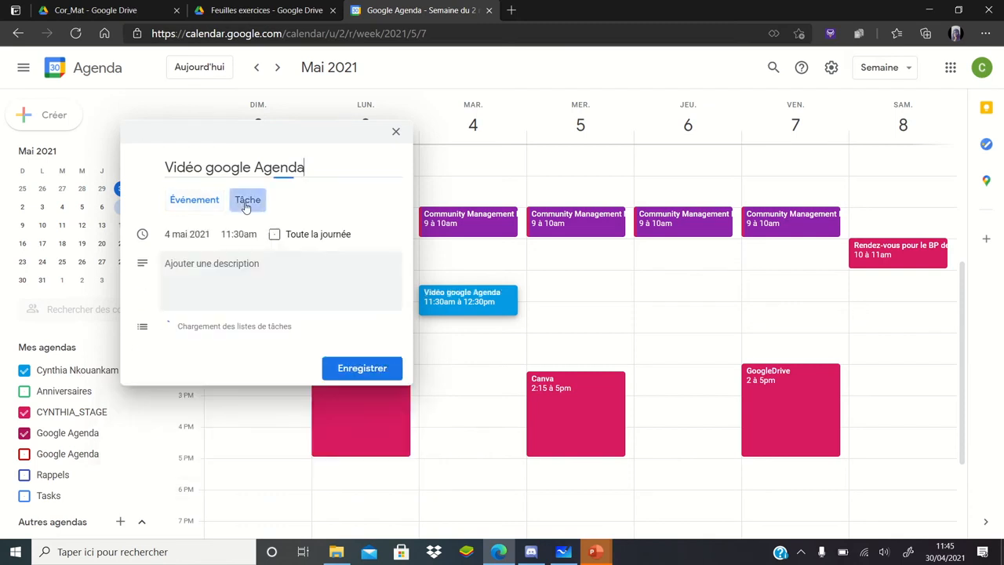
click(209, 206)
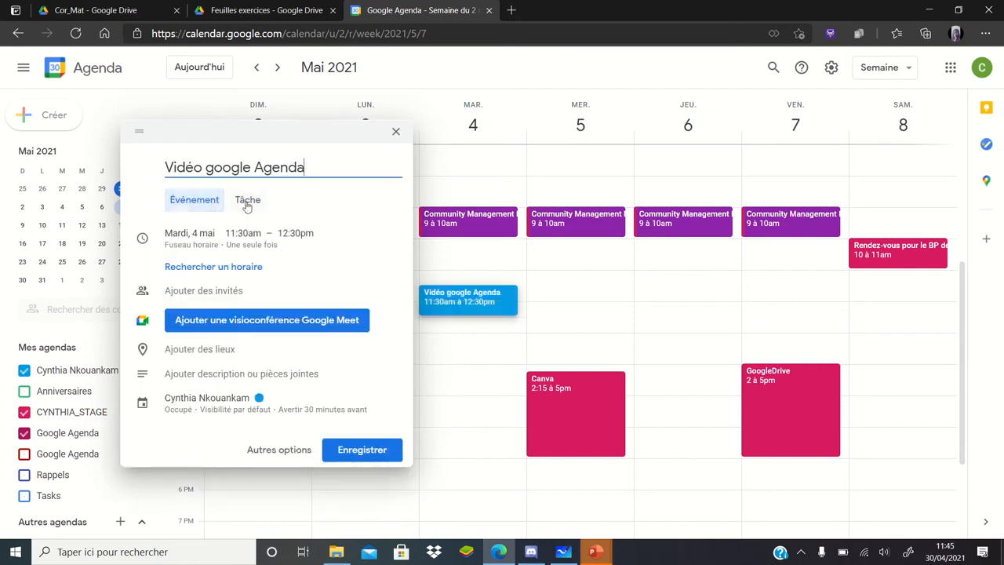
View the draft event's date and start time choices and set its end time to 11:45am.
click(190, 235)
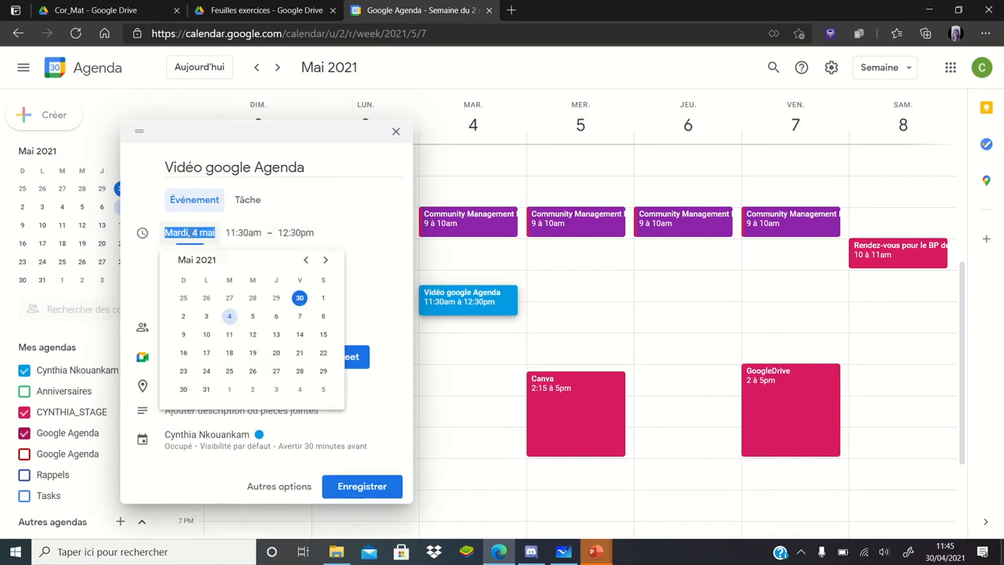
click(243, 233)
scroll(247, 325, down, 2)
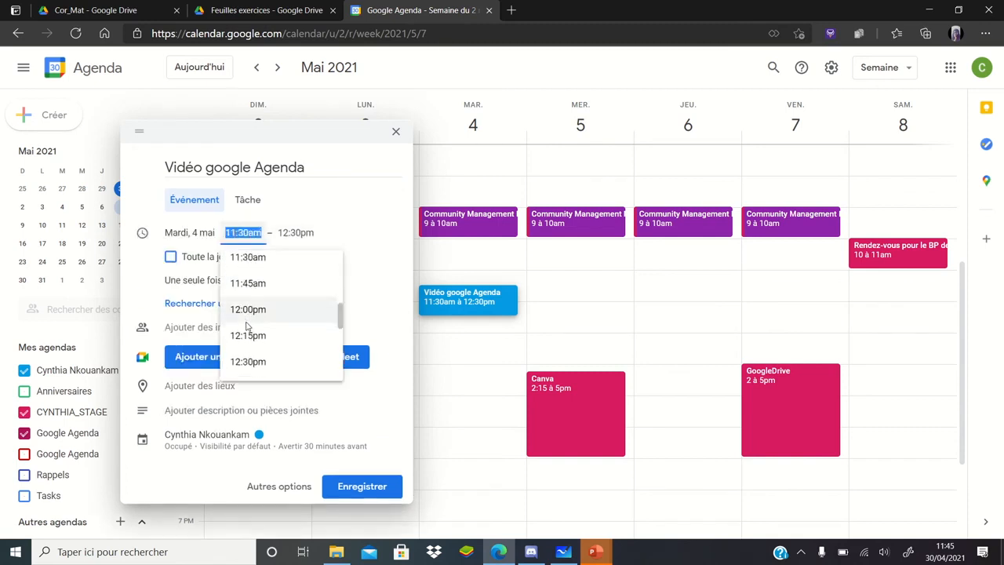
click(302, 233)
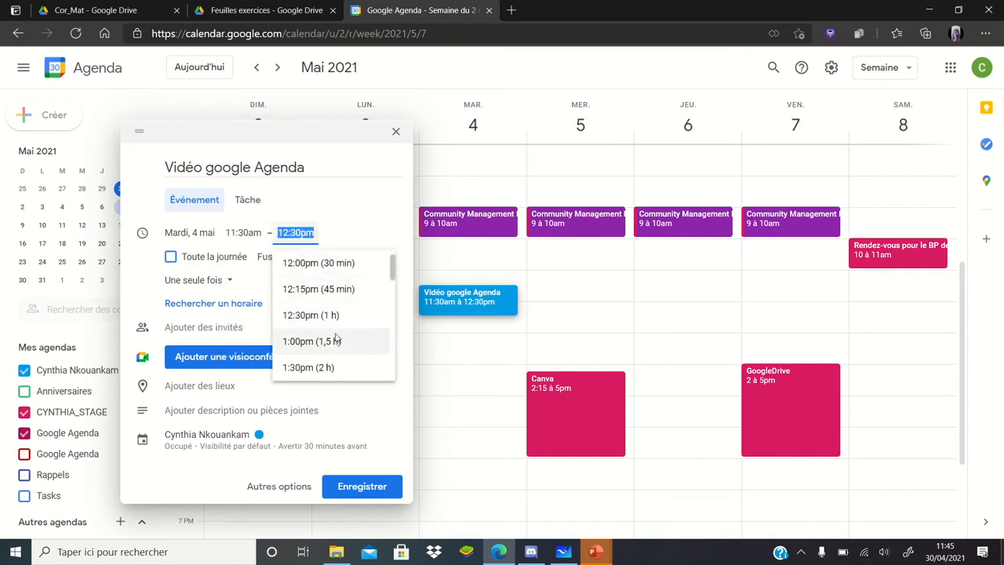
scroll(342, 309, up, 2)
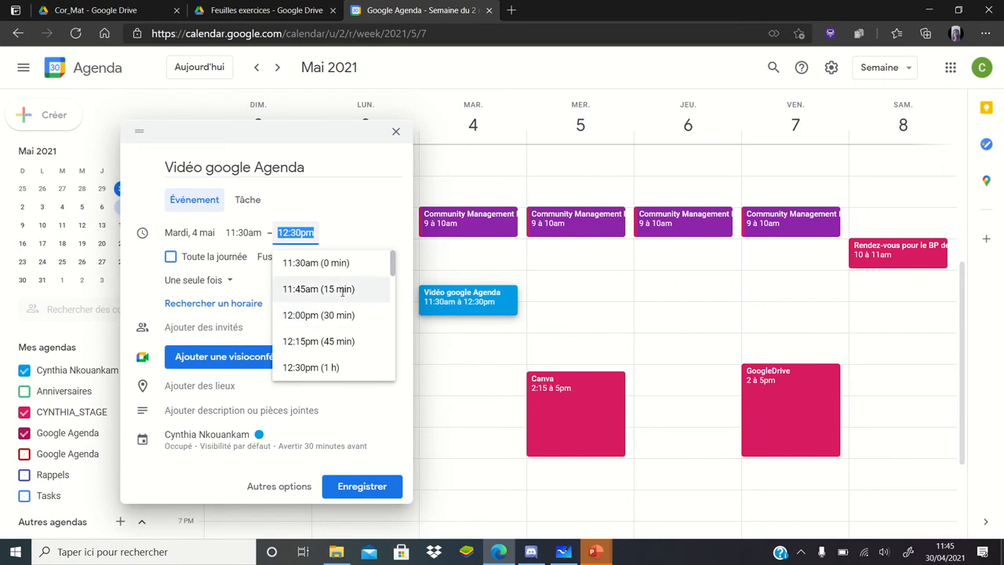
click(343, 290)
Try Toute la journée with an end date of 5 May, restore the end date to 4 May and turn the all-day option off.
click(172, 257)
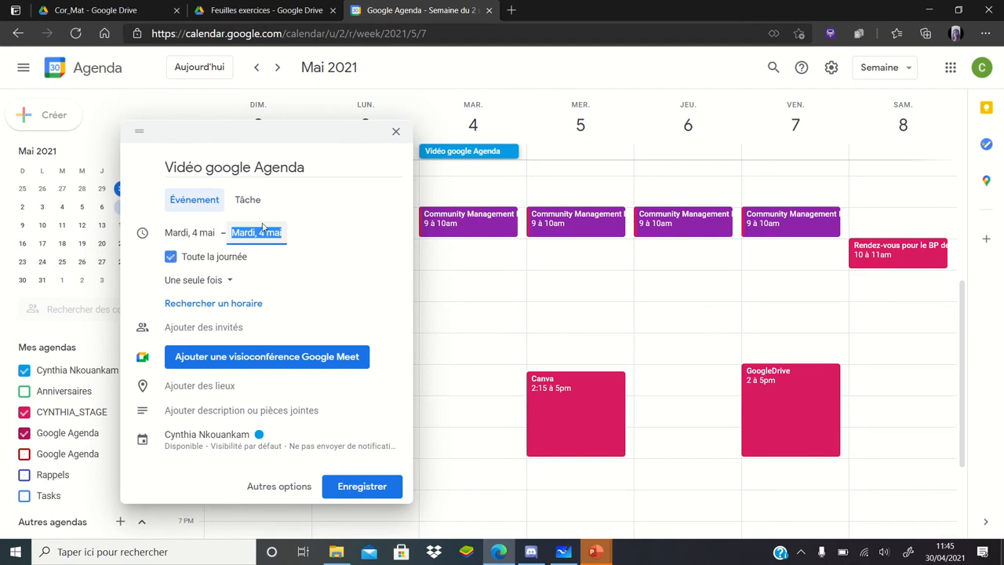
click(261, 233)
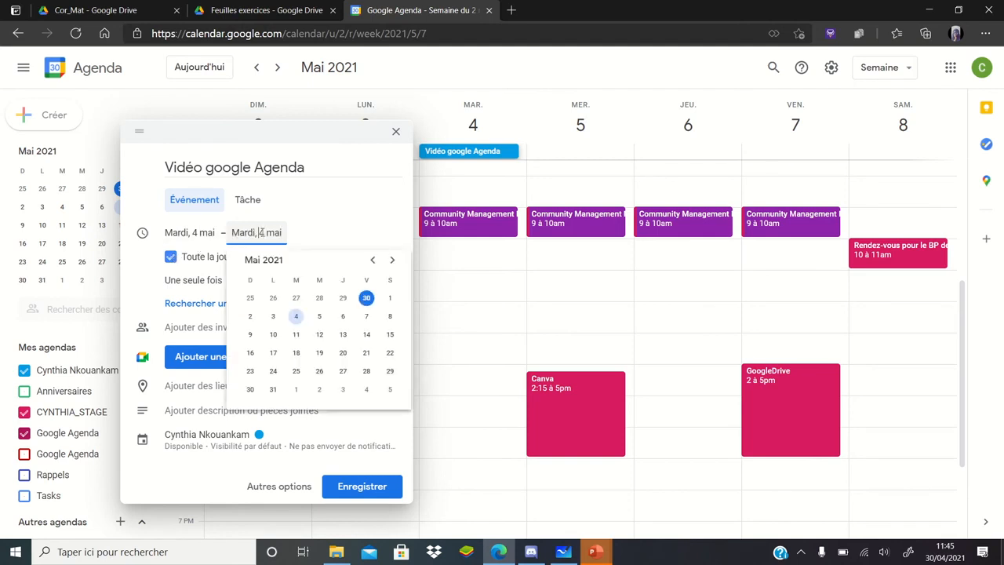
click(318, 316)
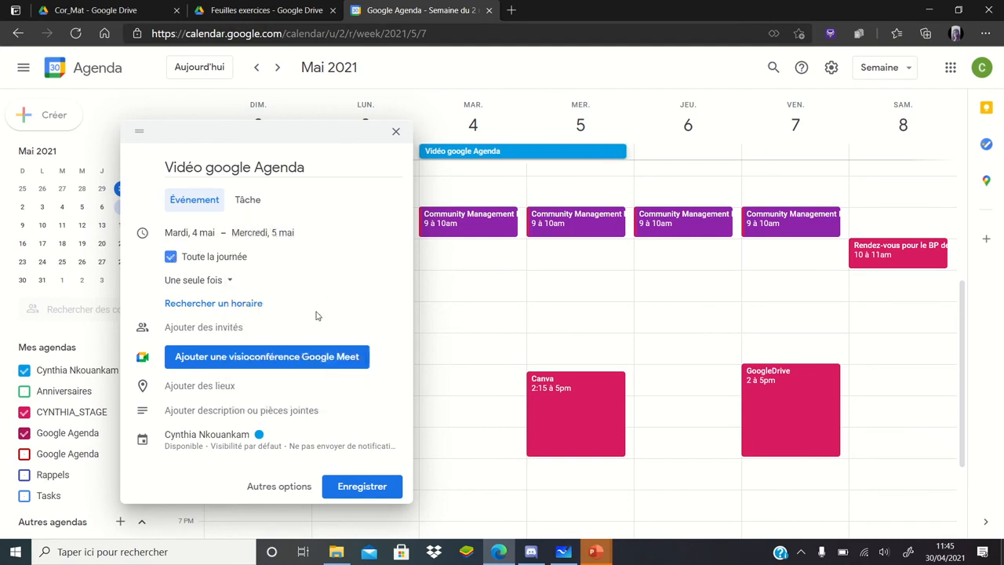
click(266, 232)
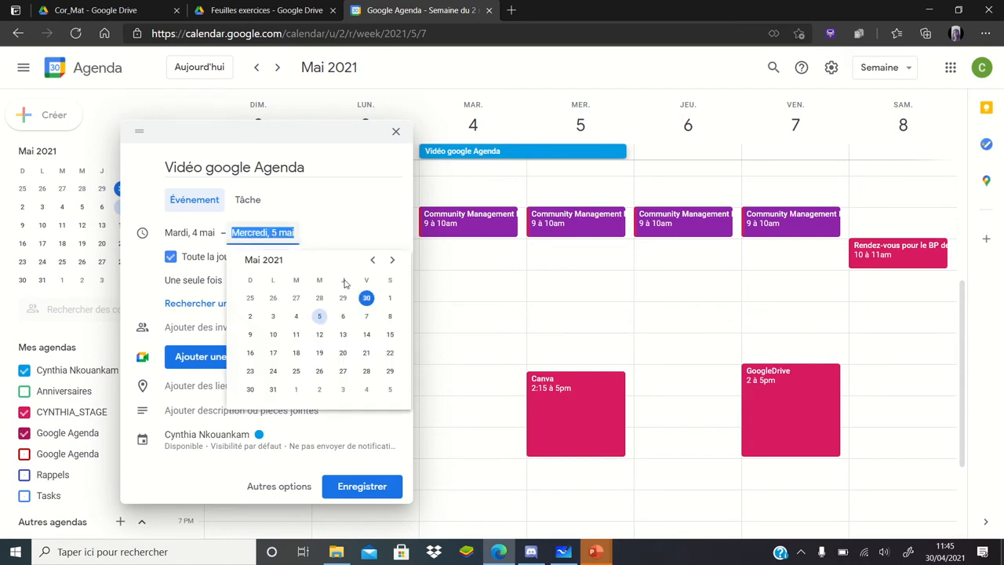
click(296, 317)
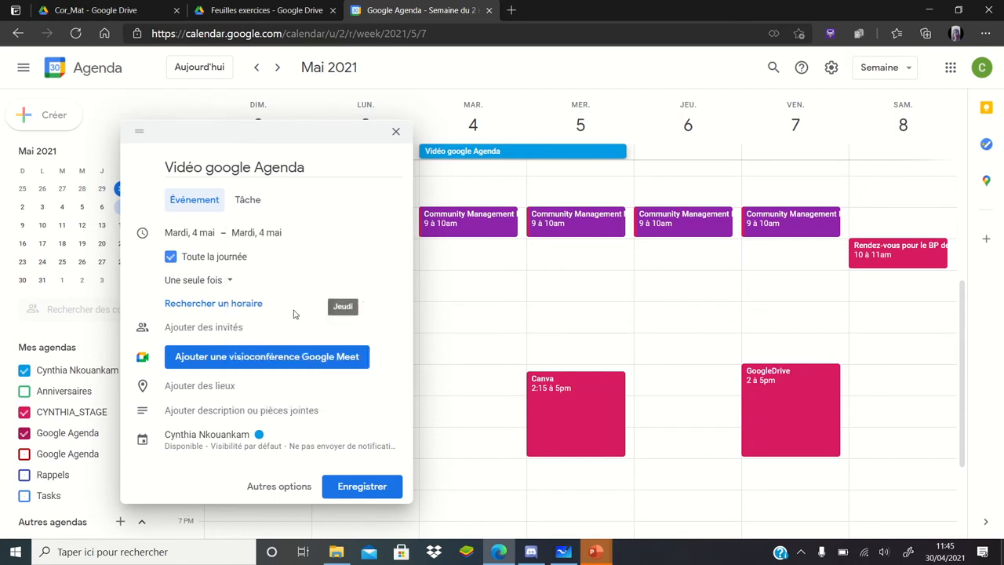
click(171, 258)
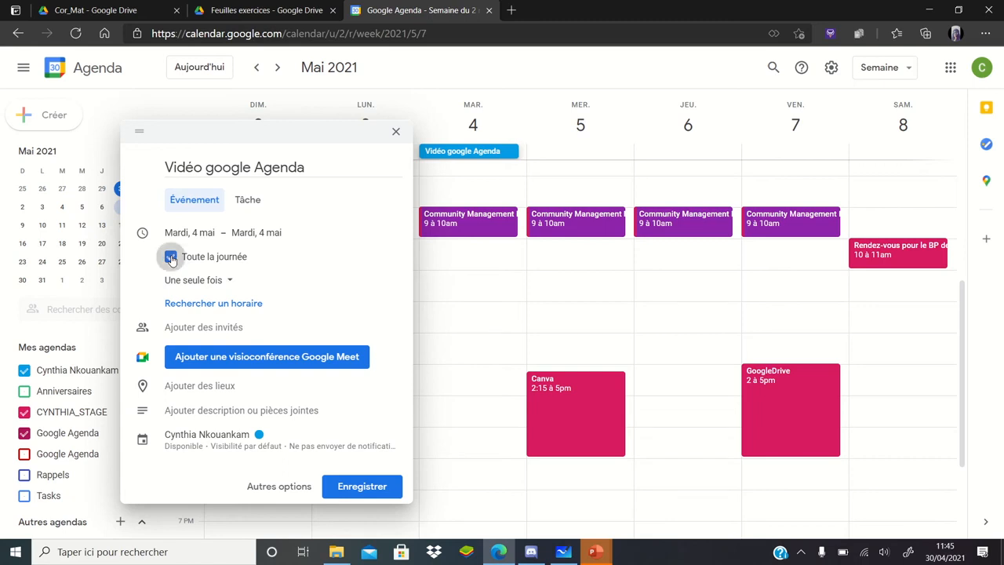
Set the draft event to repeat Tous les jours and look through the other recurrence options.
click(198, 280)
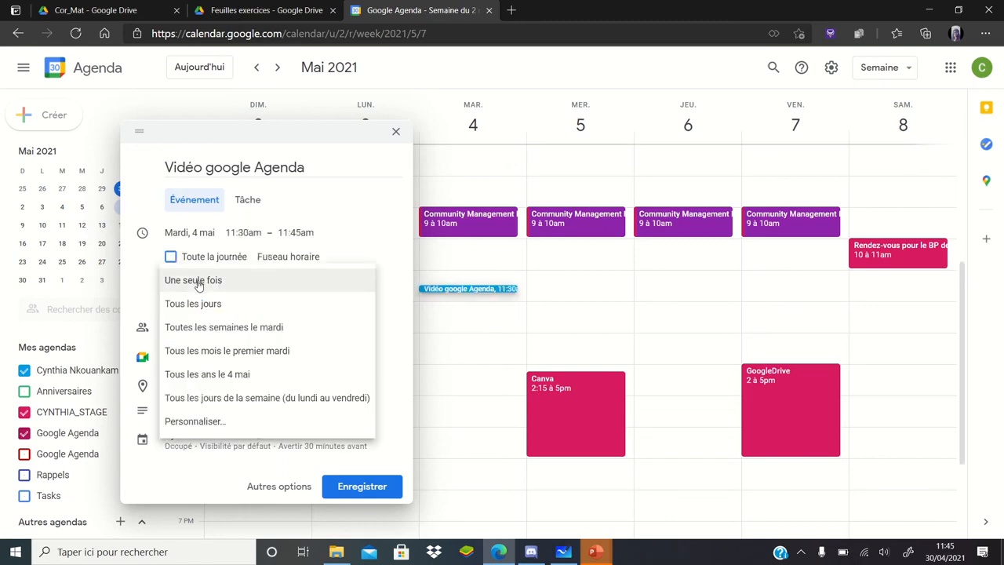
click(200, 303)
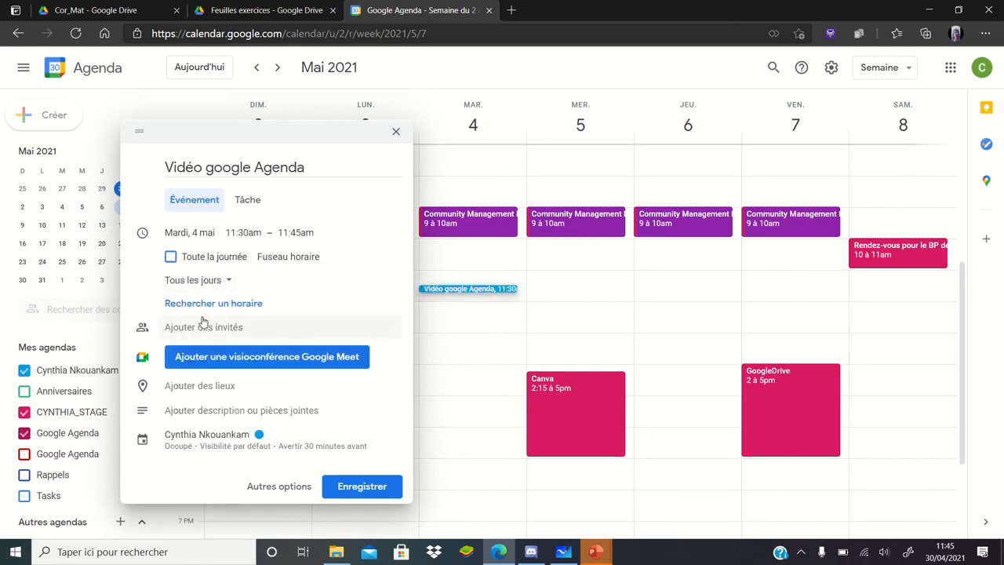
click(192, 280)
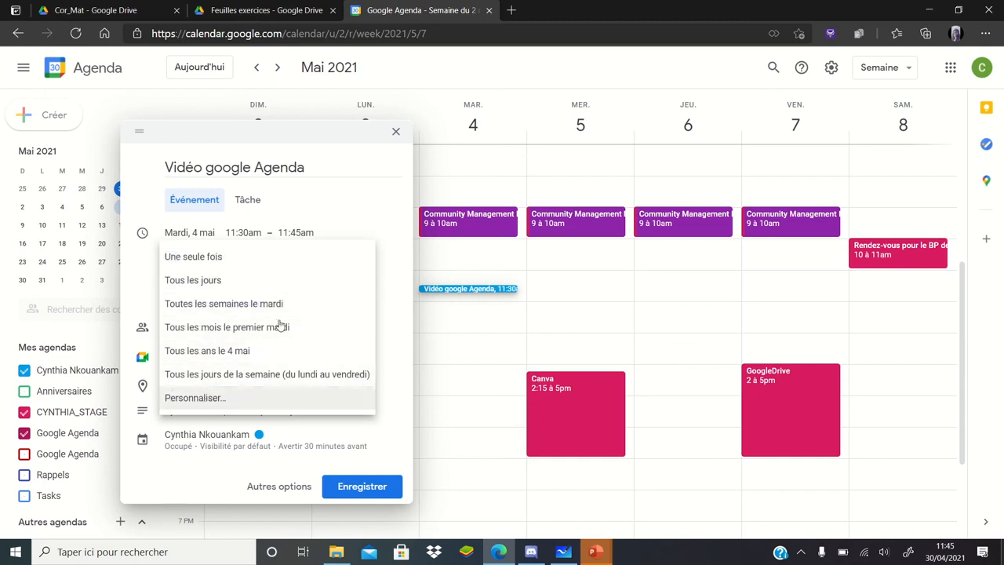
click(369, 227)
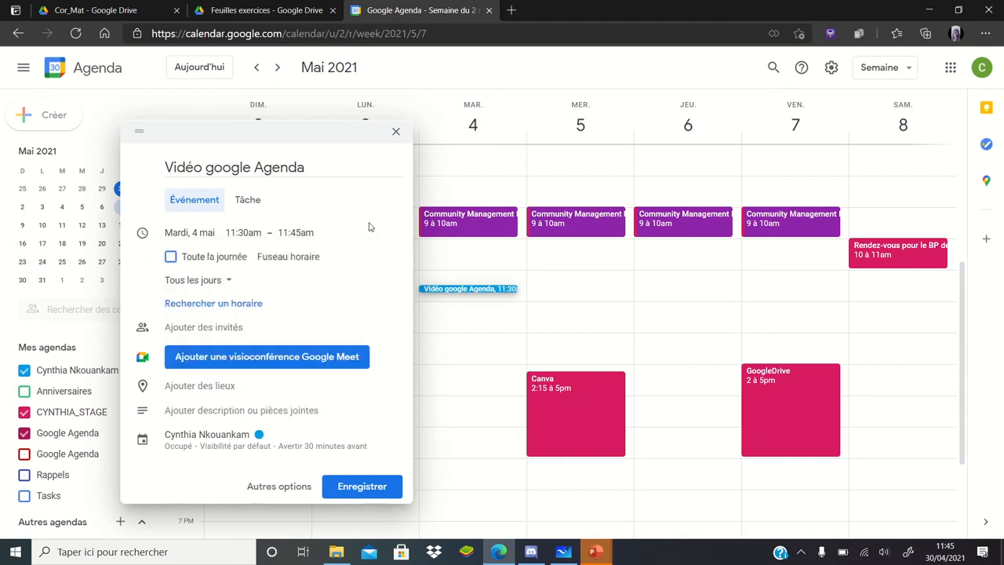
View the draft event in the Rechercher un horaire scheduling page and discard the event.
click(185, 308)
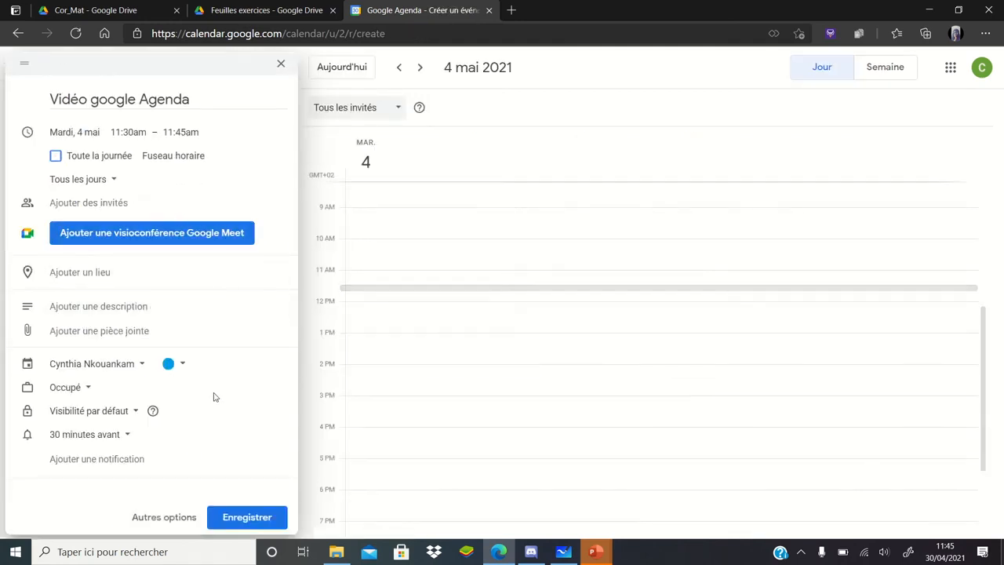
click(279, 65)
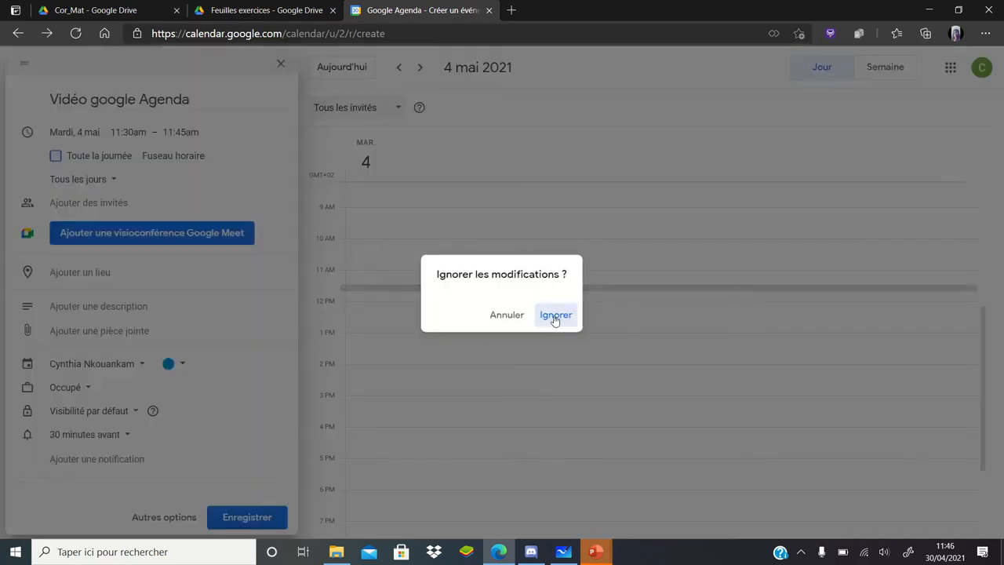
click(555, 314)
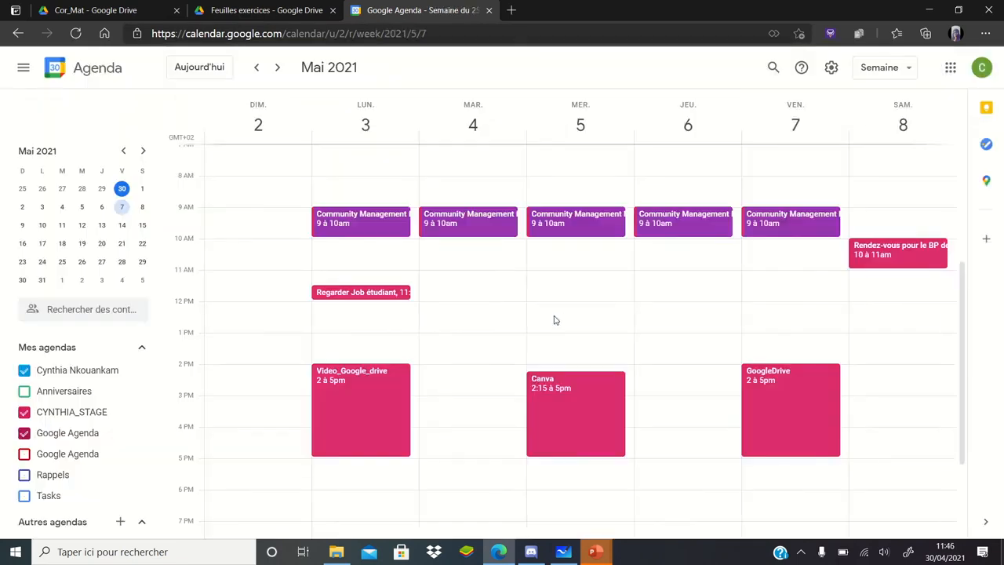
Open a detailed new event for 4 May 2021, 10:00am to 11:00am, assign it to the Google Agenda agenda and colour it yellow.
right_click(469, 274)
click(442, 253)
double_click(441, 253)
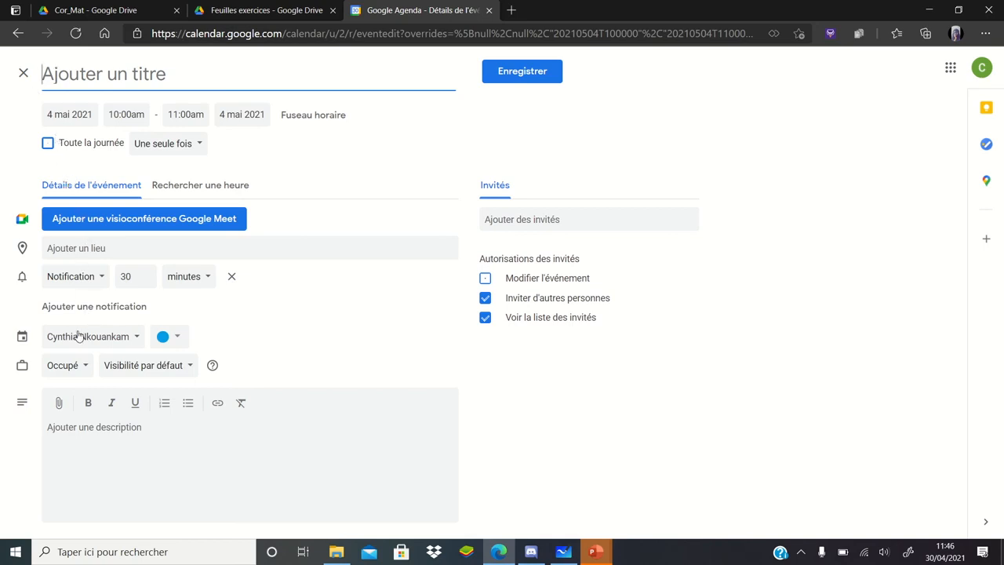
click(119, 339)
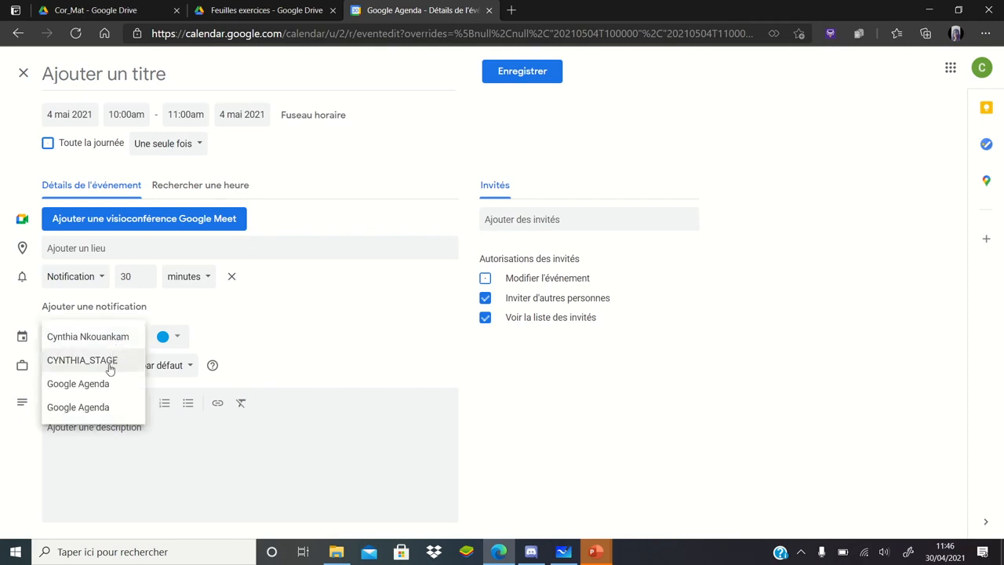
click(103, 384)
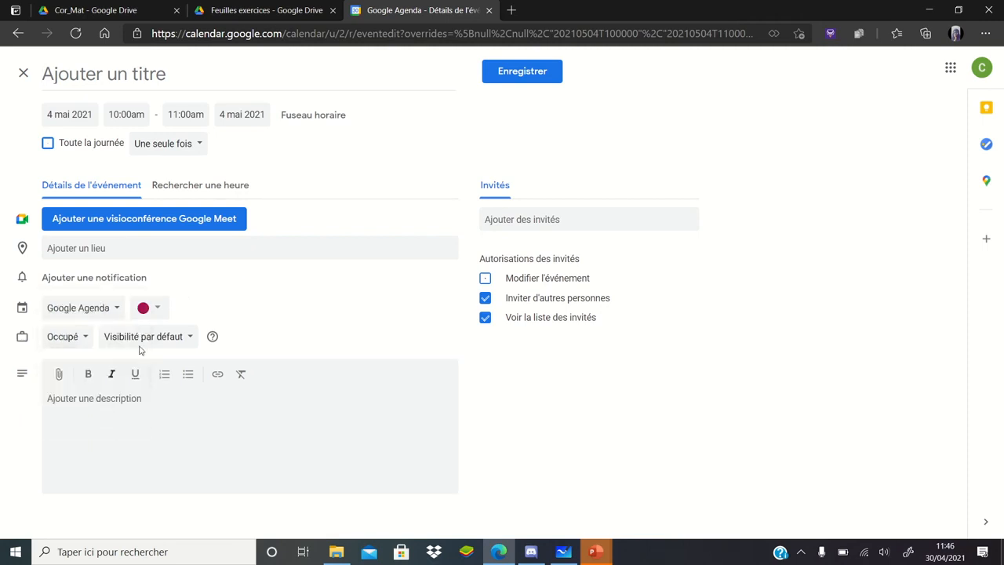
click(157, 309)
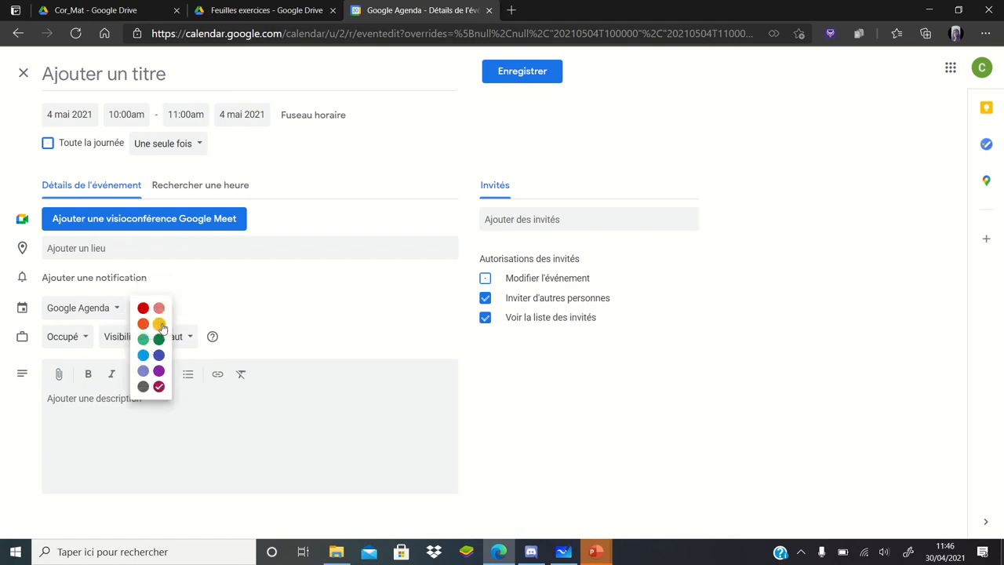
click(159, 322)
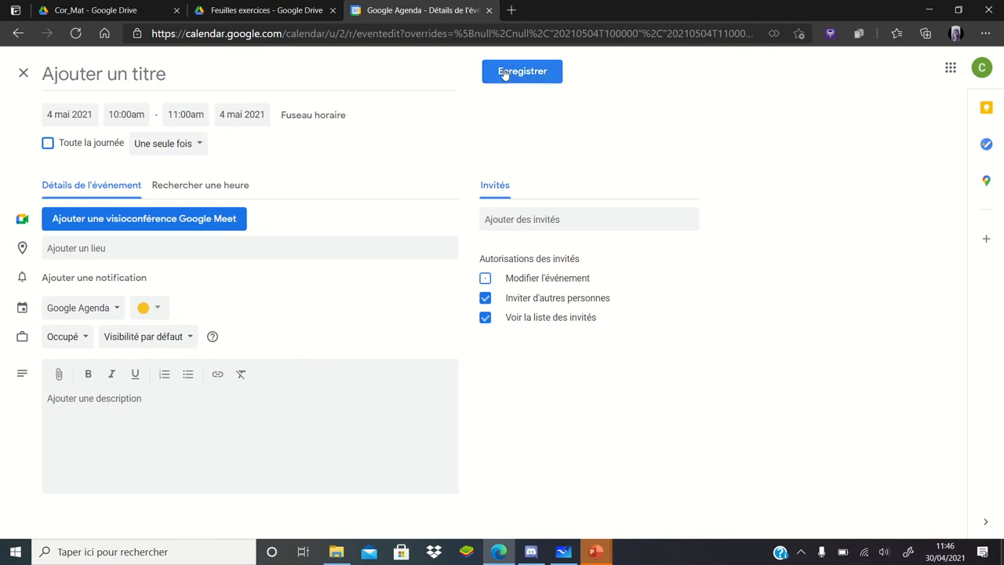
Title the event Vidéo Google Agenda and save it.
click(165, 84)
text(V)
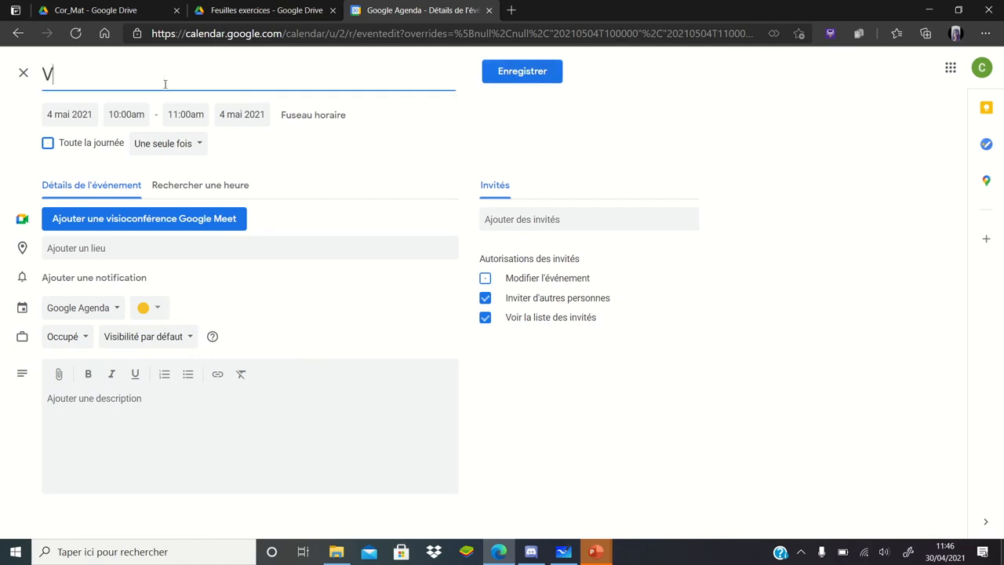
text(idéo Google Agenda)
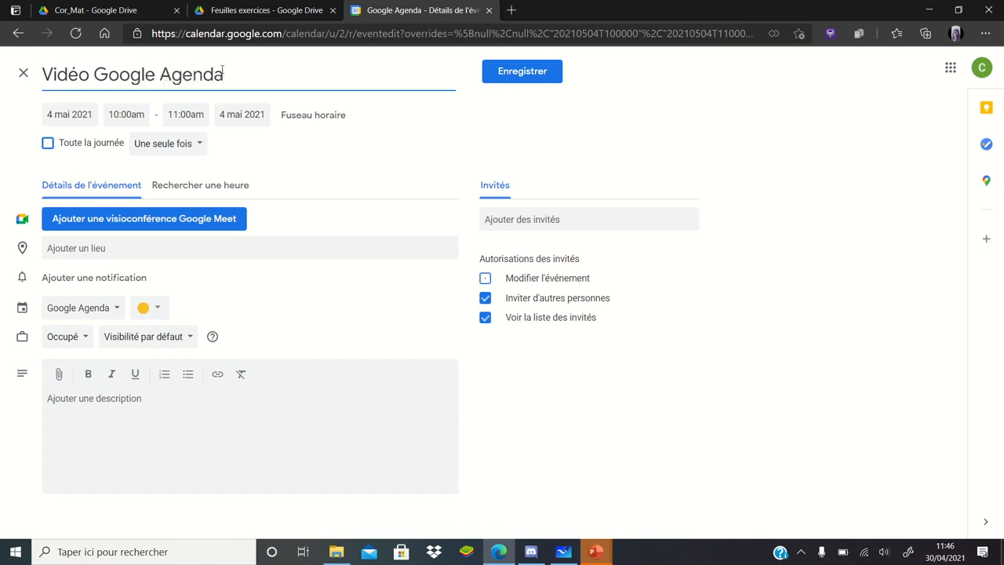
click(517, 72)
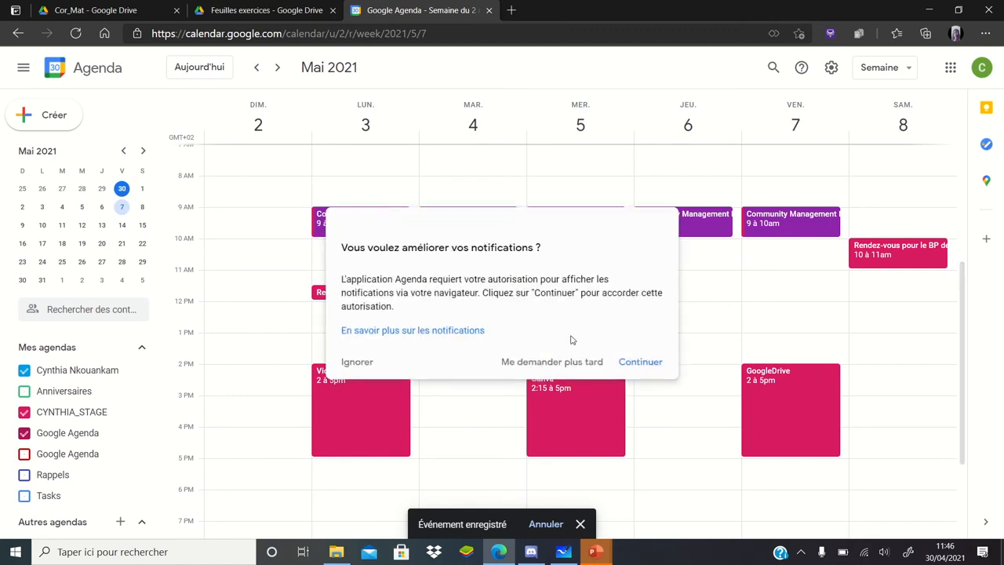
Postpone the notifications request and preview a new entry's Événement, Tâche and Rechercher un horaire views before discarding it.
click(524, 360)
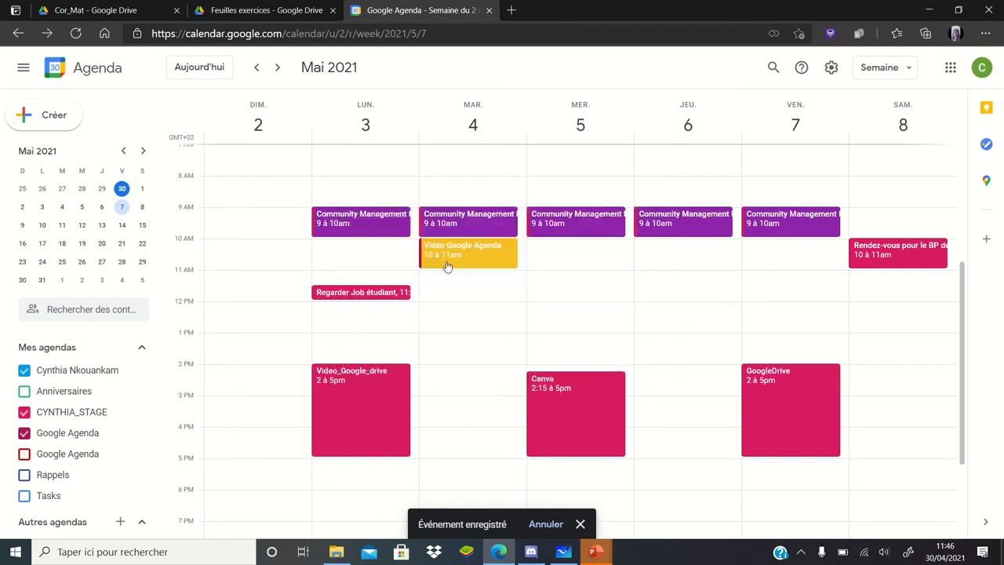
click(54, 126)
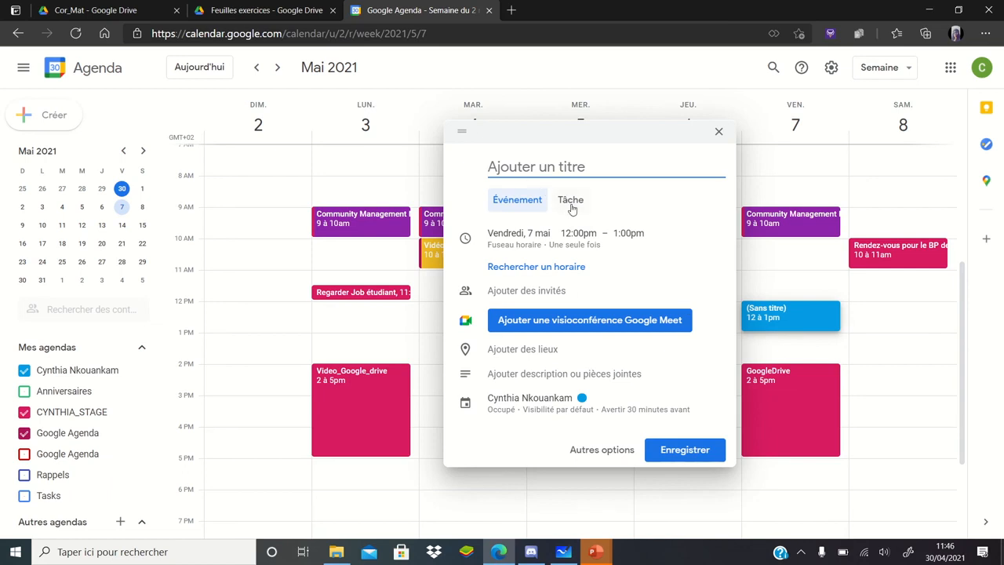
click(572, 202)
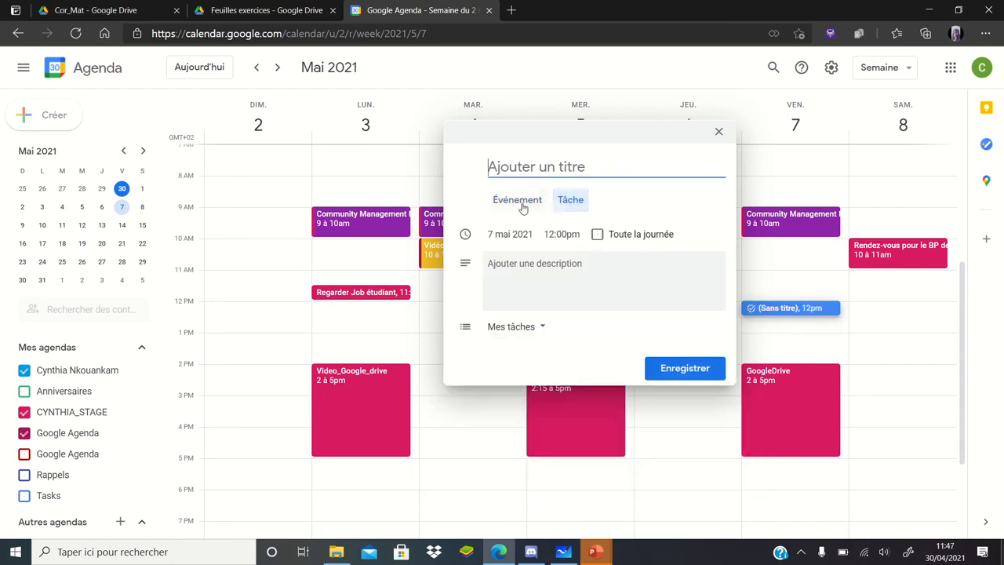
click(521, 204)
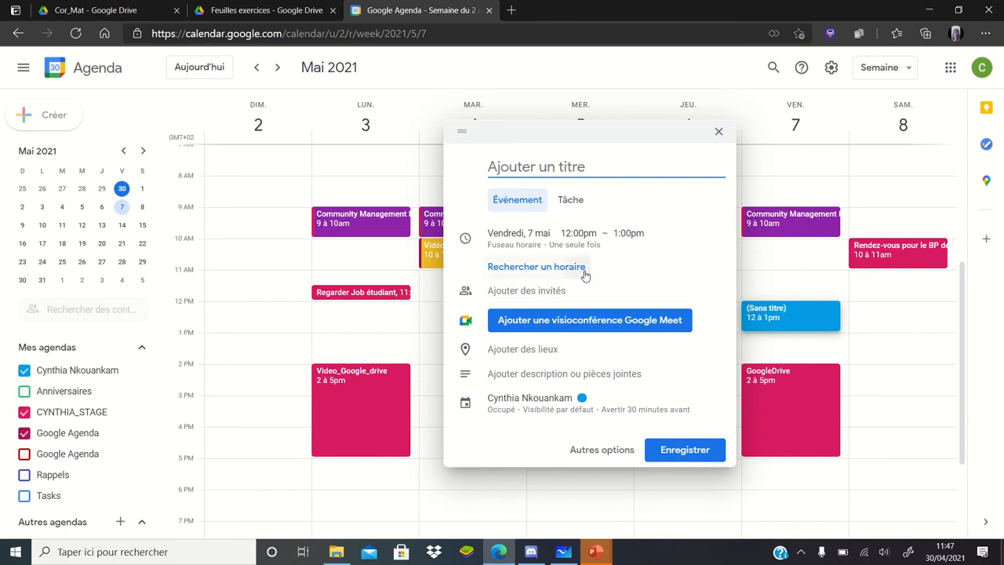
click(583, 270)
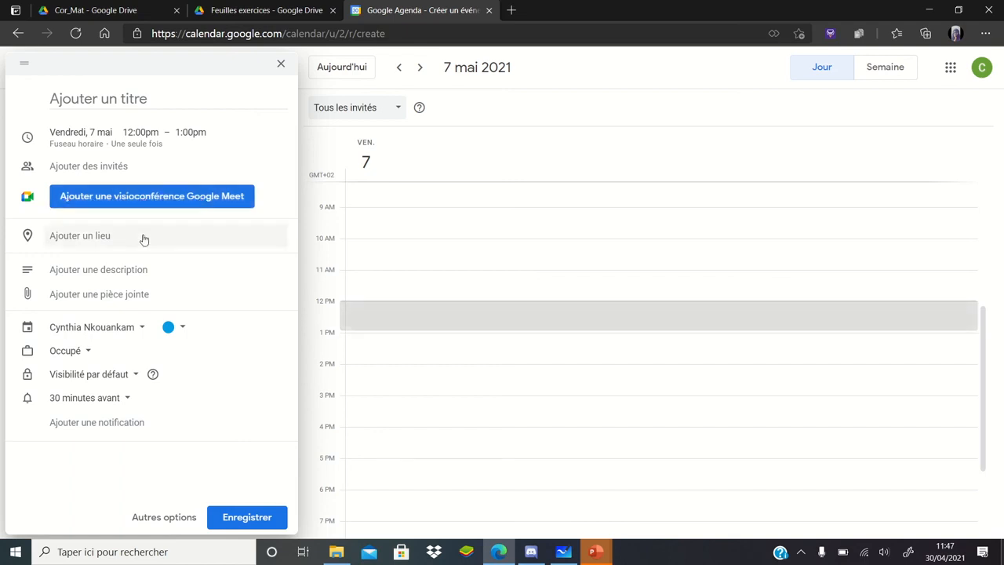
click(280, 64)
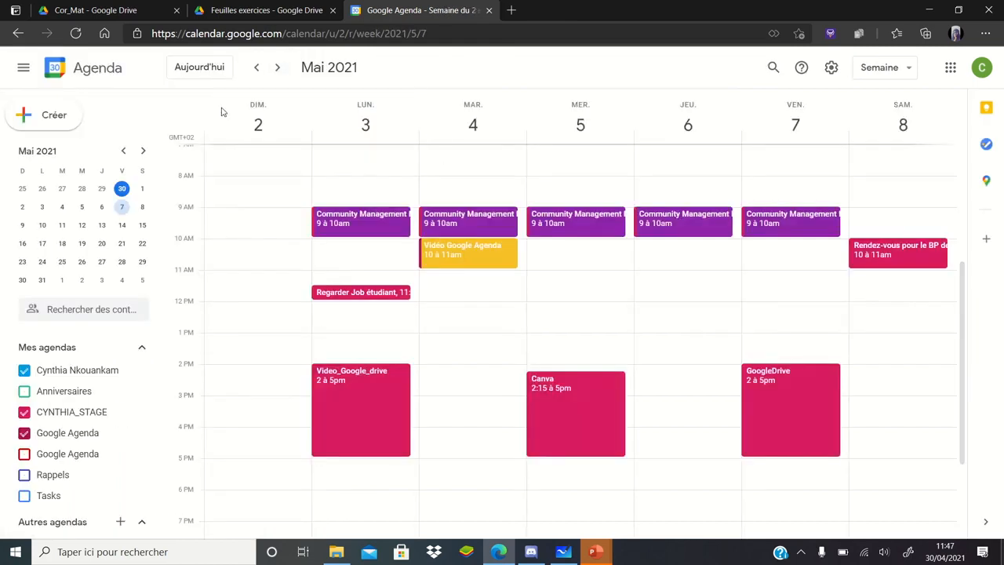
View the Tâche form of a new entry, including its date, time and Toute la journée options, and discard it.
click(74, 124)
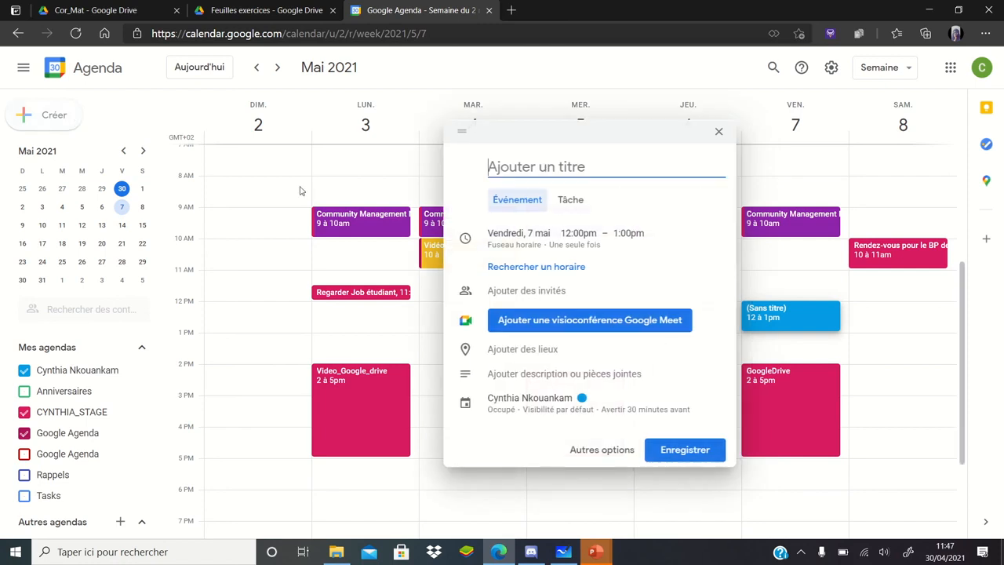
click(571, 202)
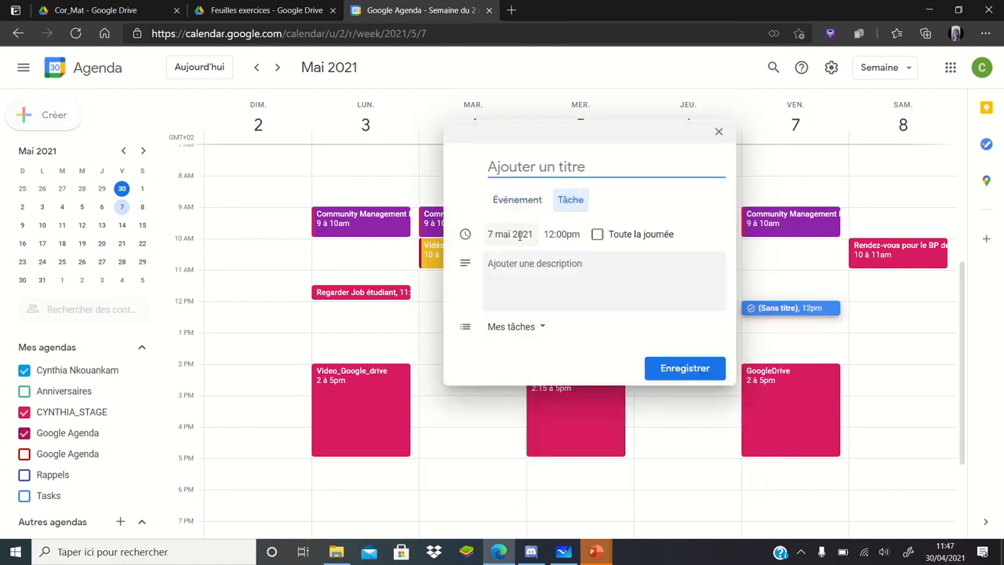
click(596, 236)
click(552, 234)
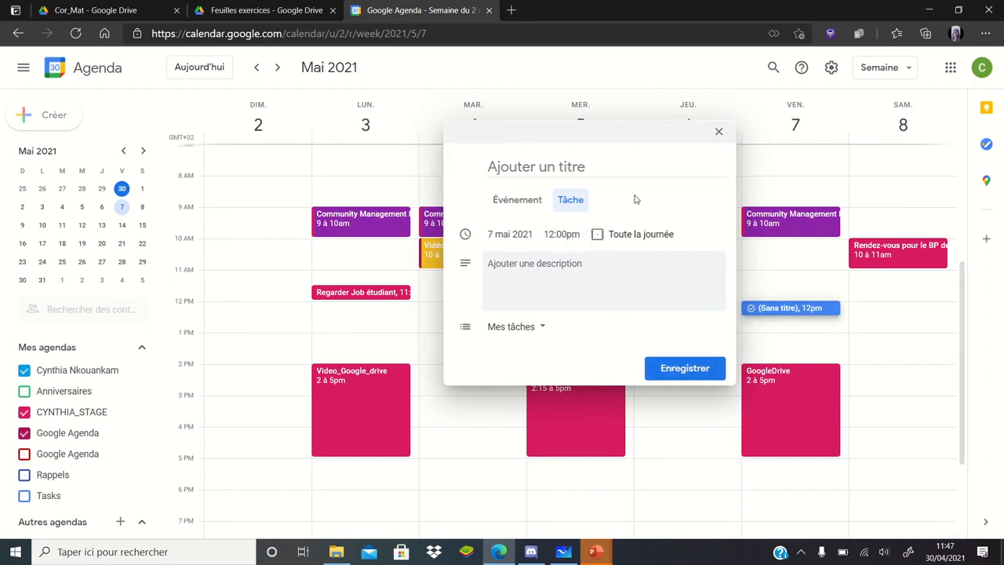
click(718, 132)
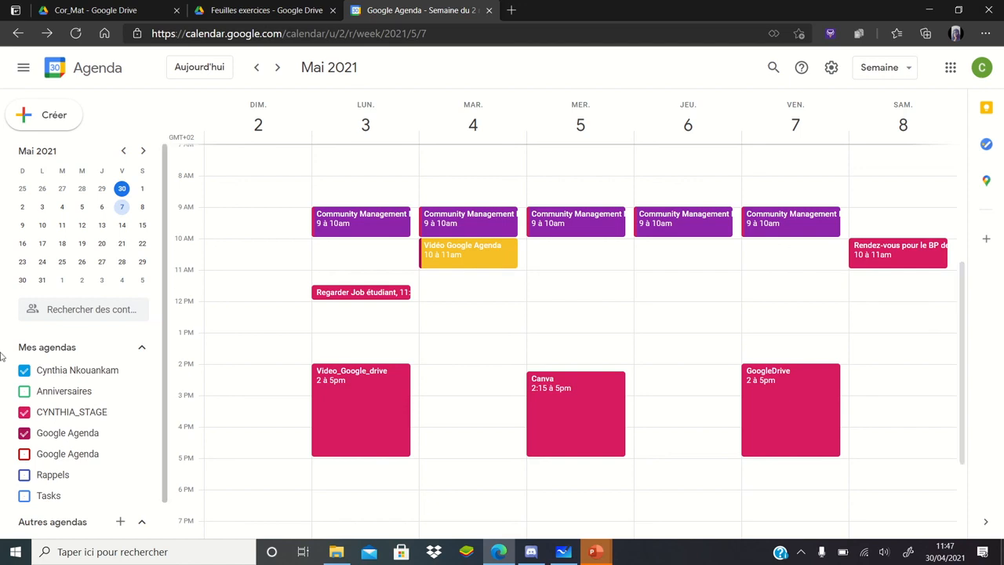
Start copying the Vidéo Google Agenda event of 4 May into the account owner's personal agenda and discard the copy.
scroll(62, 309, down, 1)
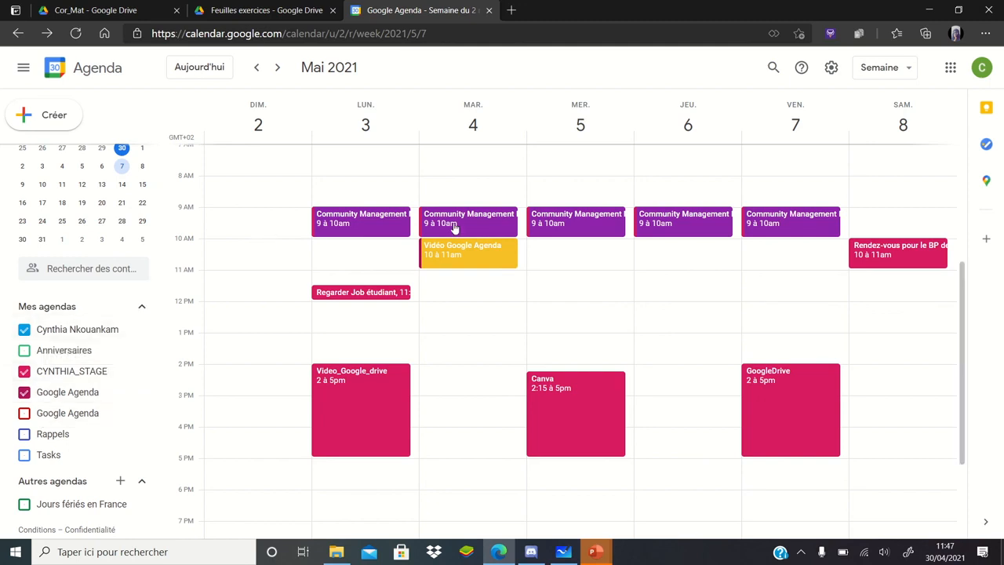
click(472, 246)
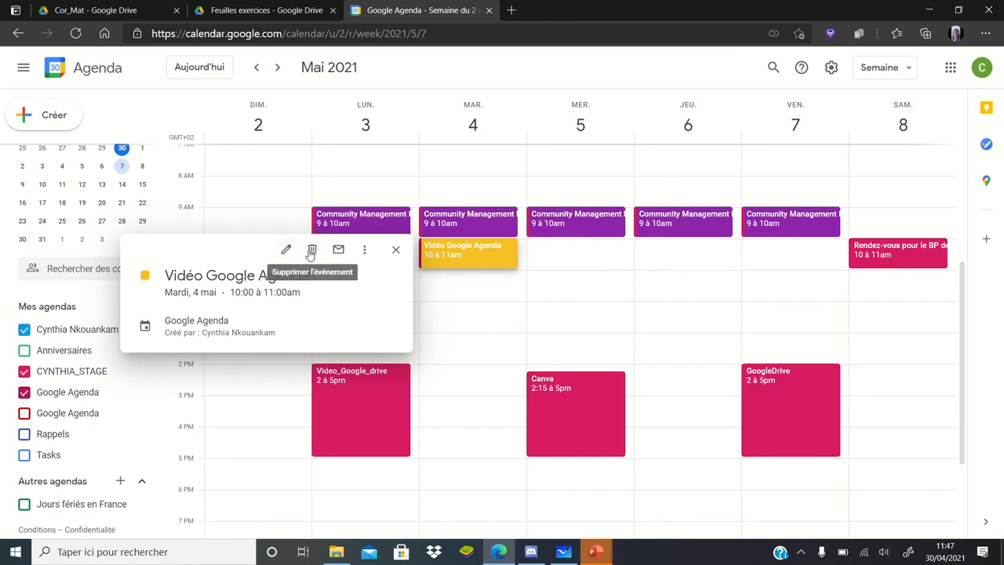
click(367, 252)
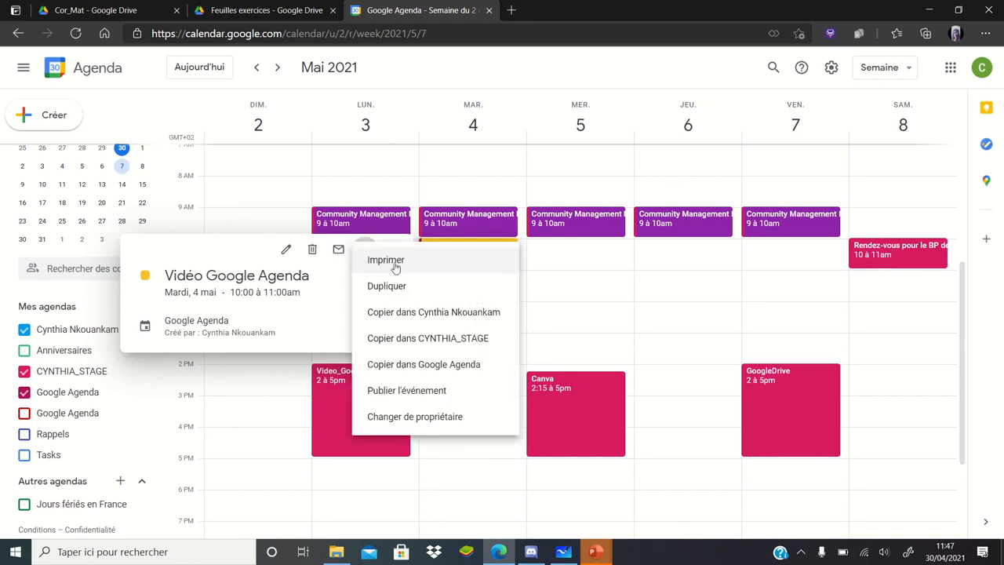
click(407, 320)
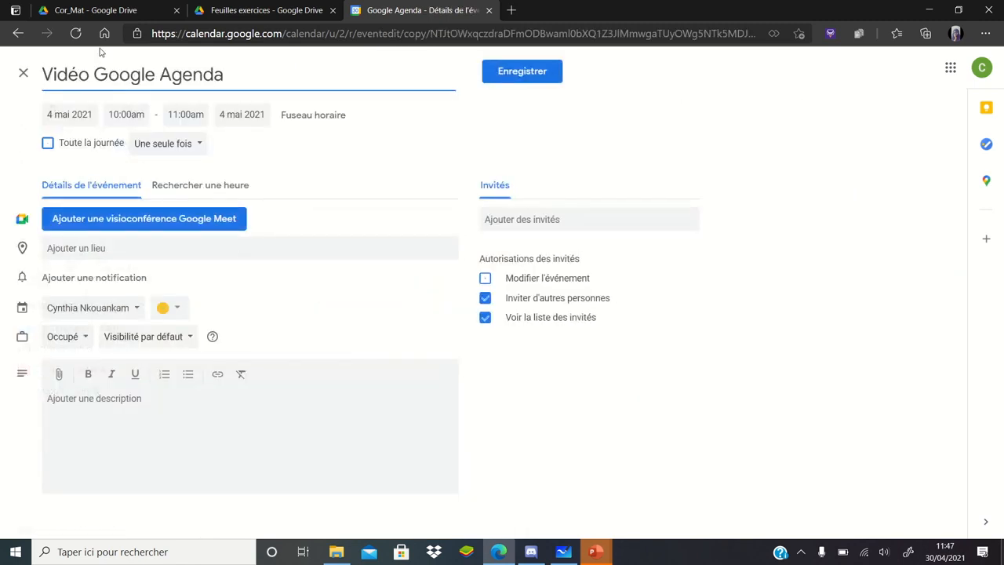
click(21, 72)
click(540, 317)
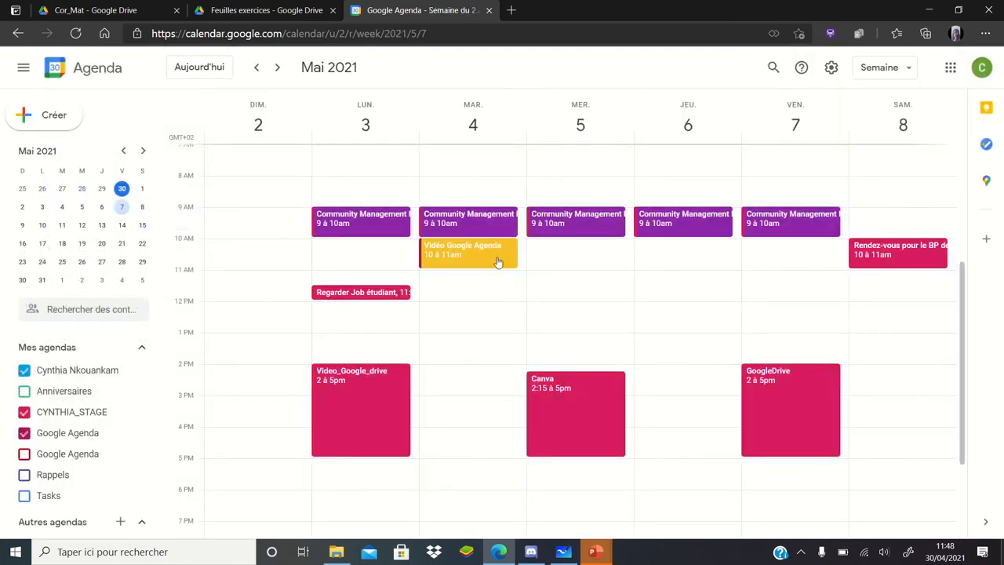
Review the remaining actions available for the Vidéo Google Agenda event, including Publier l'événement and Changer de propriétaire.
click(497, 260)
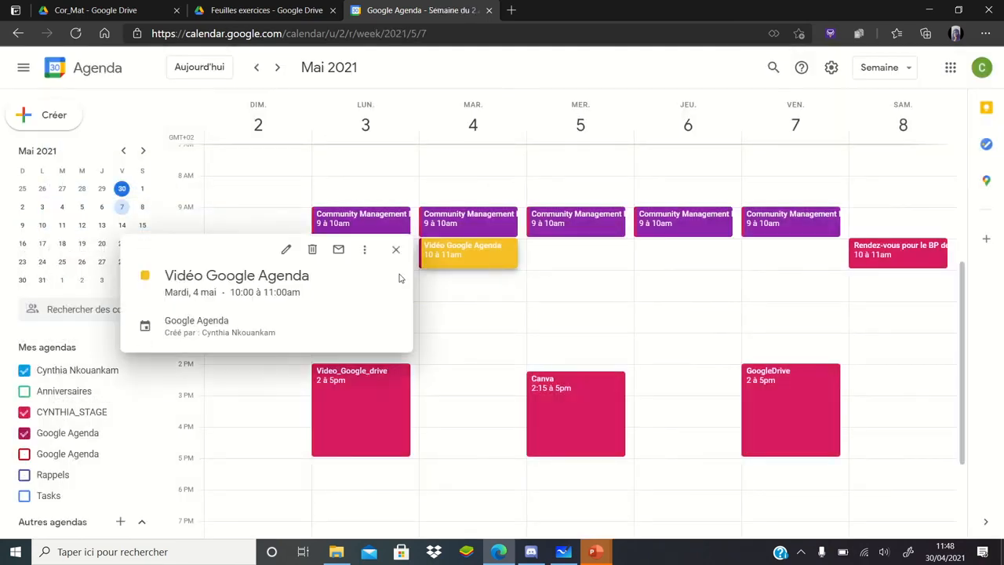
click(366, 249)
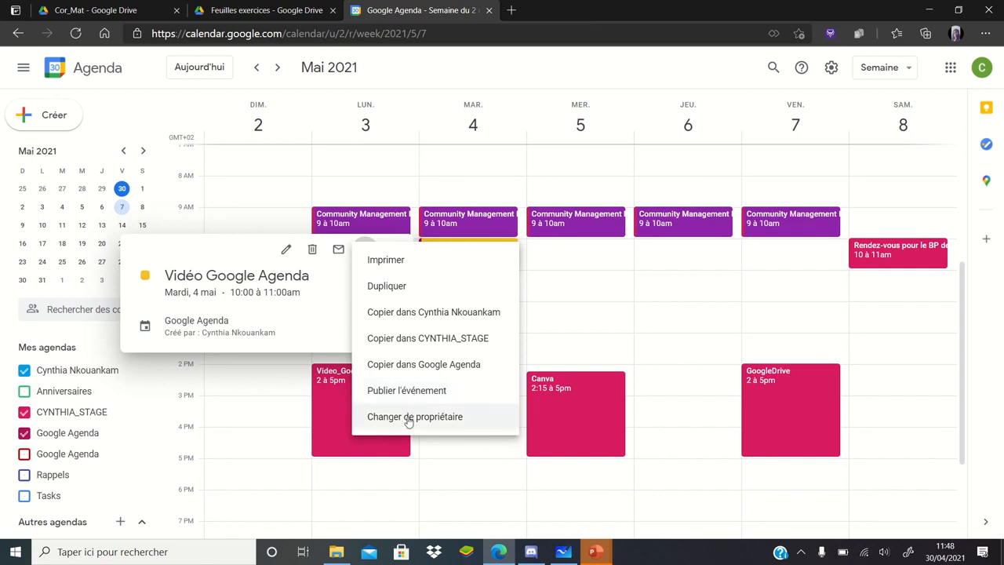
click(589, 306)
Start a new event in the week grid on Sunday 2 May, 6:30pm to 7:30pm, and discard it.
scroll(590, 309, down, 3)
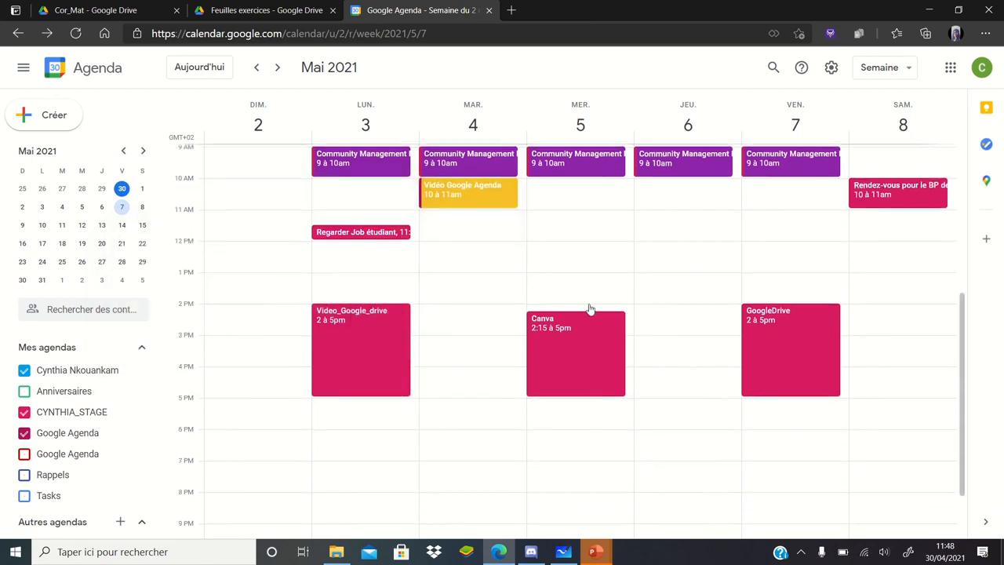
scroll(589, 310, down, 1)
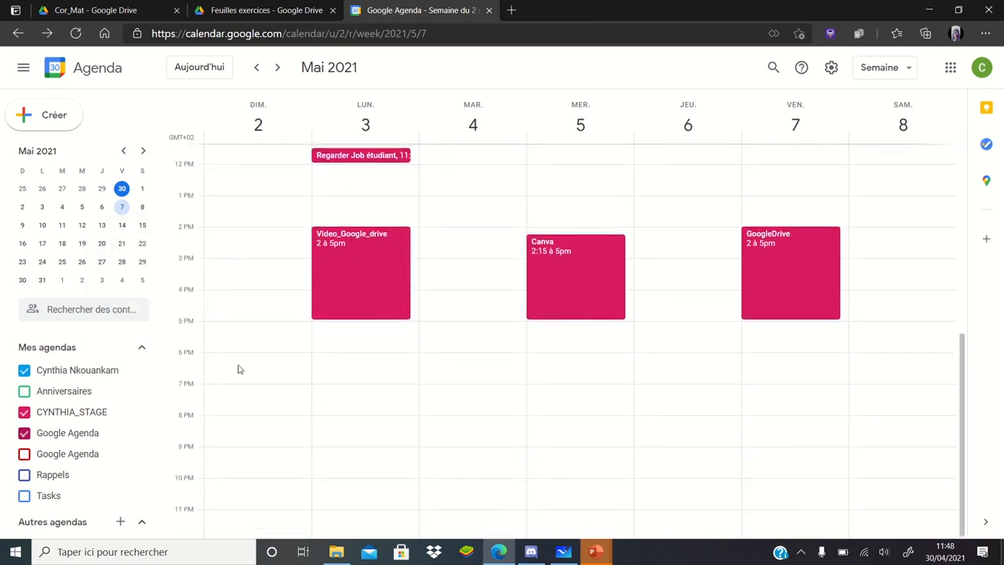
click(300, 377)
scroll(471, 319, up, 1)
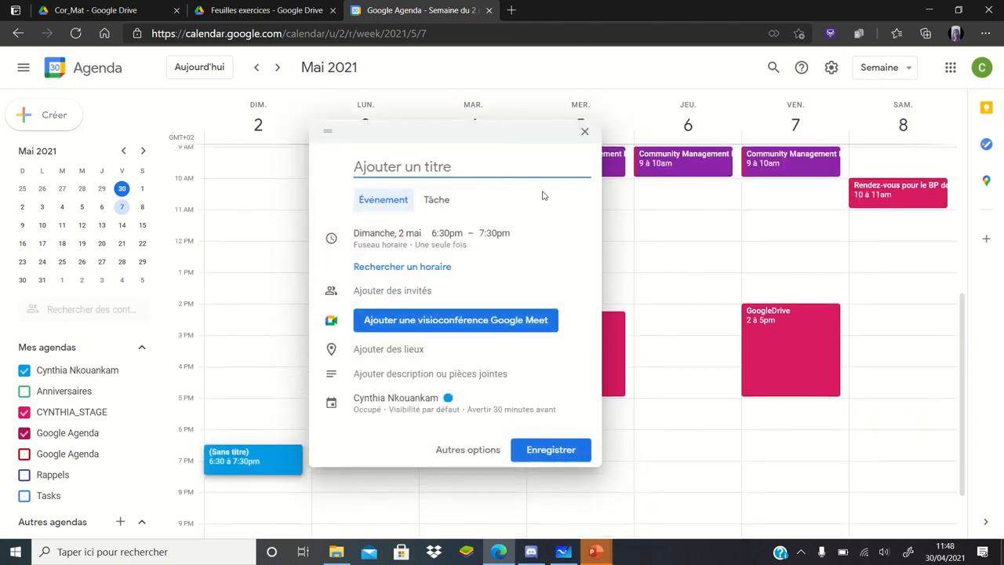
click(584, 131)
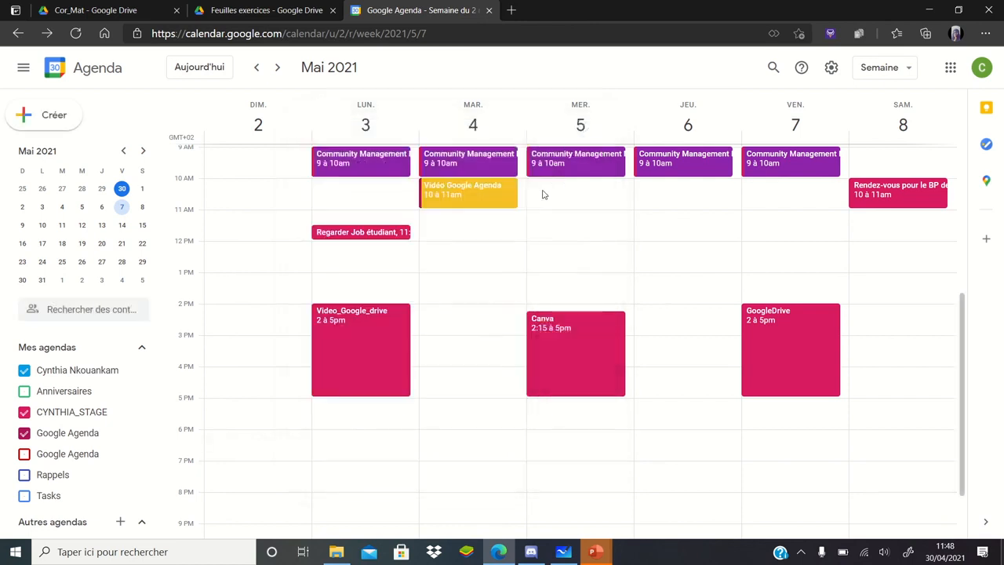
scroll(541, 193, up, 1)
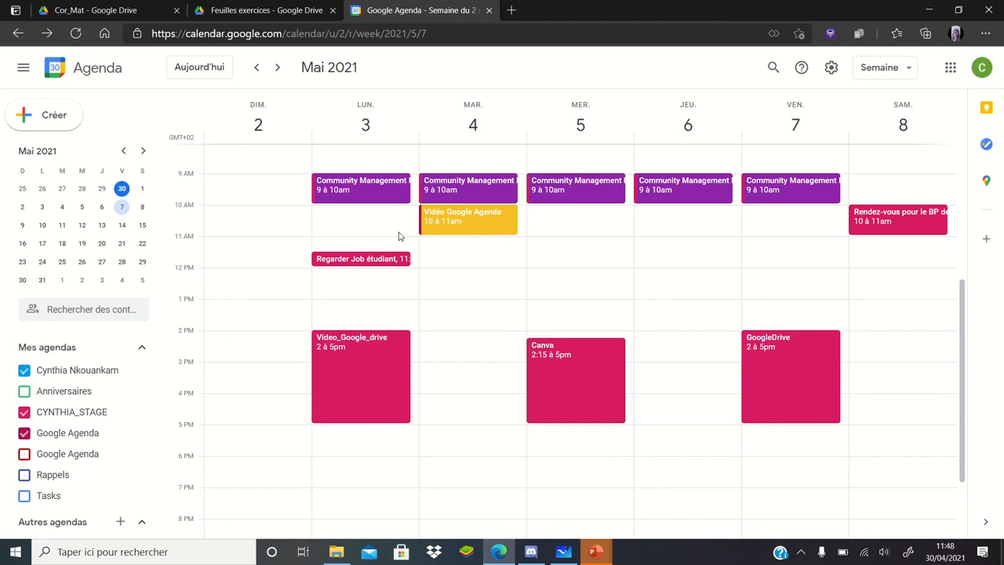
scroll(398, 236, up, 5)
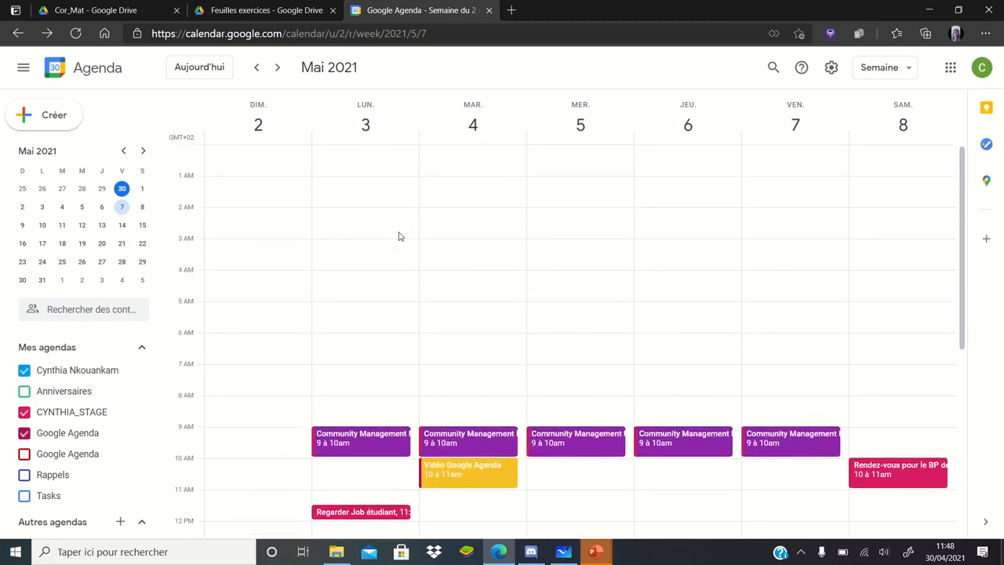
scroll(398, 236, down, 4)
scroll(398, 236, down, 3)
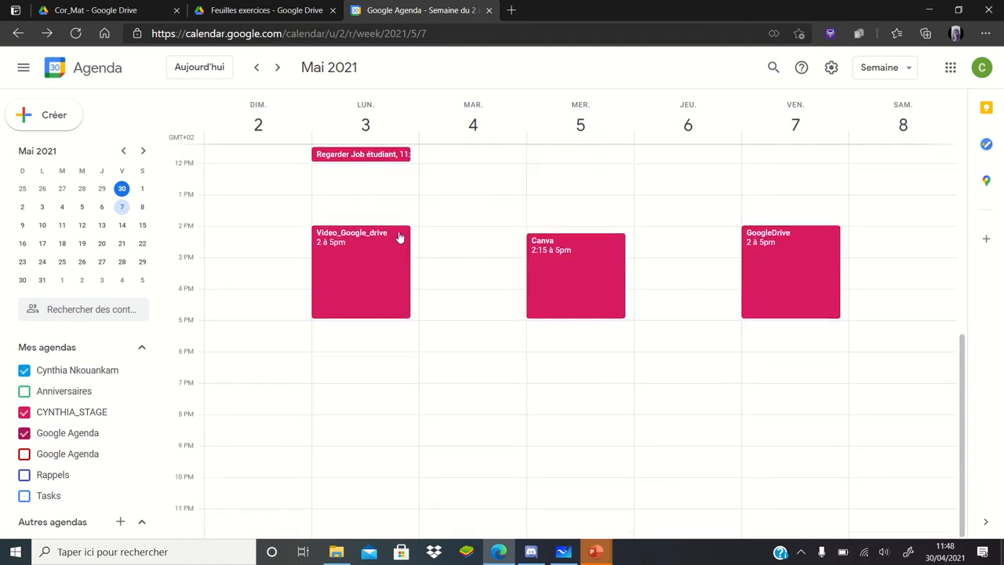
mouse_move(499, 5)
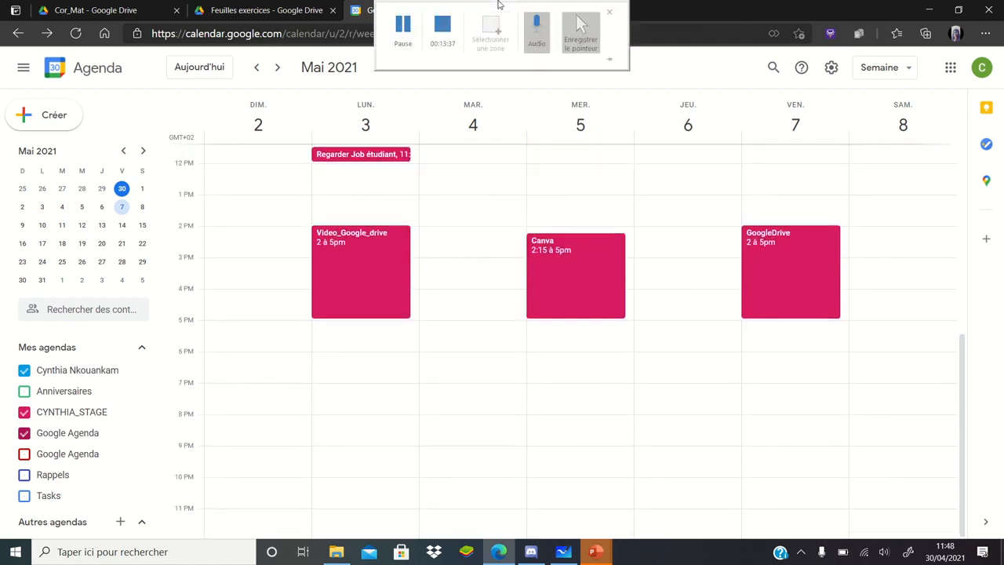